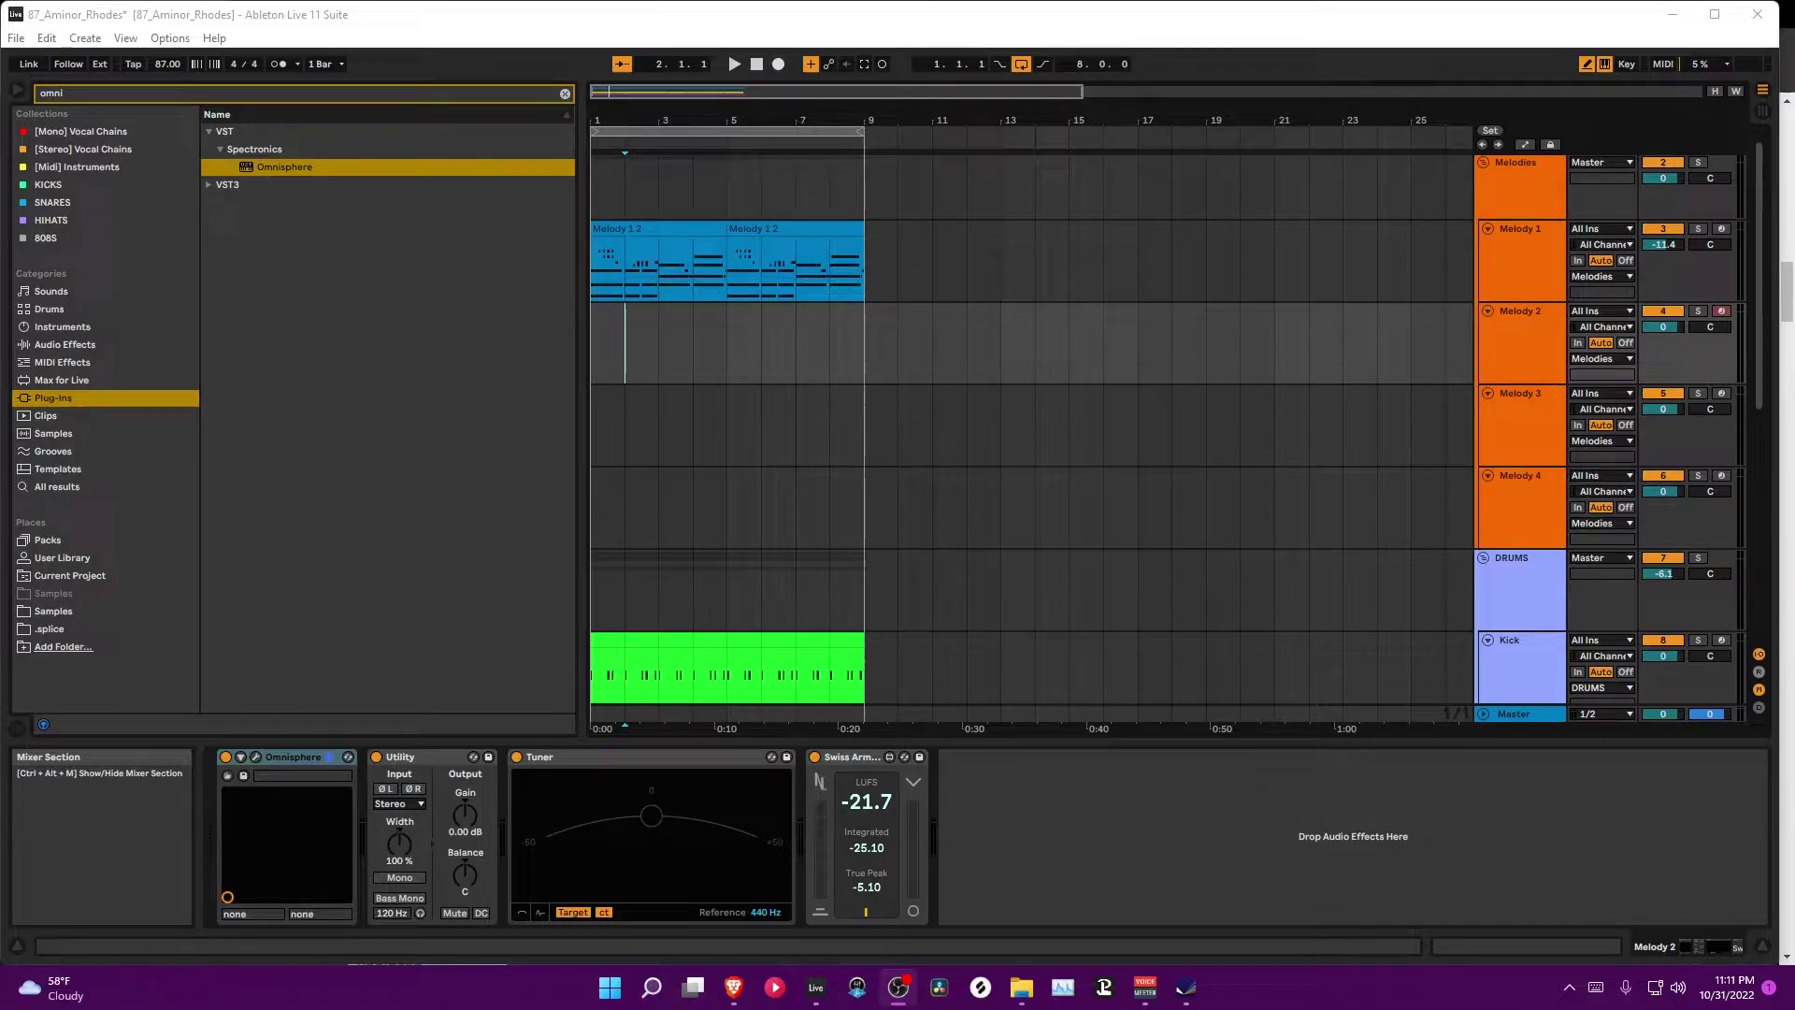
Step: Open F:\VSTPlugIns\Steinberg in File Explorer, showing the STEAM, Keyscape and Omnisphere items
{"action": "left_click", "coordinate": [598, 359]}
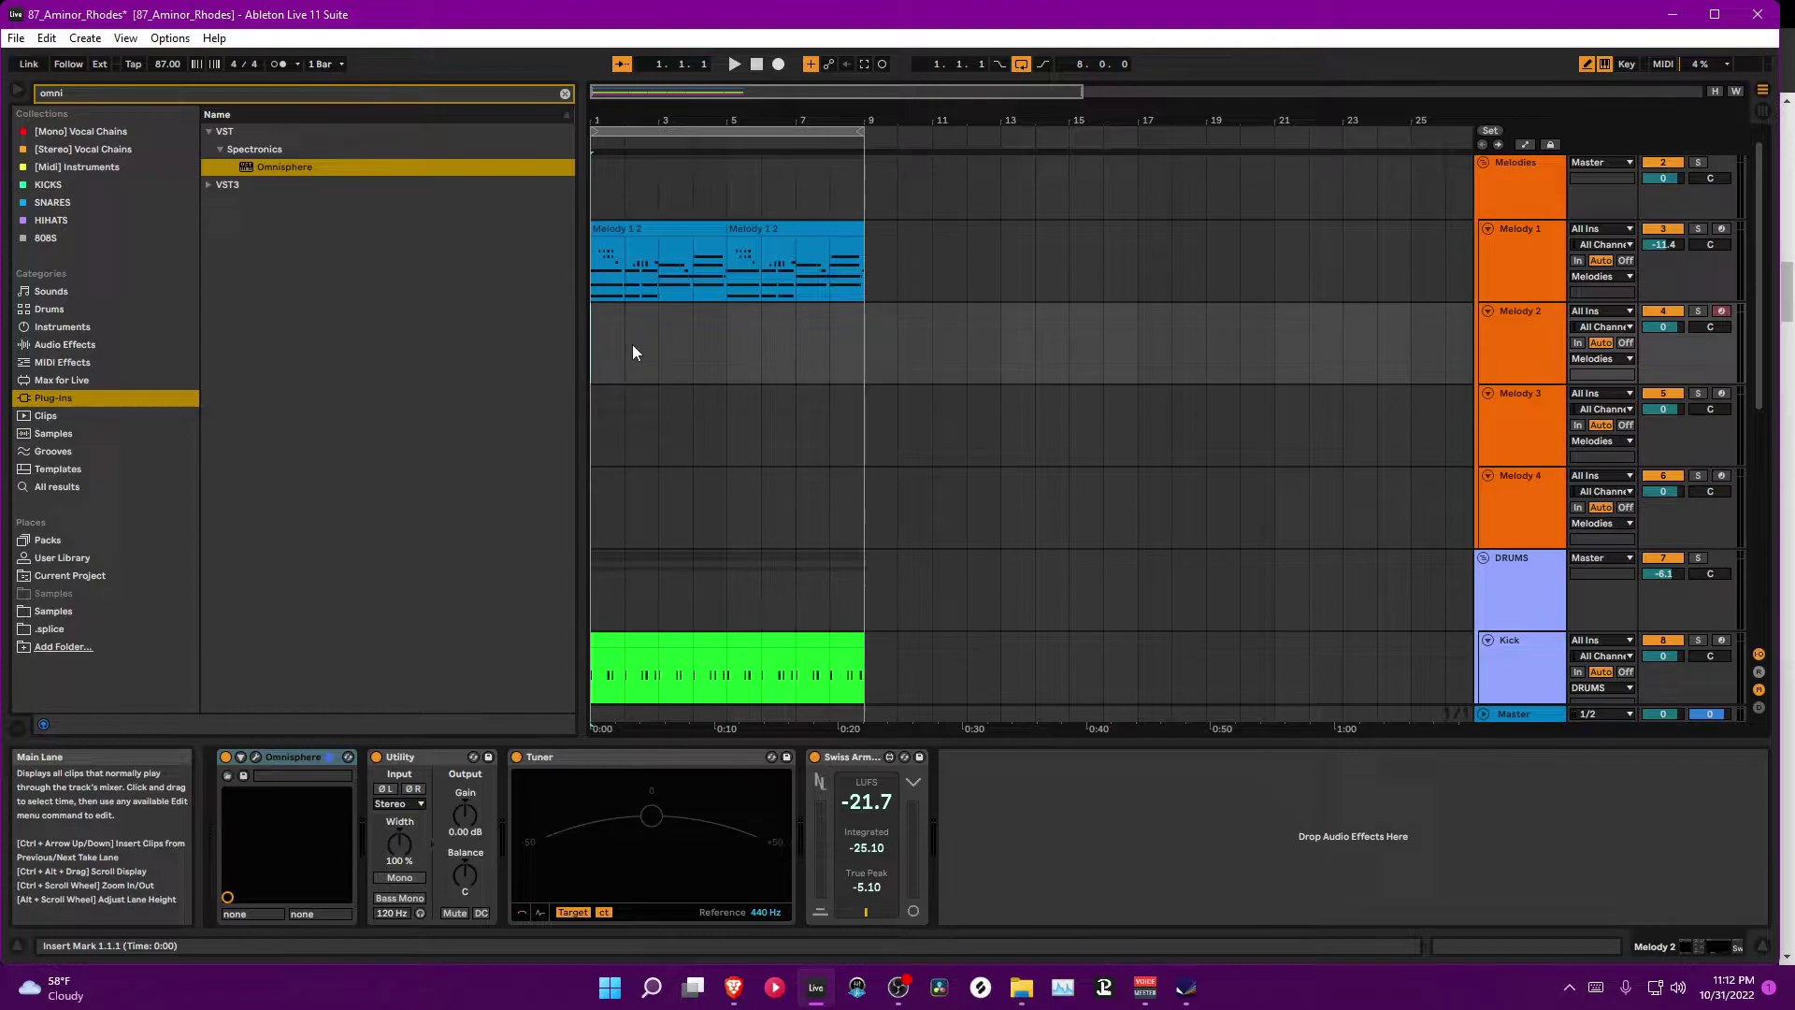
{"action": "left_click", "coordinate": [1024, 989]}
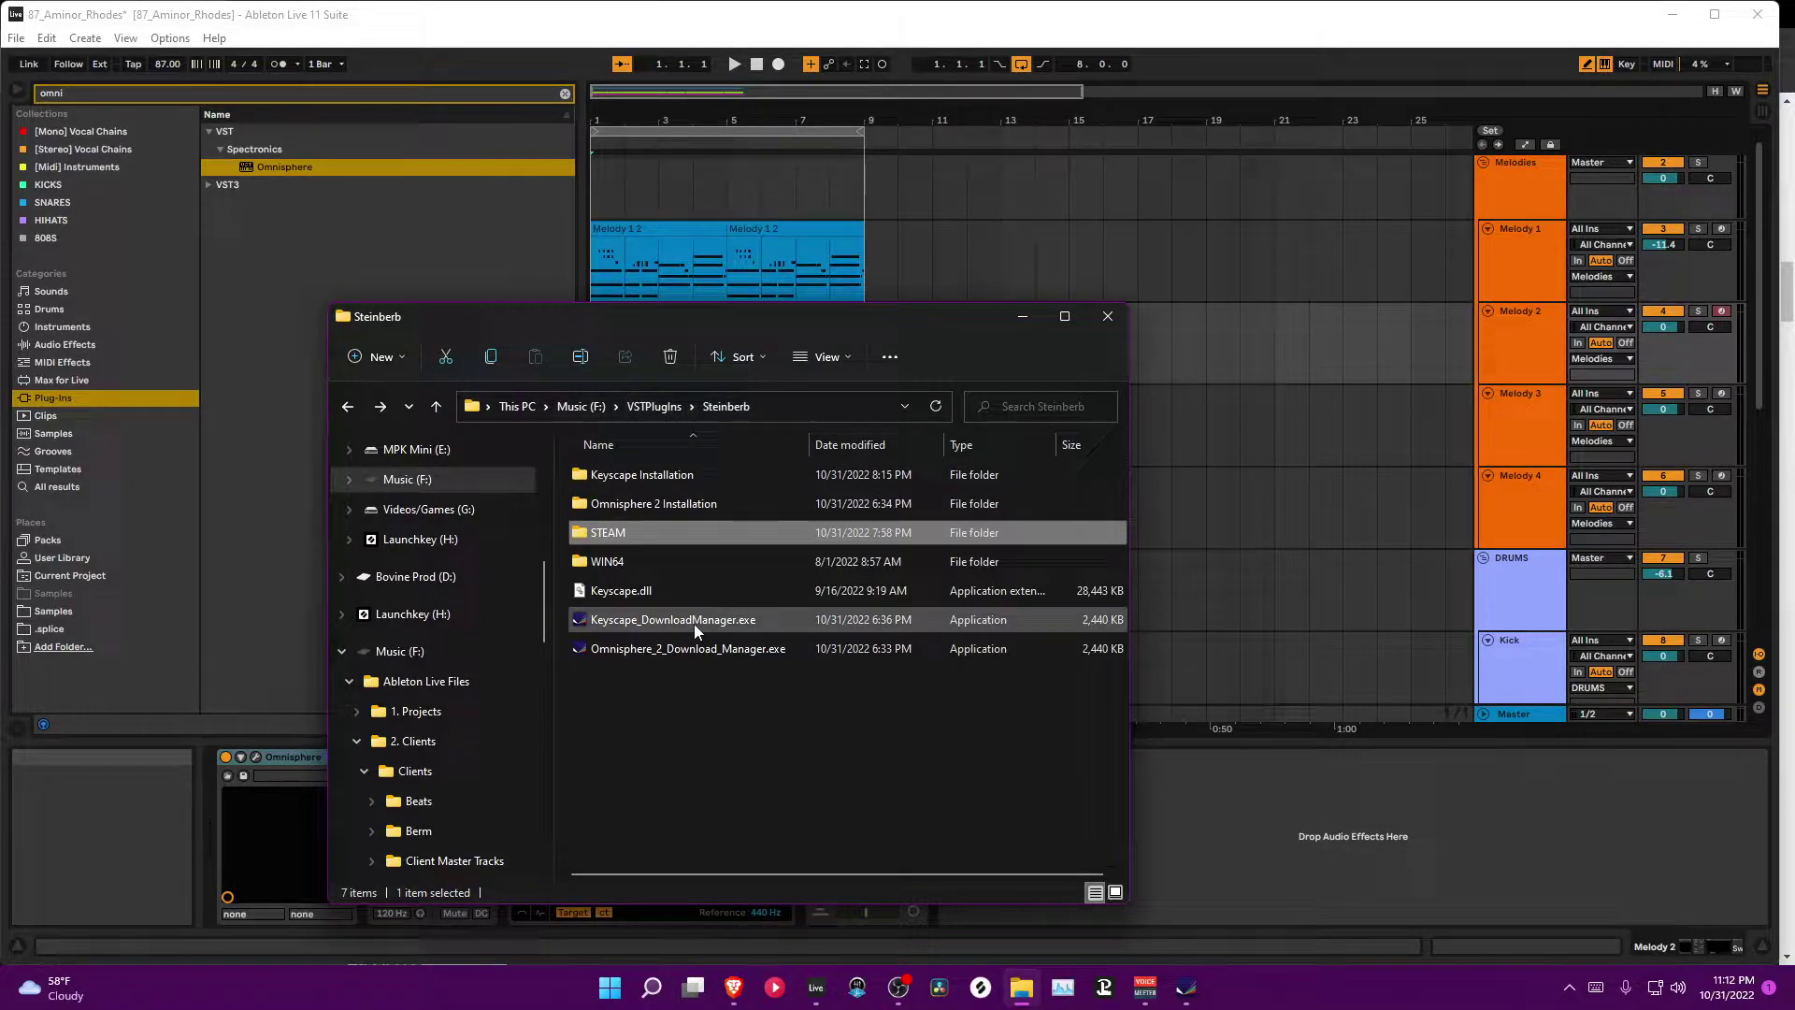
{"action": "mouse_move", "coordinate": [677, 572]}
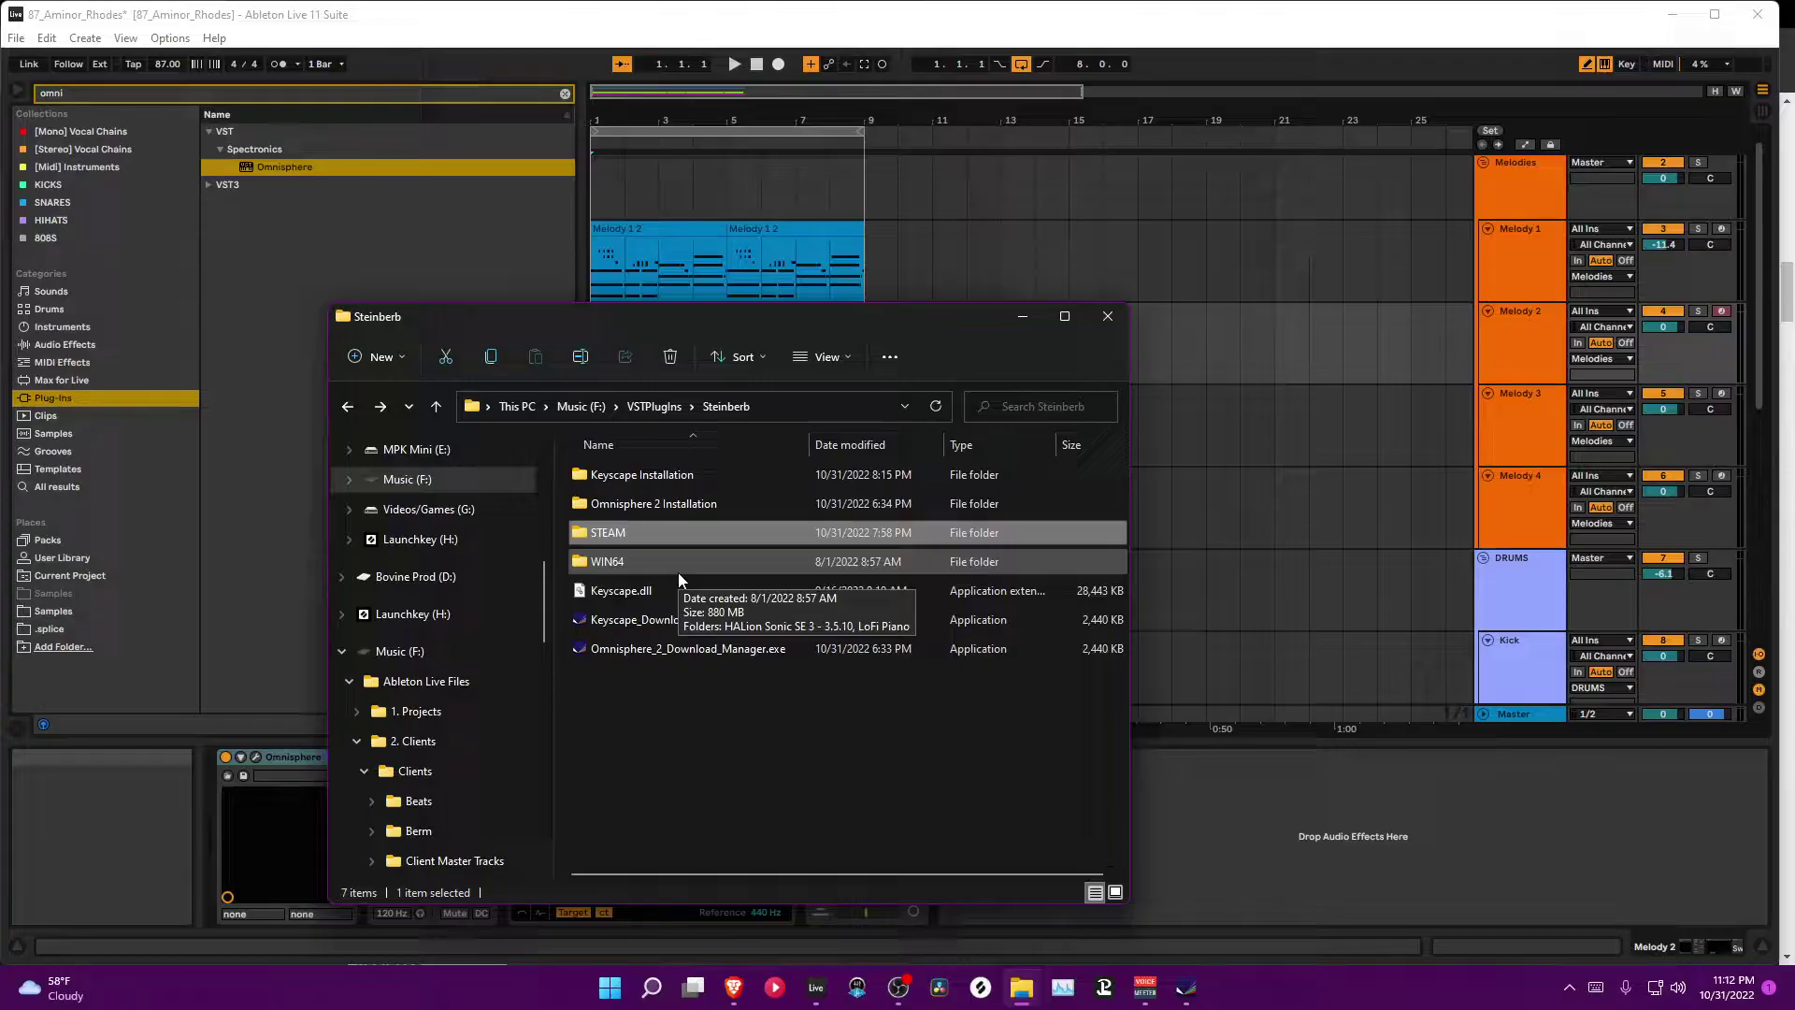
Step: Clear the STEAM folder's Read-only attribute and apply it to all subfolders and files
{"action": "right_click", "coordinate": [643, 531]}
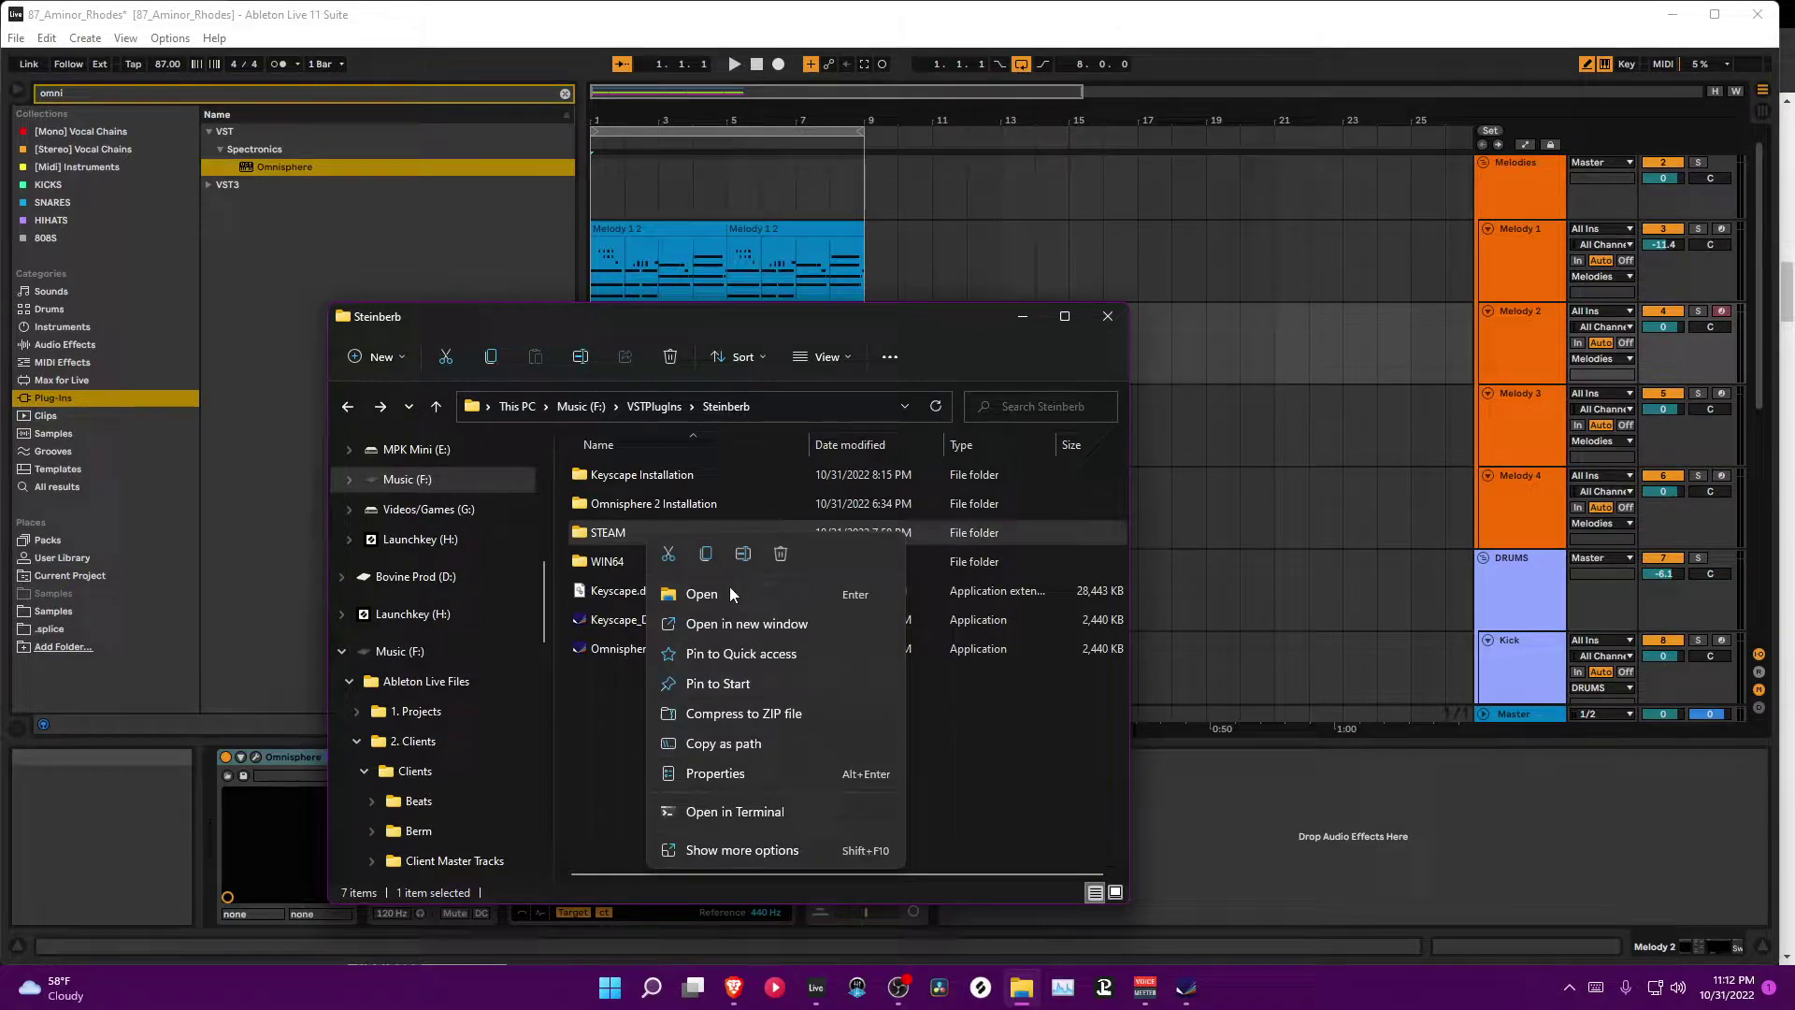
{"action": "left_click", "coordinate": [790, 838]}
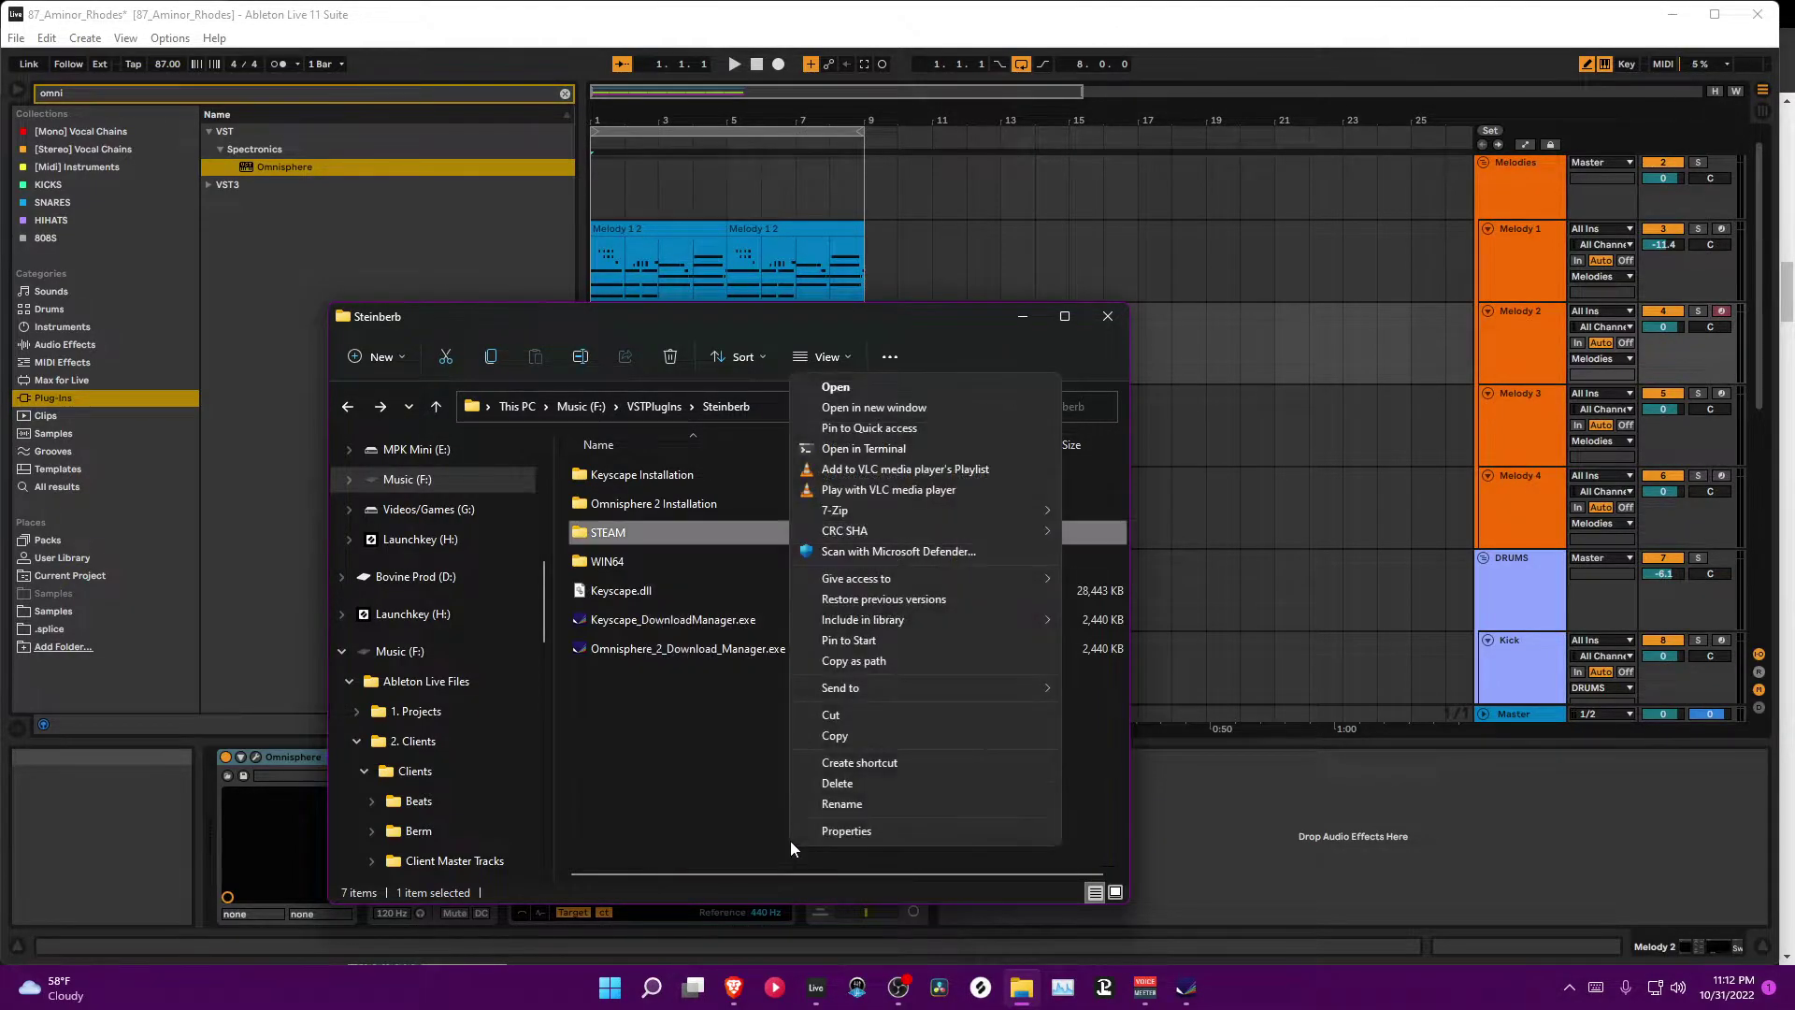
{"action": "left_click", "coordinate": [847, 833]}
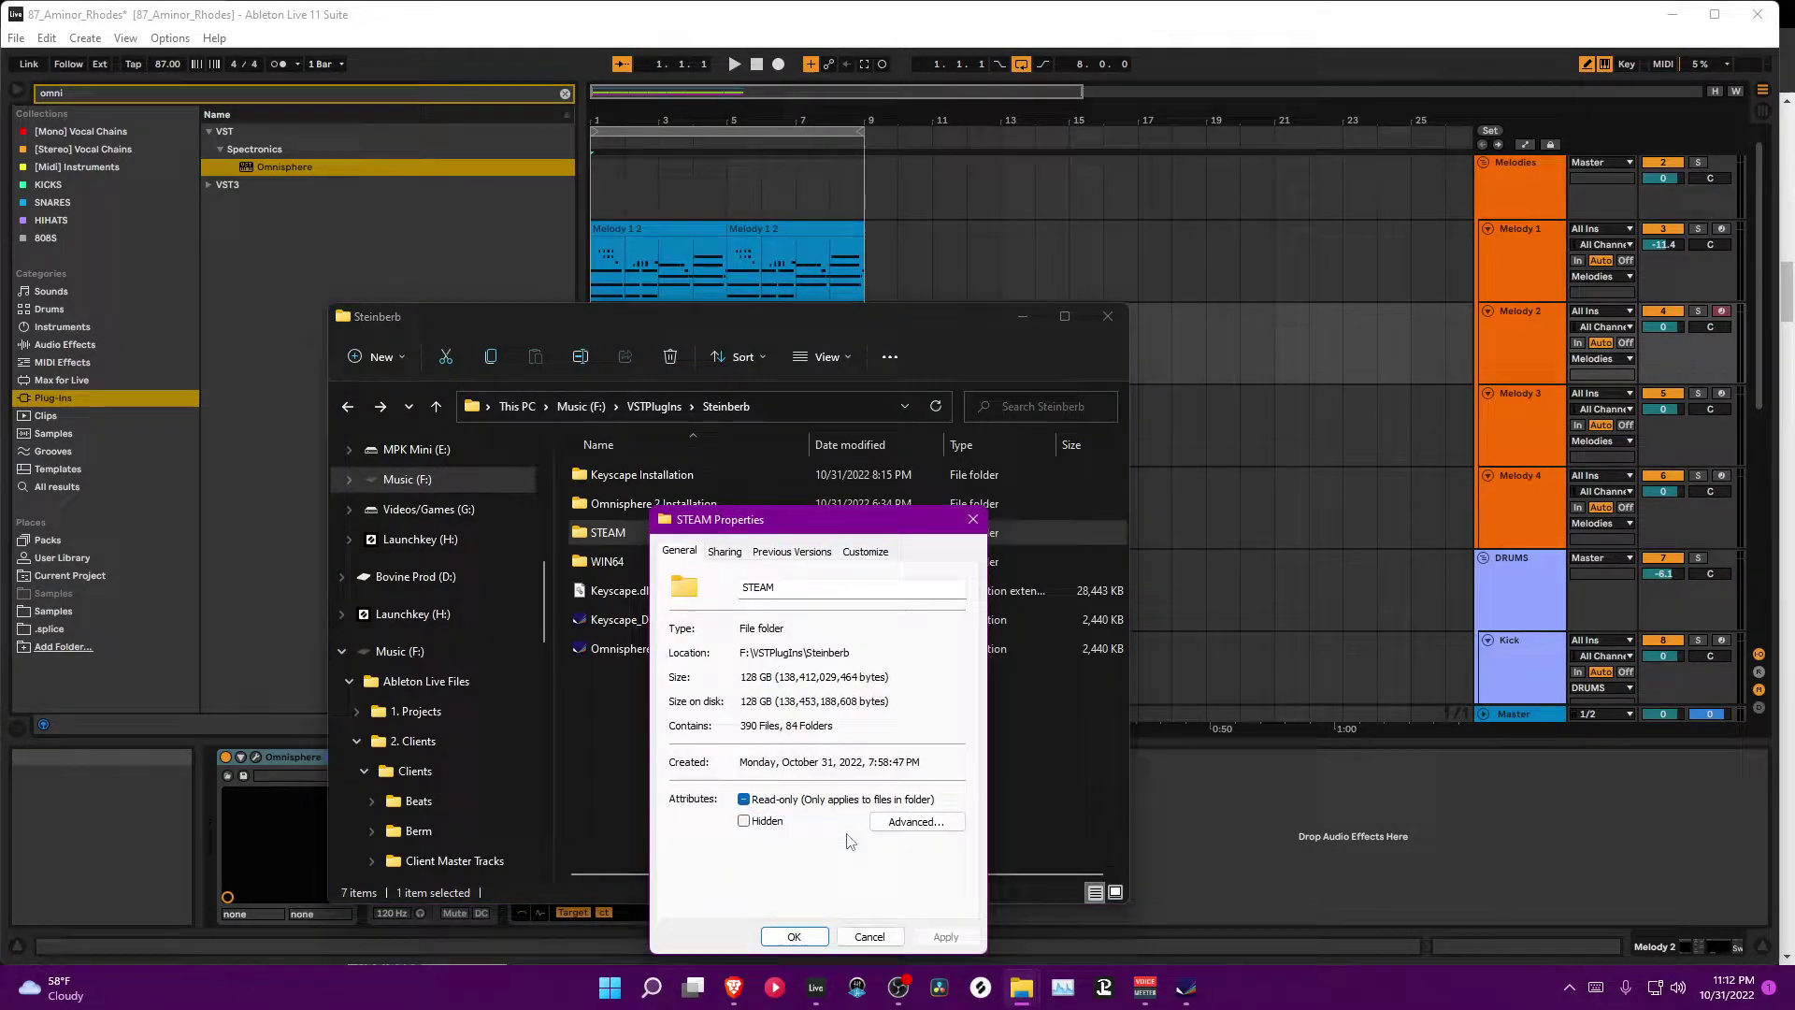
{"action": "left_click", "coordinate": [745, 801]}
{"action": "left_click", "coordinate": [945, 935]}
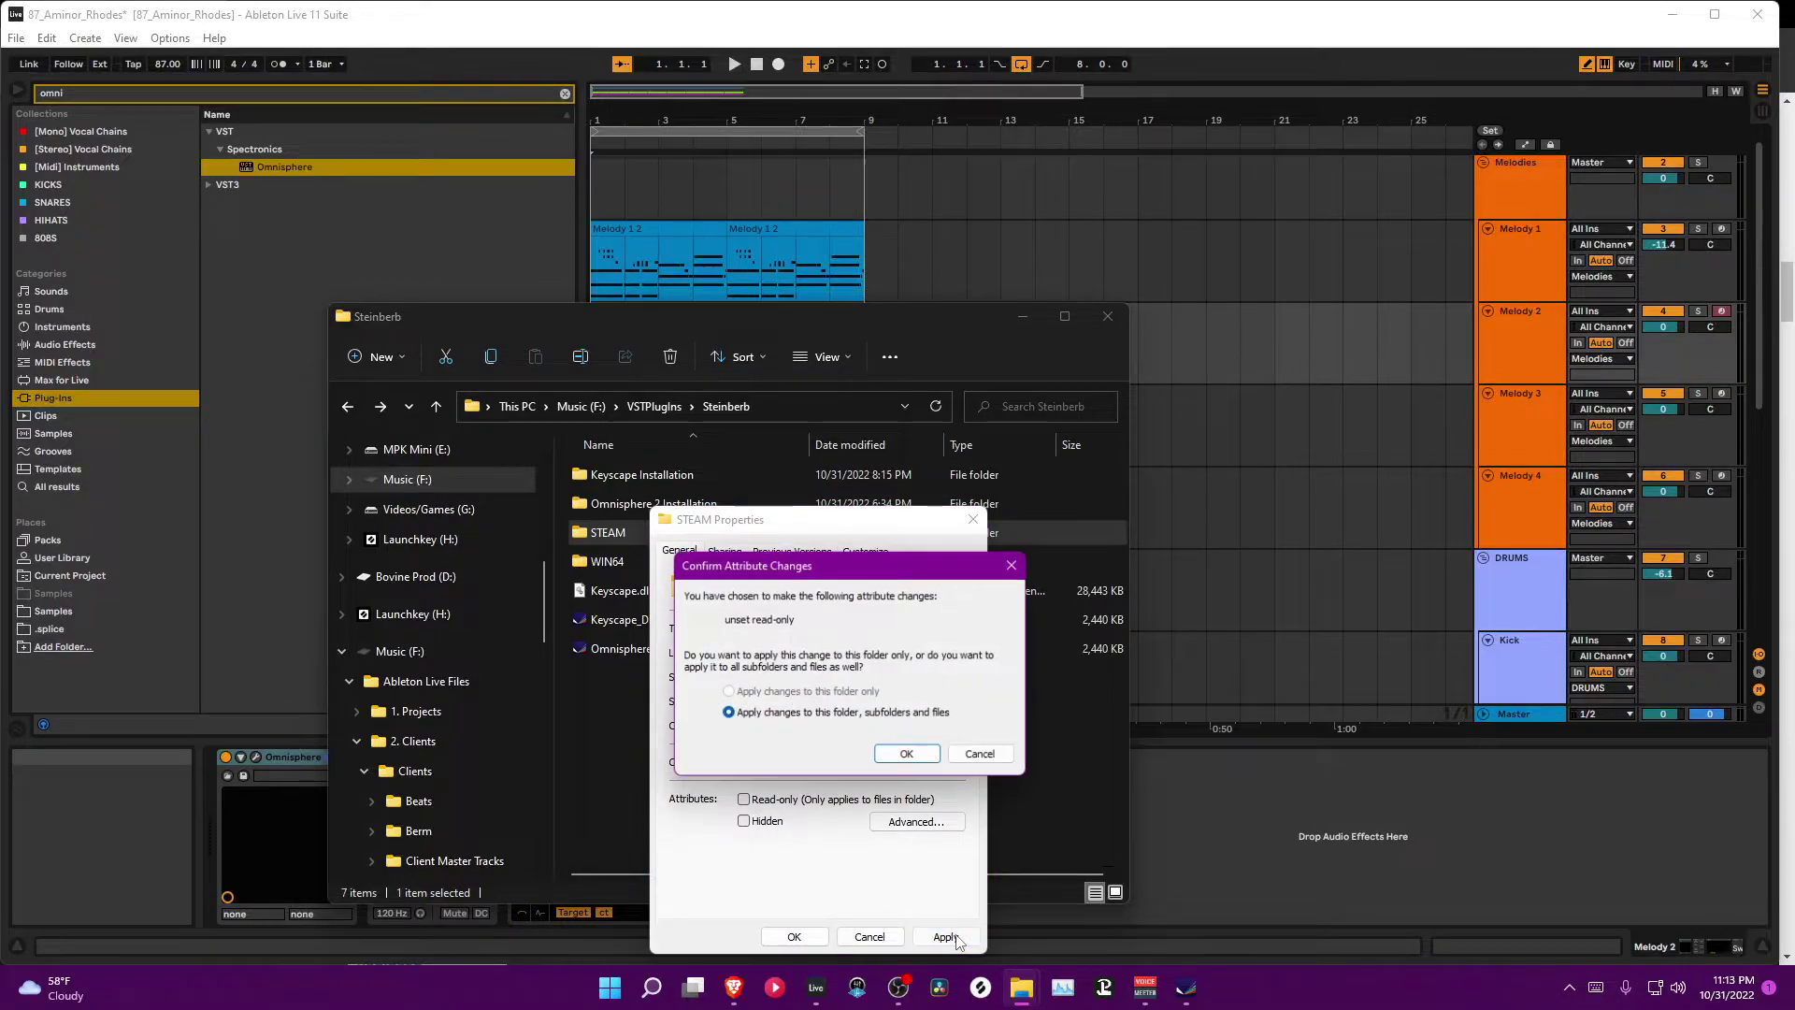
{"action": "left_click", "coordinate": [909, 756]}
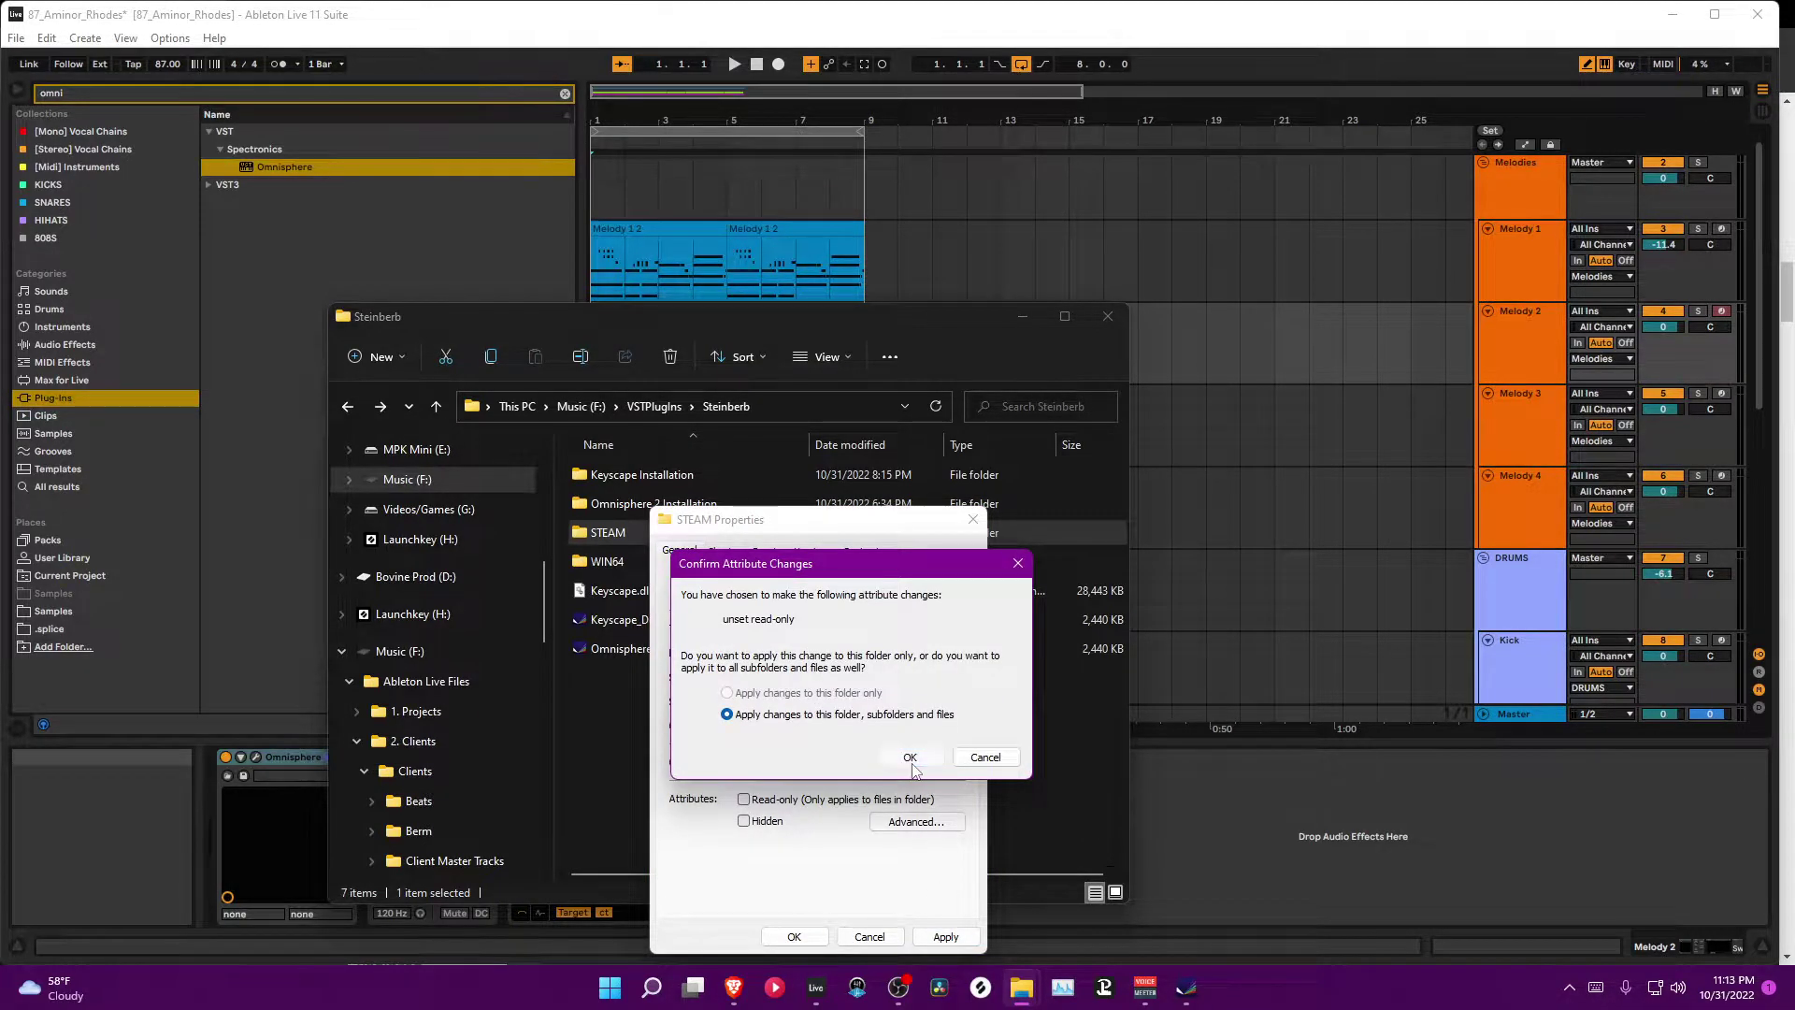
{"action": "left_click", "coordinate": [794, 936]}
Step: Close Explorer and set Live's audio device to Voicemeeter Insert Virtual ASIO
{"action": "left_click", "coordinate": [1107, 316]}
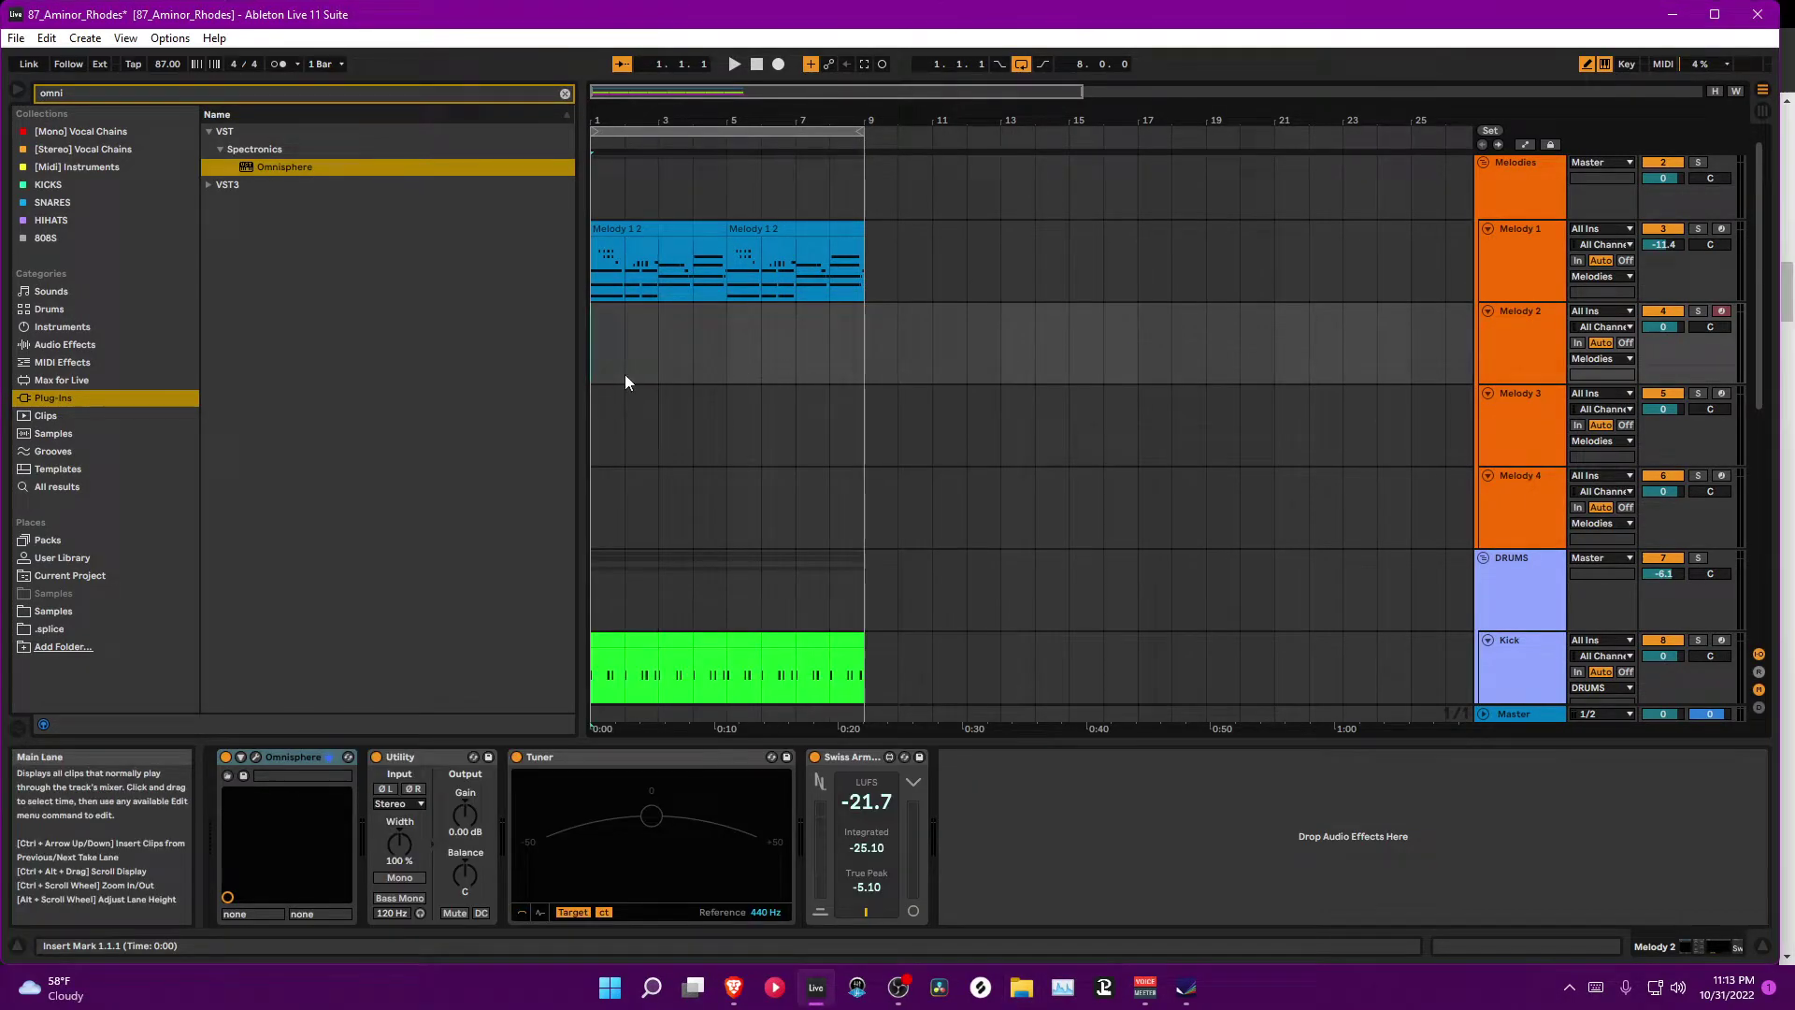
{"action": "left_click", "coordinate": [173, 38]}
{"action": "left_click", "coordinate": [309, 628]}
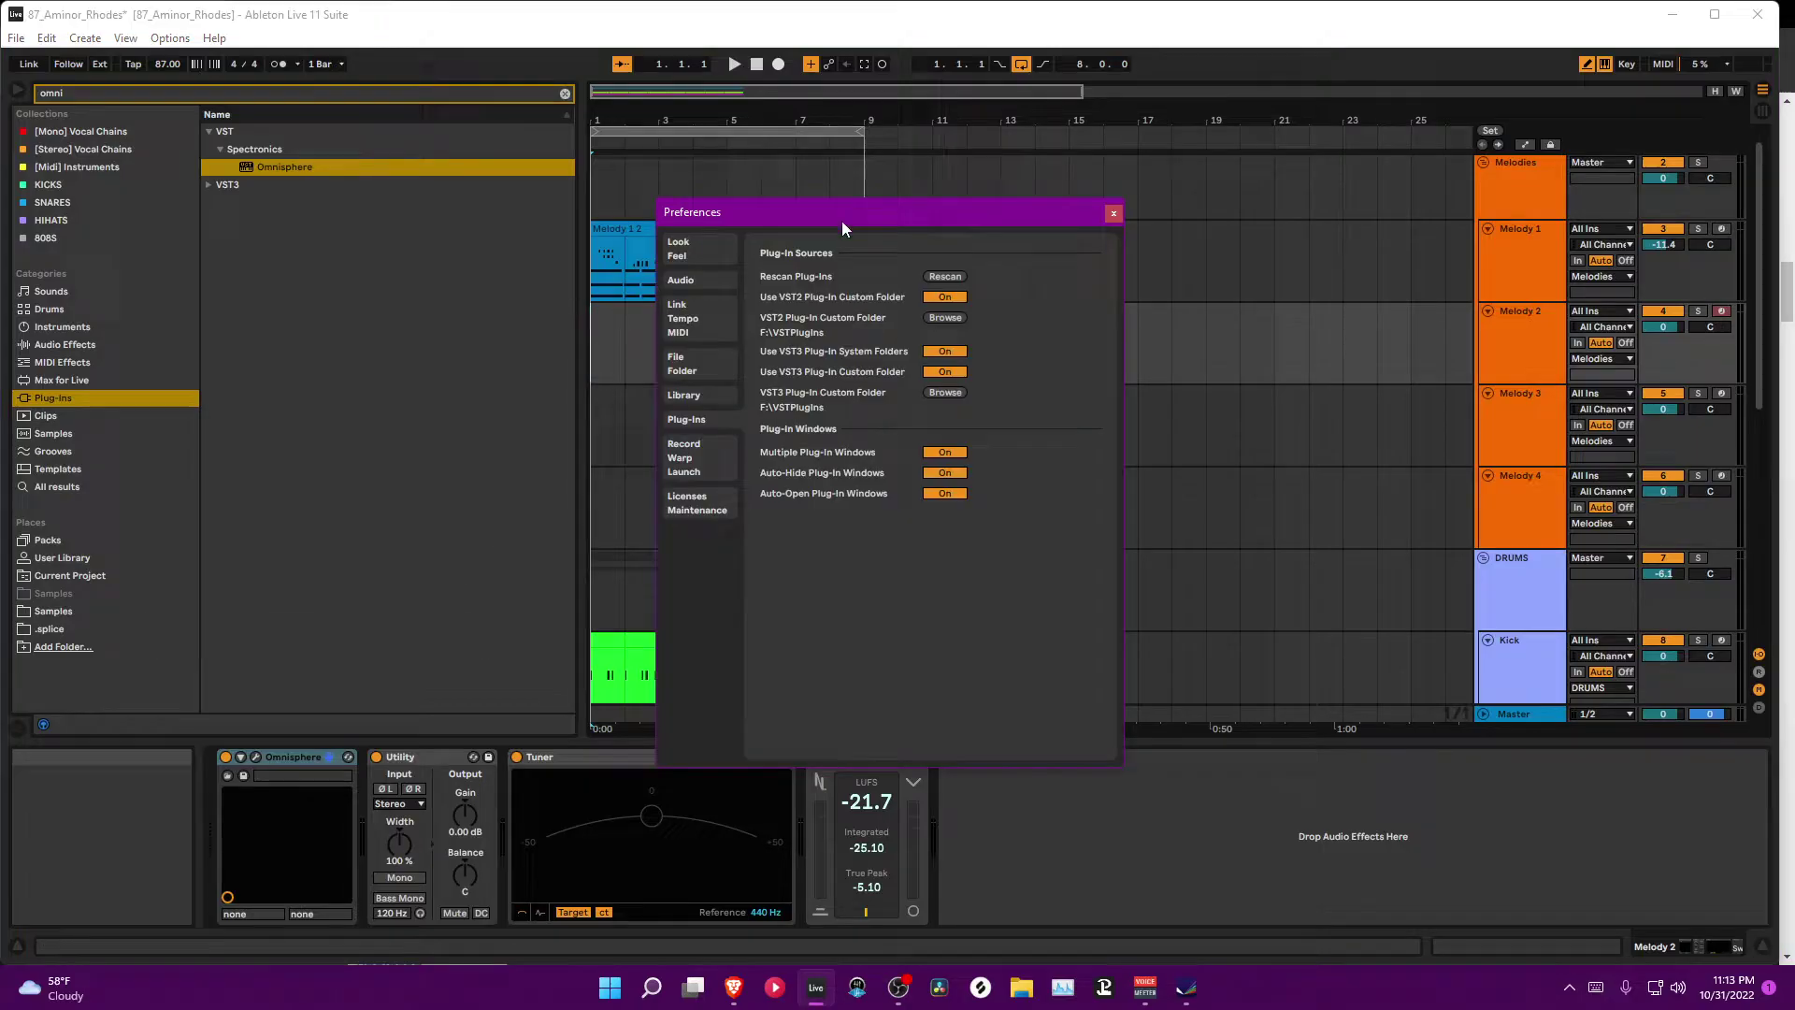
{"action": "left_click", "coordinate": [690, 278]}
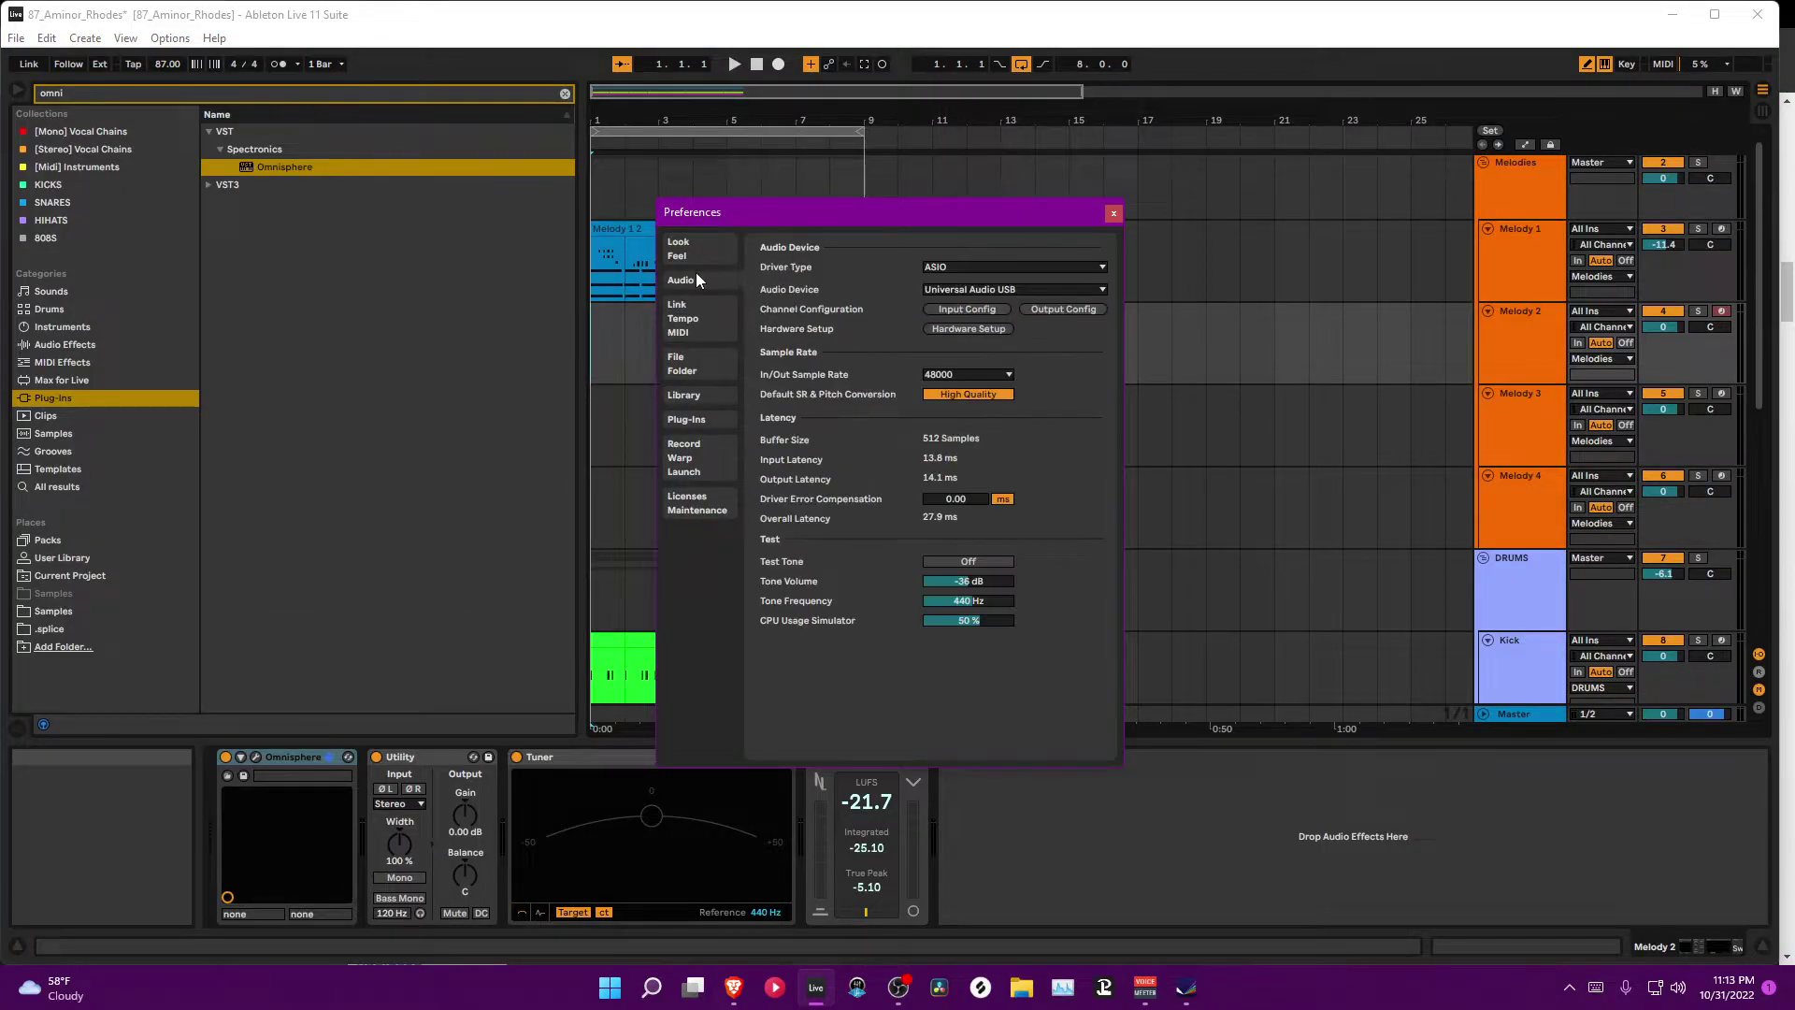
{"action": "left_click", "coordinate": [955, 290]}
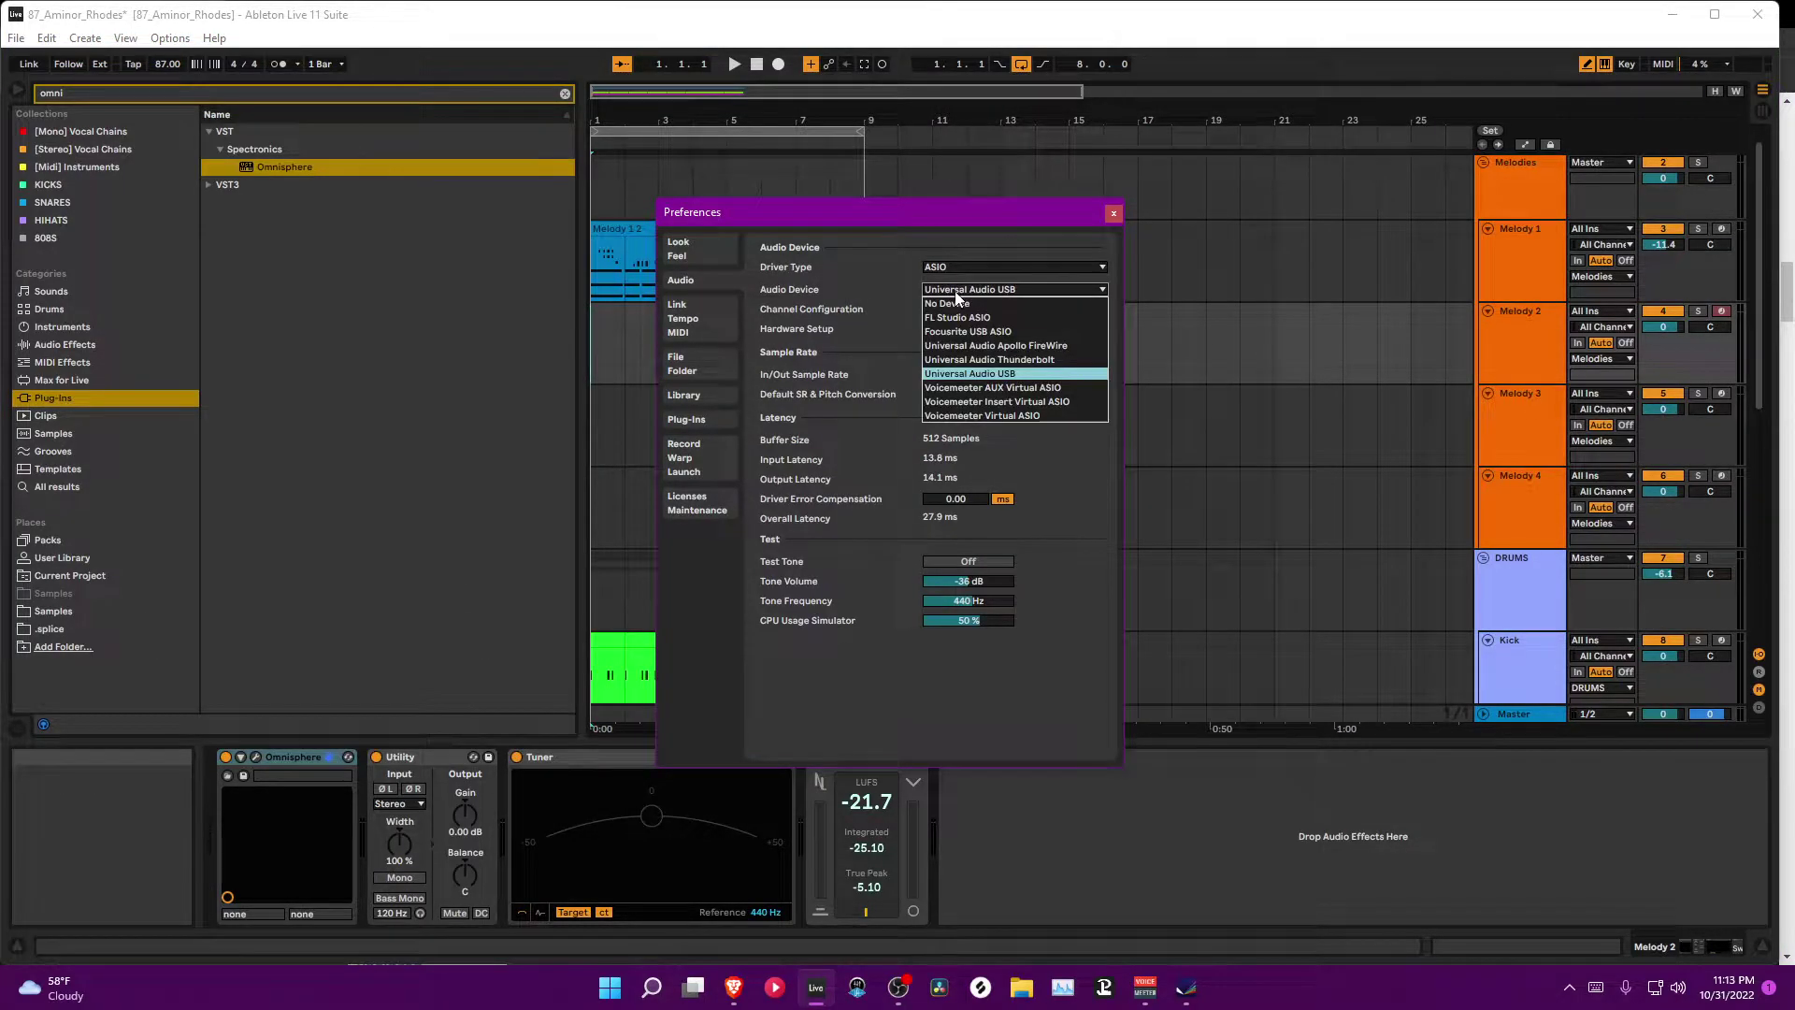
{"action": "left_click", "coordinate": [966, 402]}
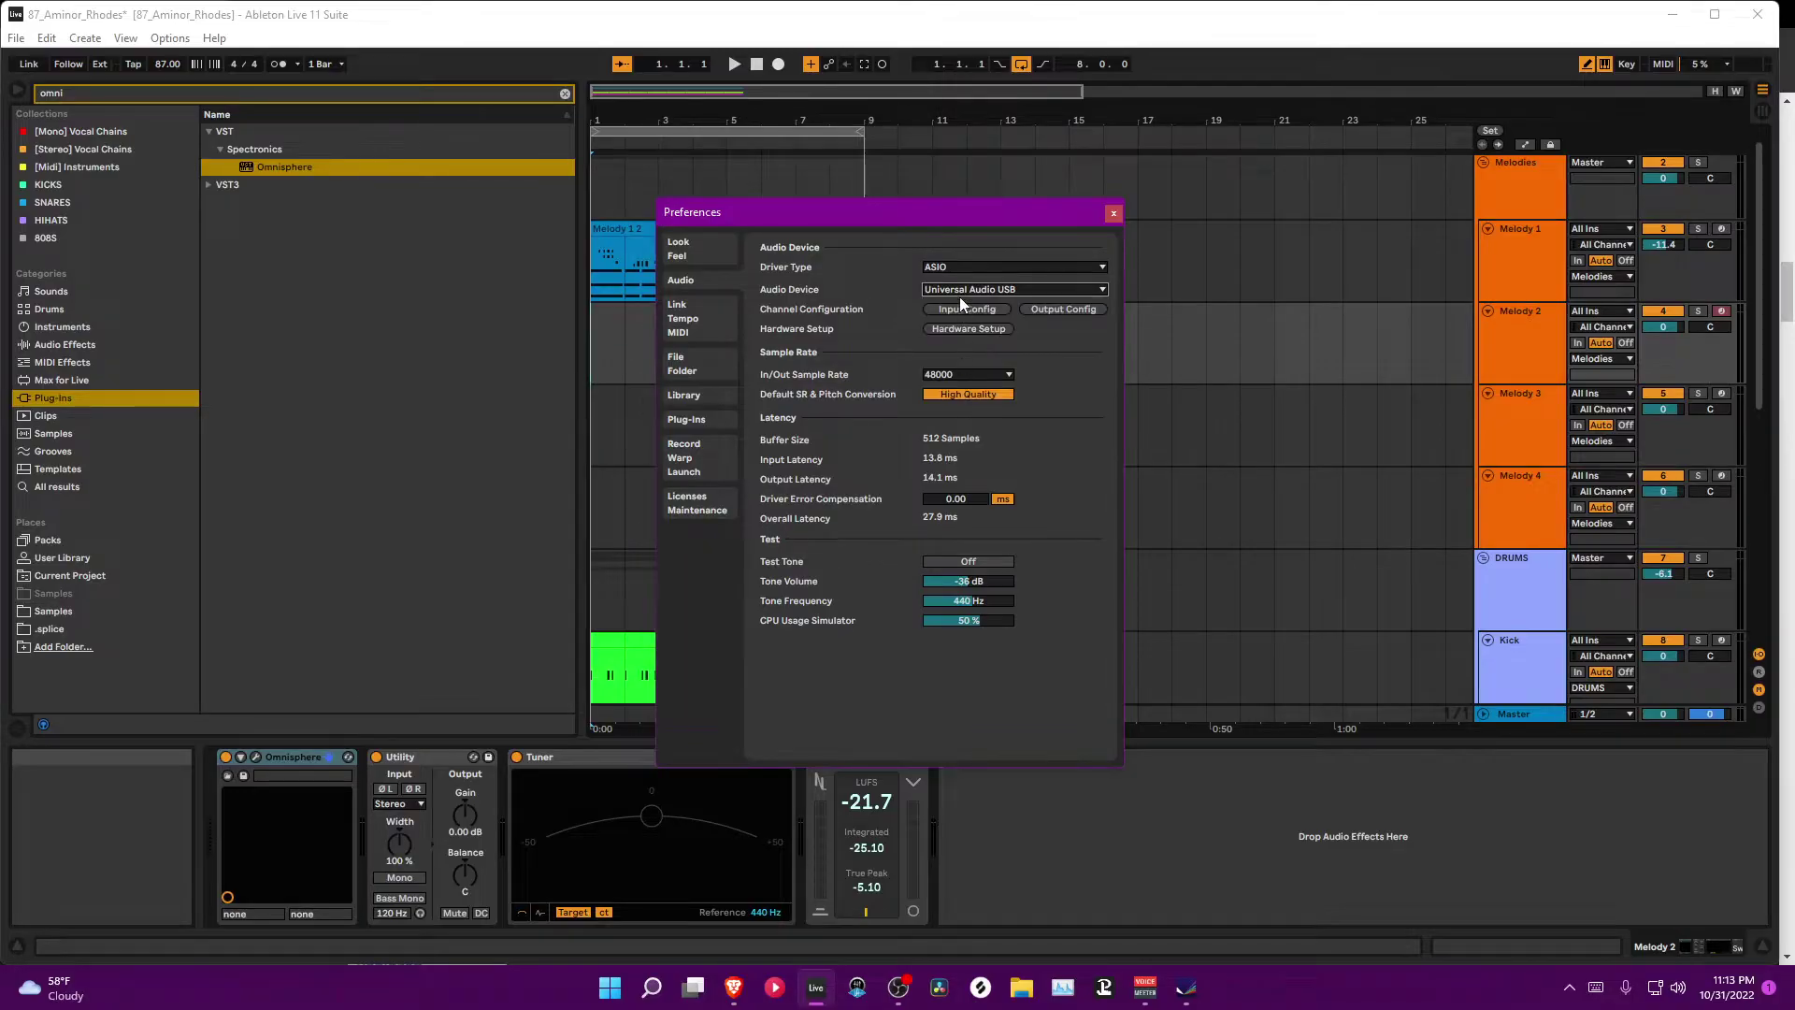
{"action": "left_click", "coordinate": [1113, 213]}
Step: Play from the Melody 1 2 clip and reconfirm Voicemeeter Insert Virtual ASIO in Preferences
{"action": "left_click", "coordinate": [631, 233]}
{"action": "key", "text": "space"}
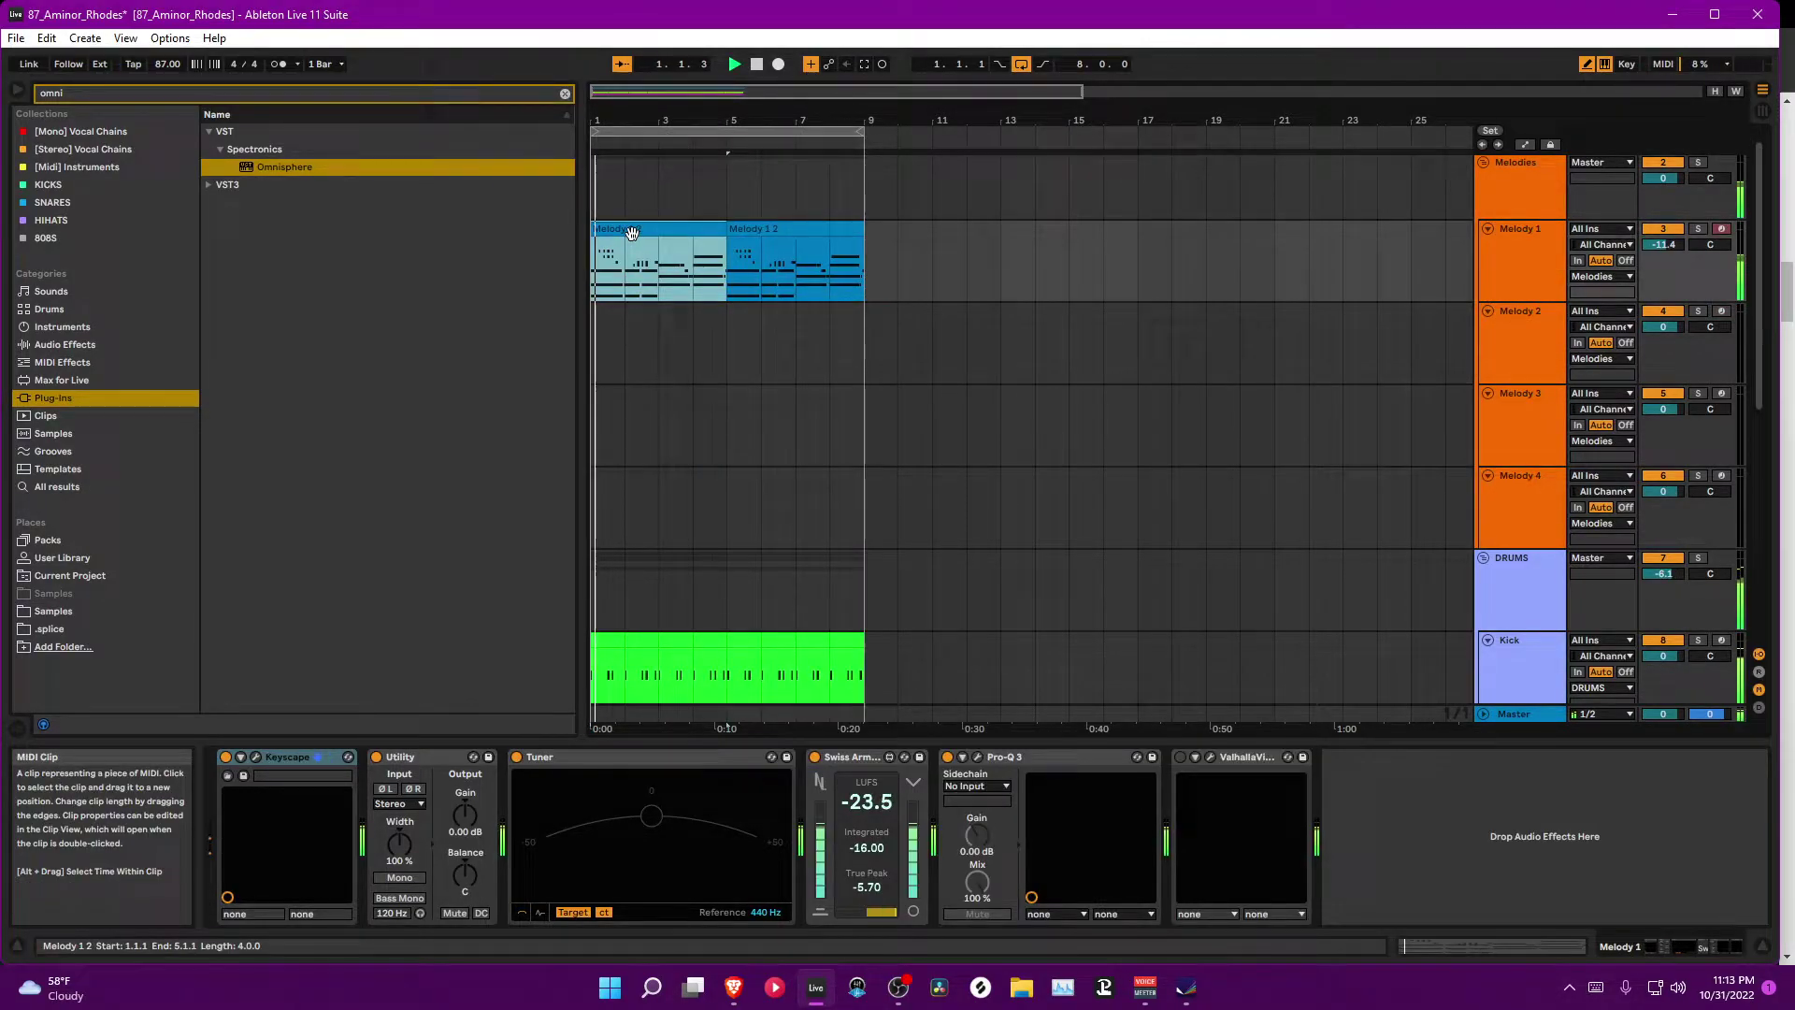
{"action": "left_click", "coordinate": [170, 38]}
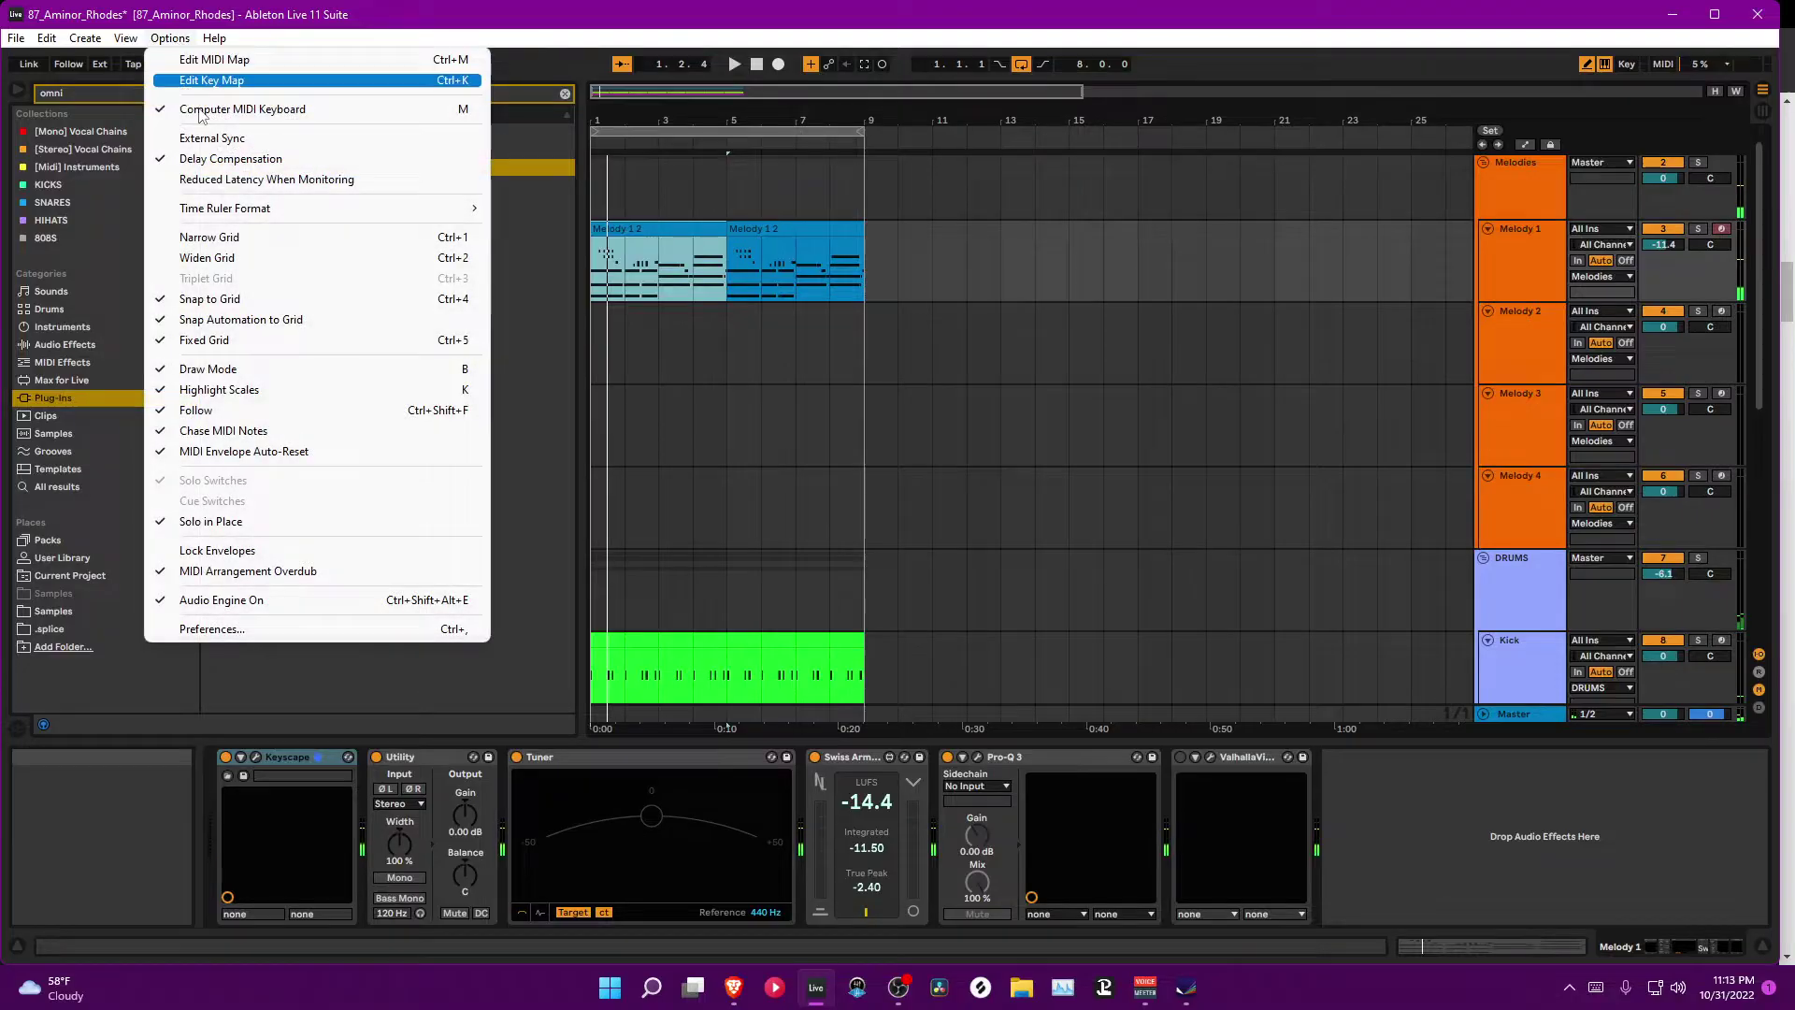
{"action": "left_click", "coordinate": [366, 629]}
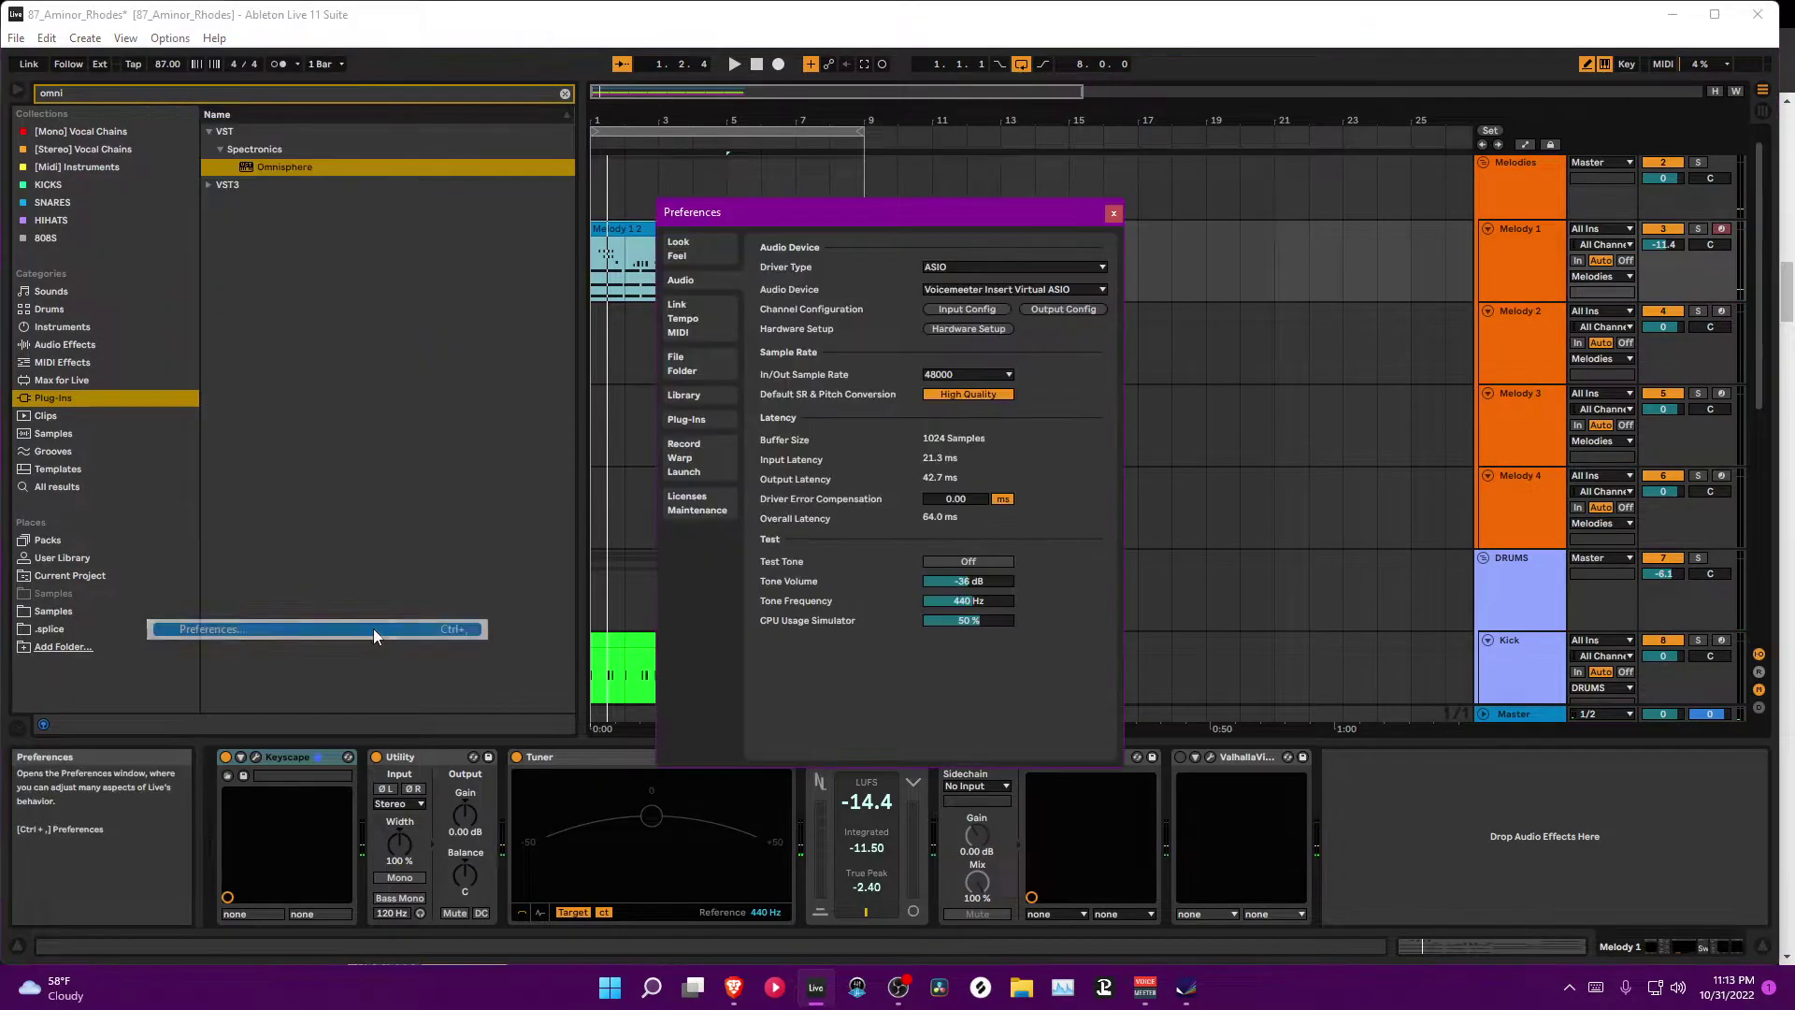
{"action": "left_click", "coordinate": [979, 292]}
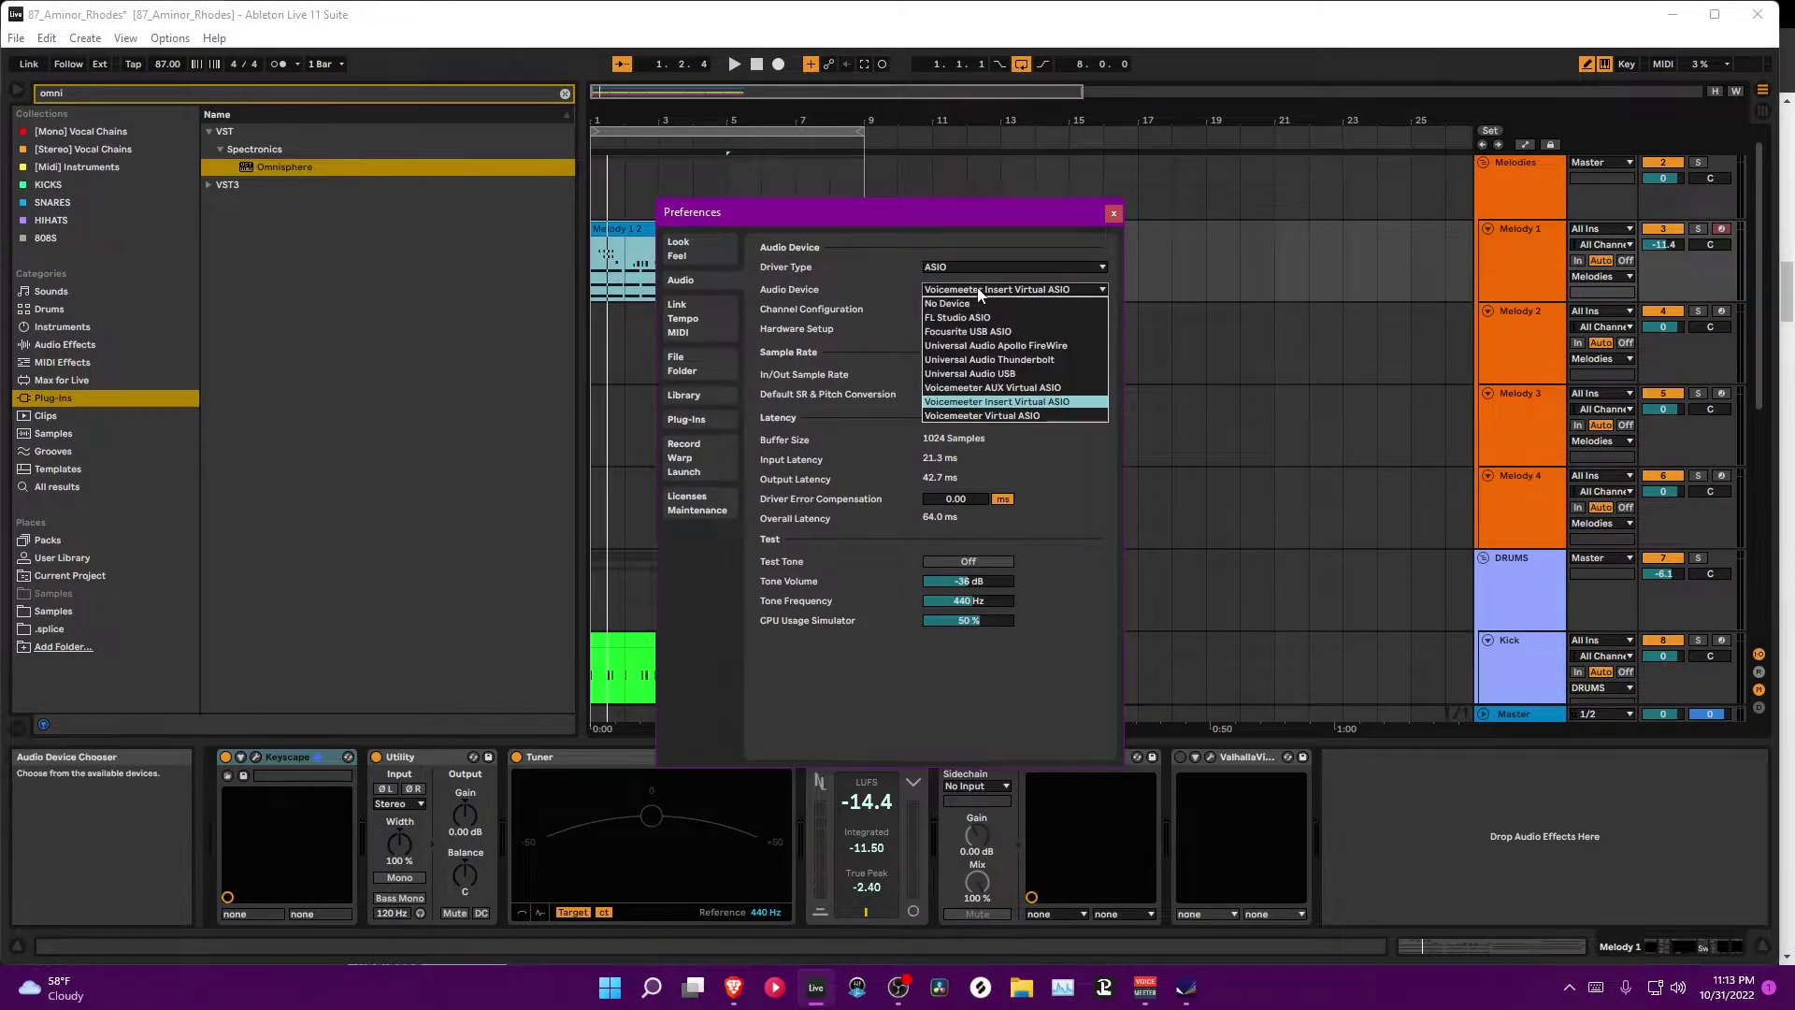
{"action": "left_click", "coordinate": [993, 401]}
{"action": "left_click", "coordinate": [1112, 213]}
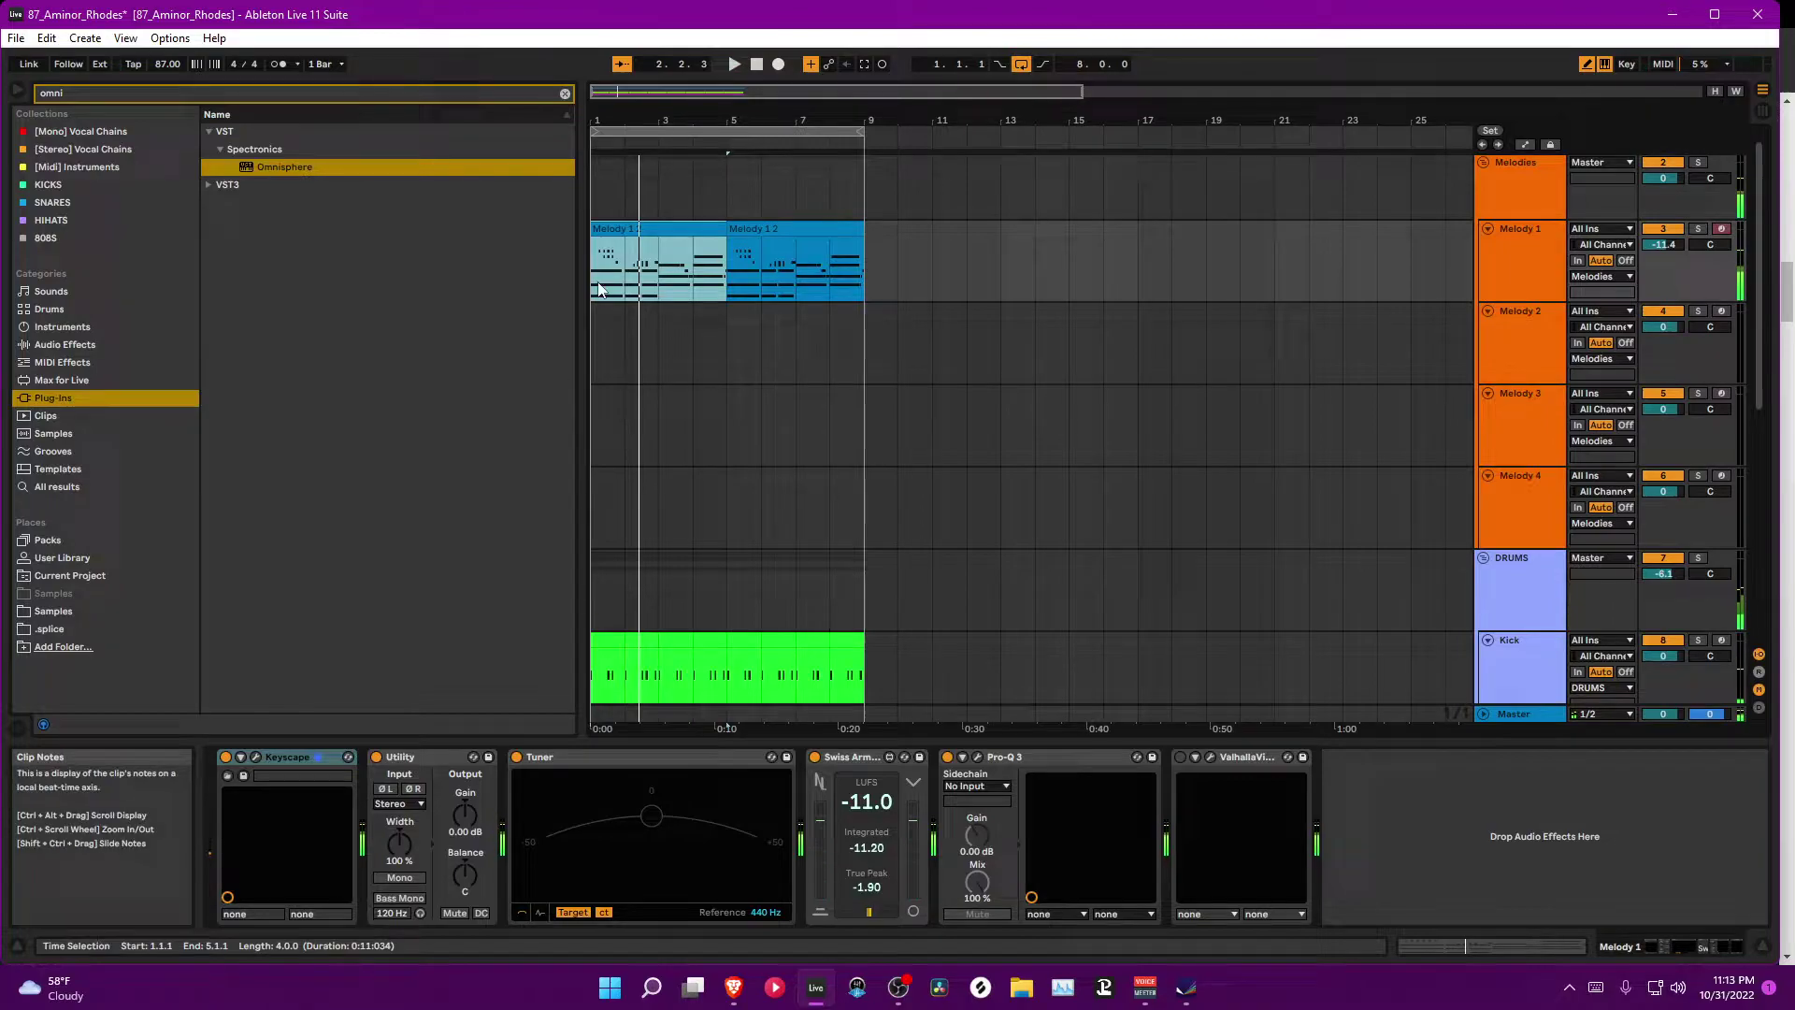
Step: Check Keyscape, then load Coiling Zim'bira 2 into Omnisphere on the Melody 2 track
{"action": "left_click", "coordinate": [255, 757]}
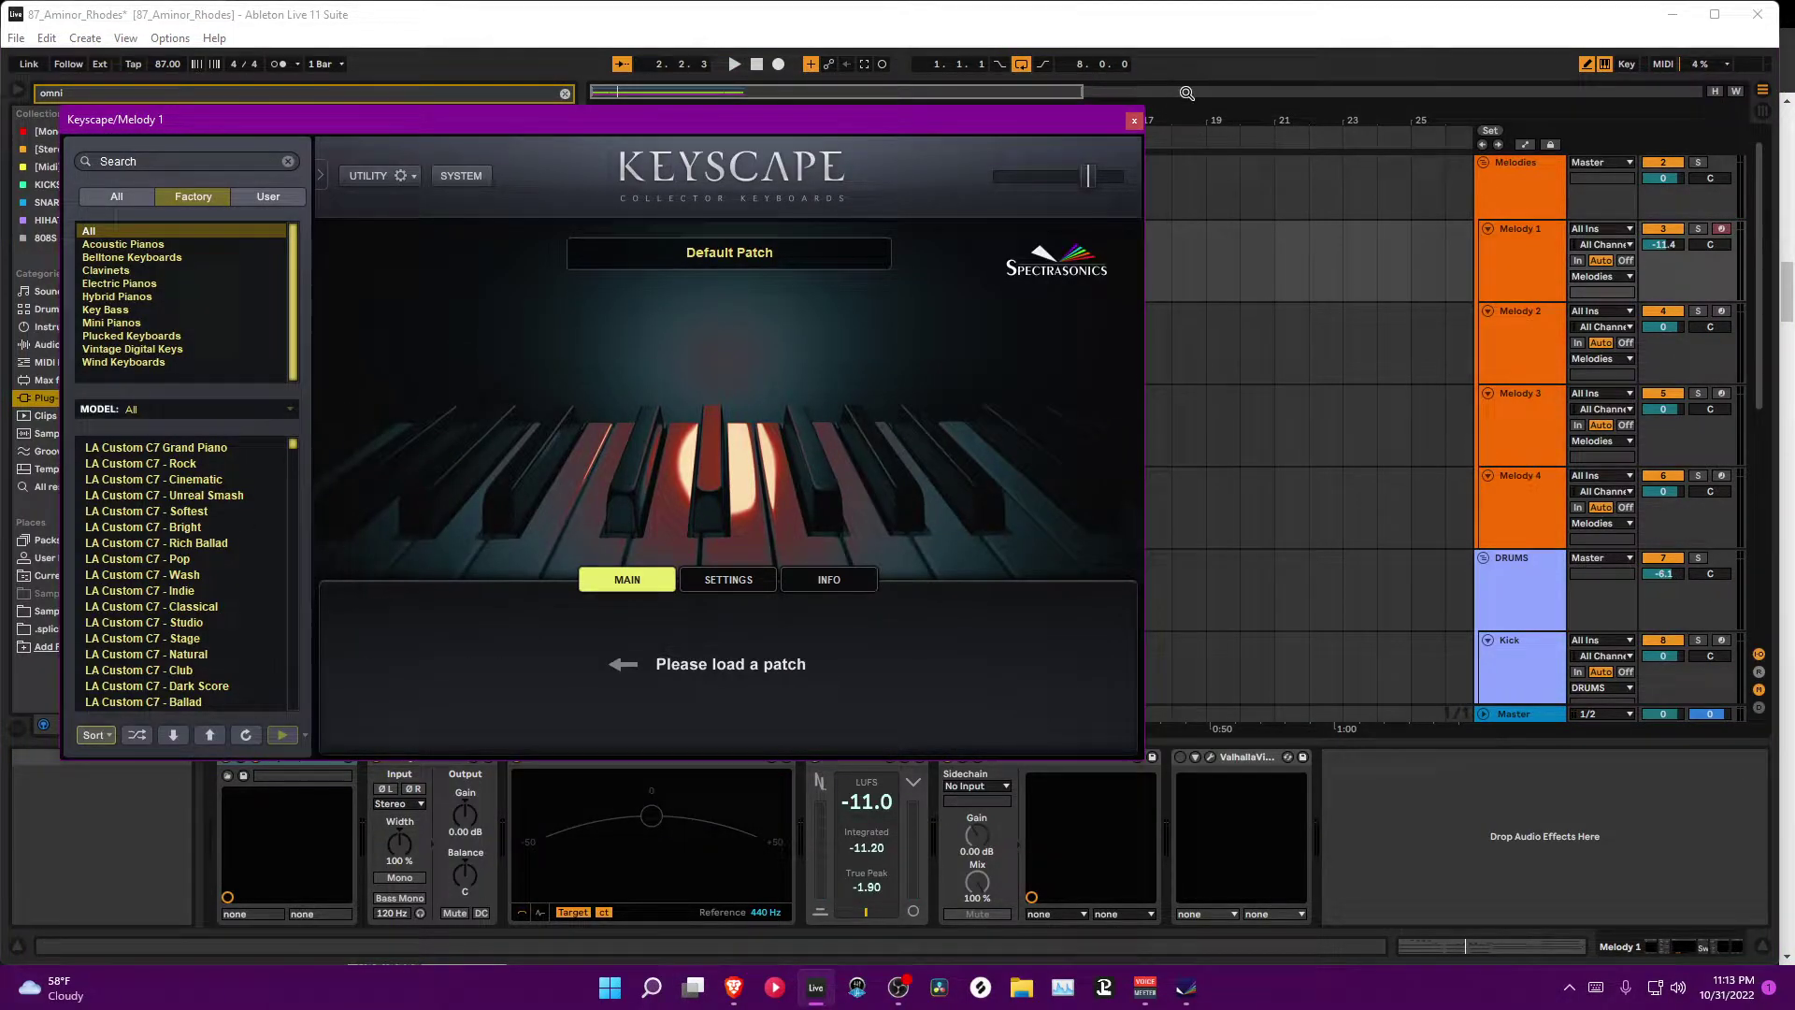
{"action": "left_click", "coordinate": [1134, 120]}
{"action": "left_click", "coordinate": [610, 347]}
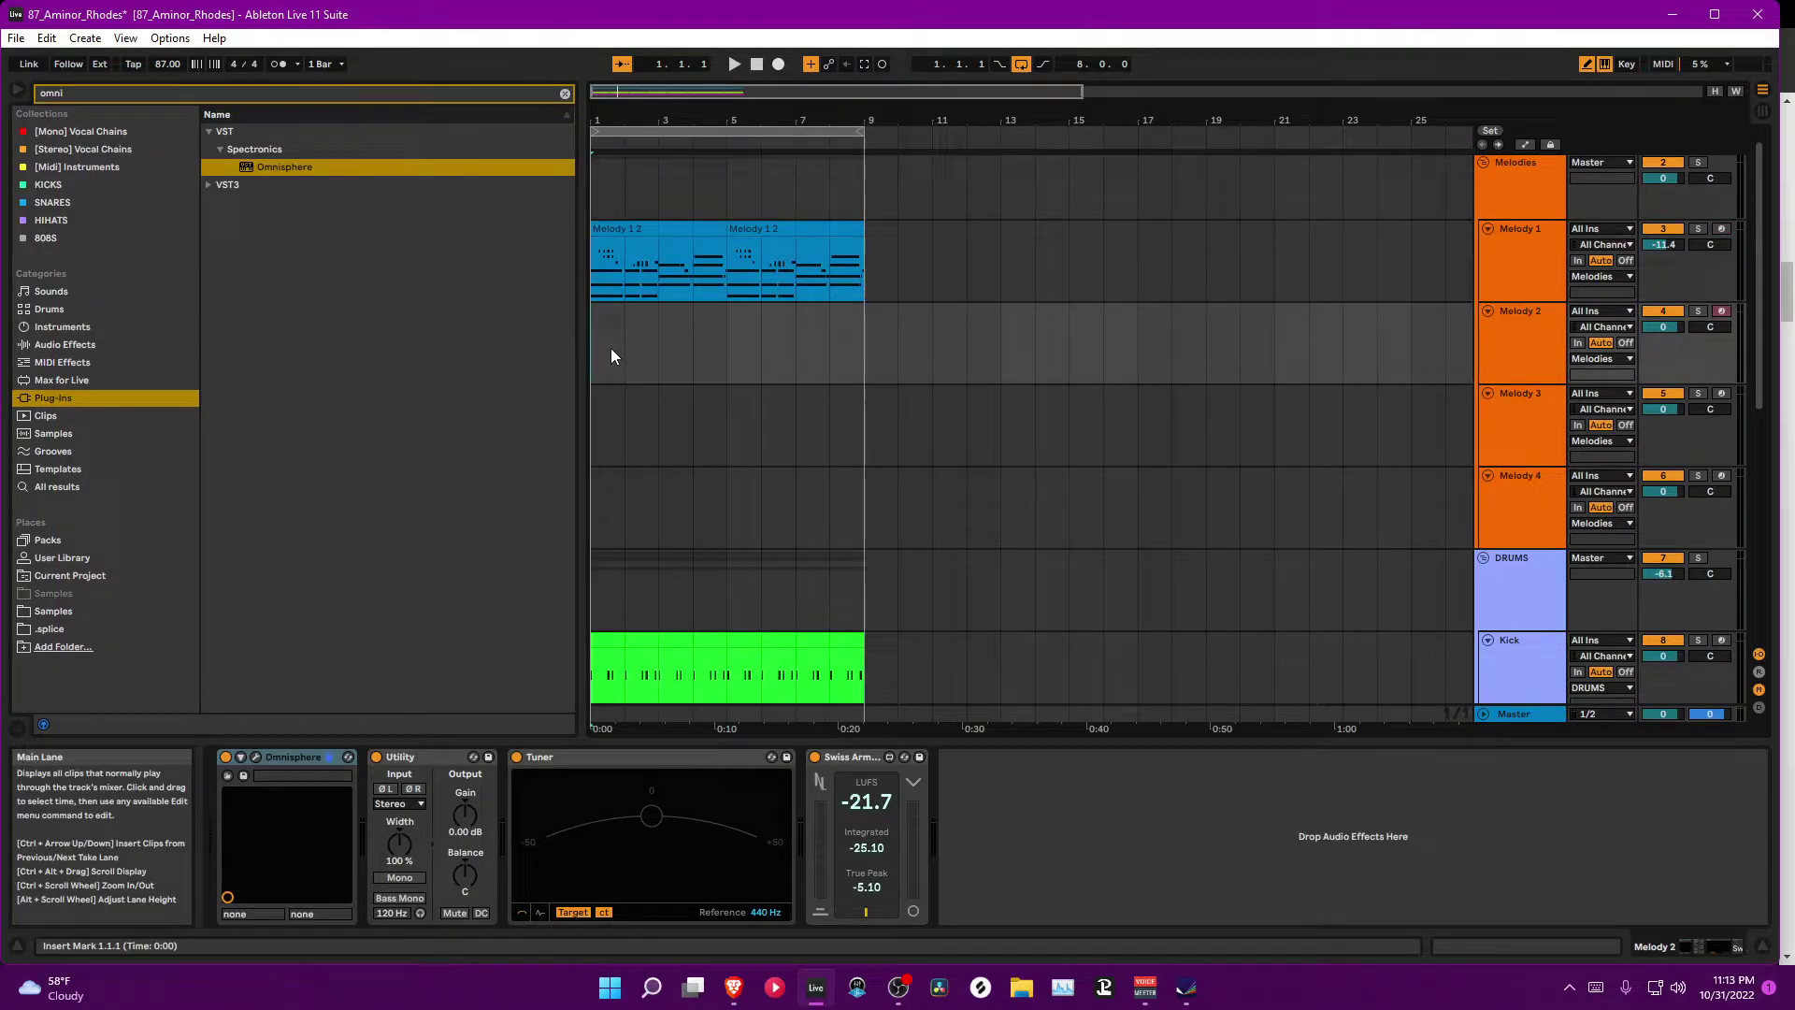
{"action": "left_click", "coordinate": [254, 757]}
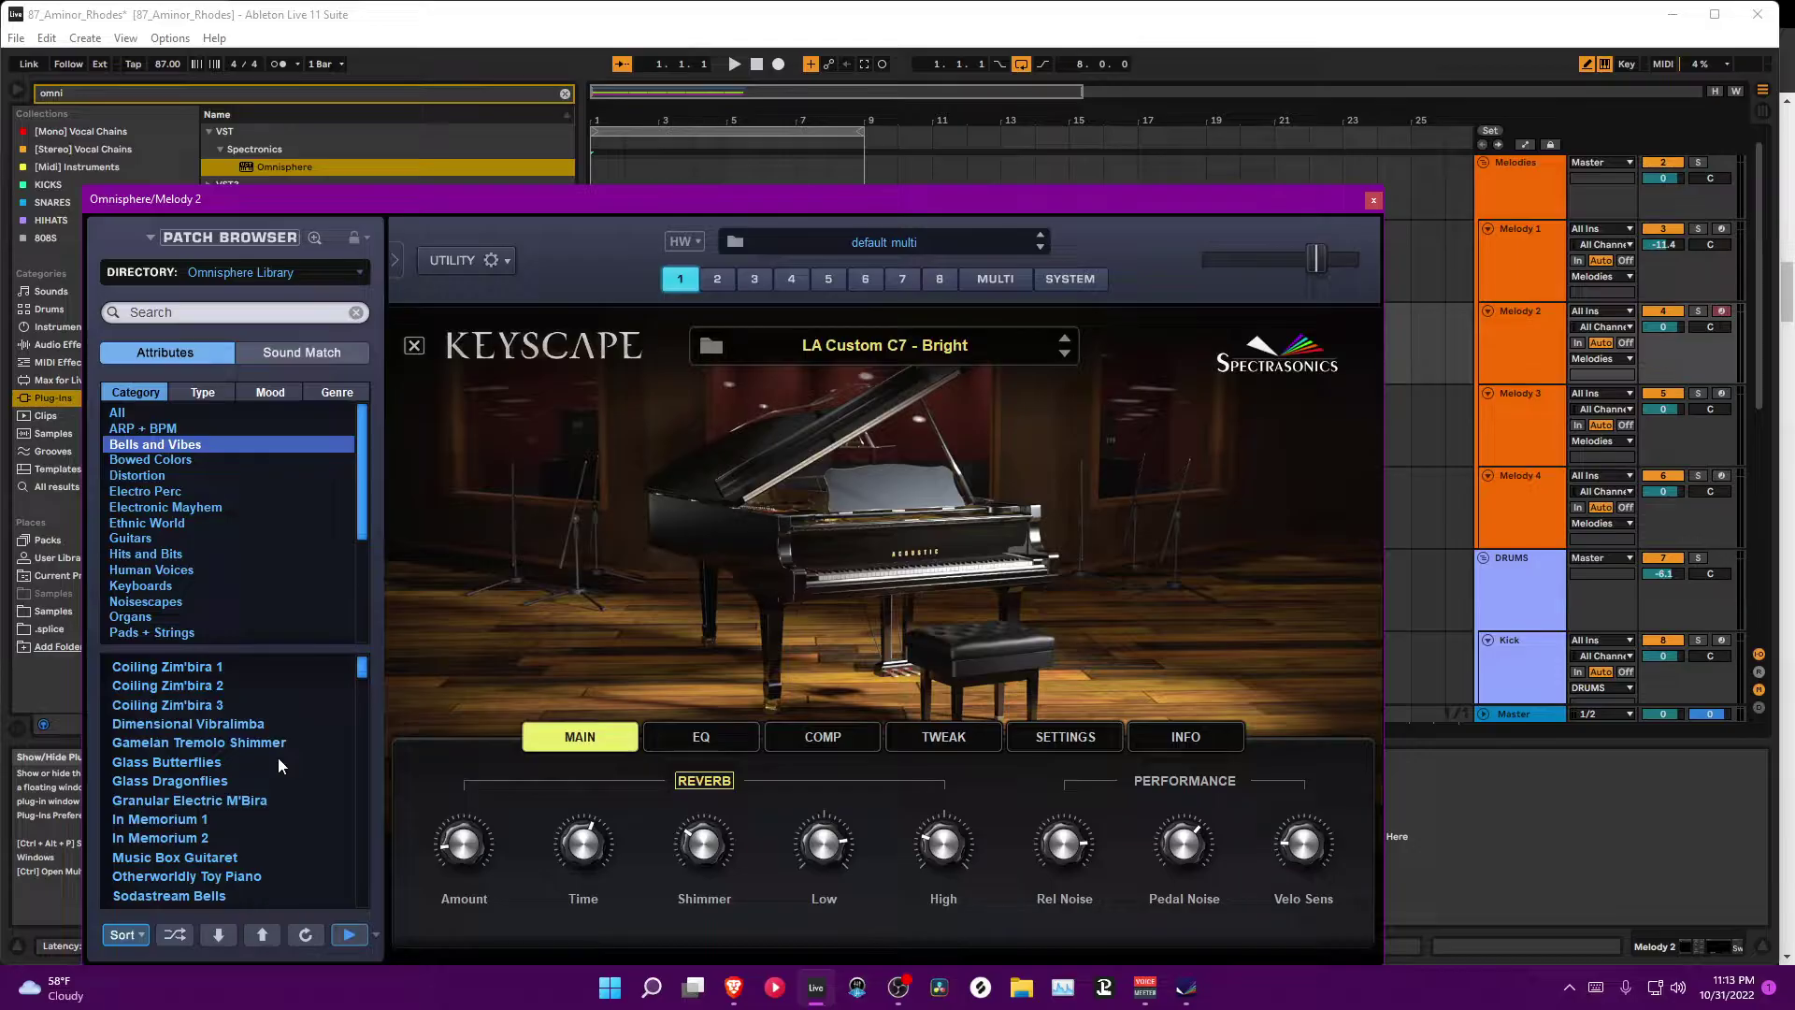
{"action": "left_click", "coordinate": [188, 779]}
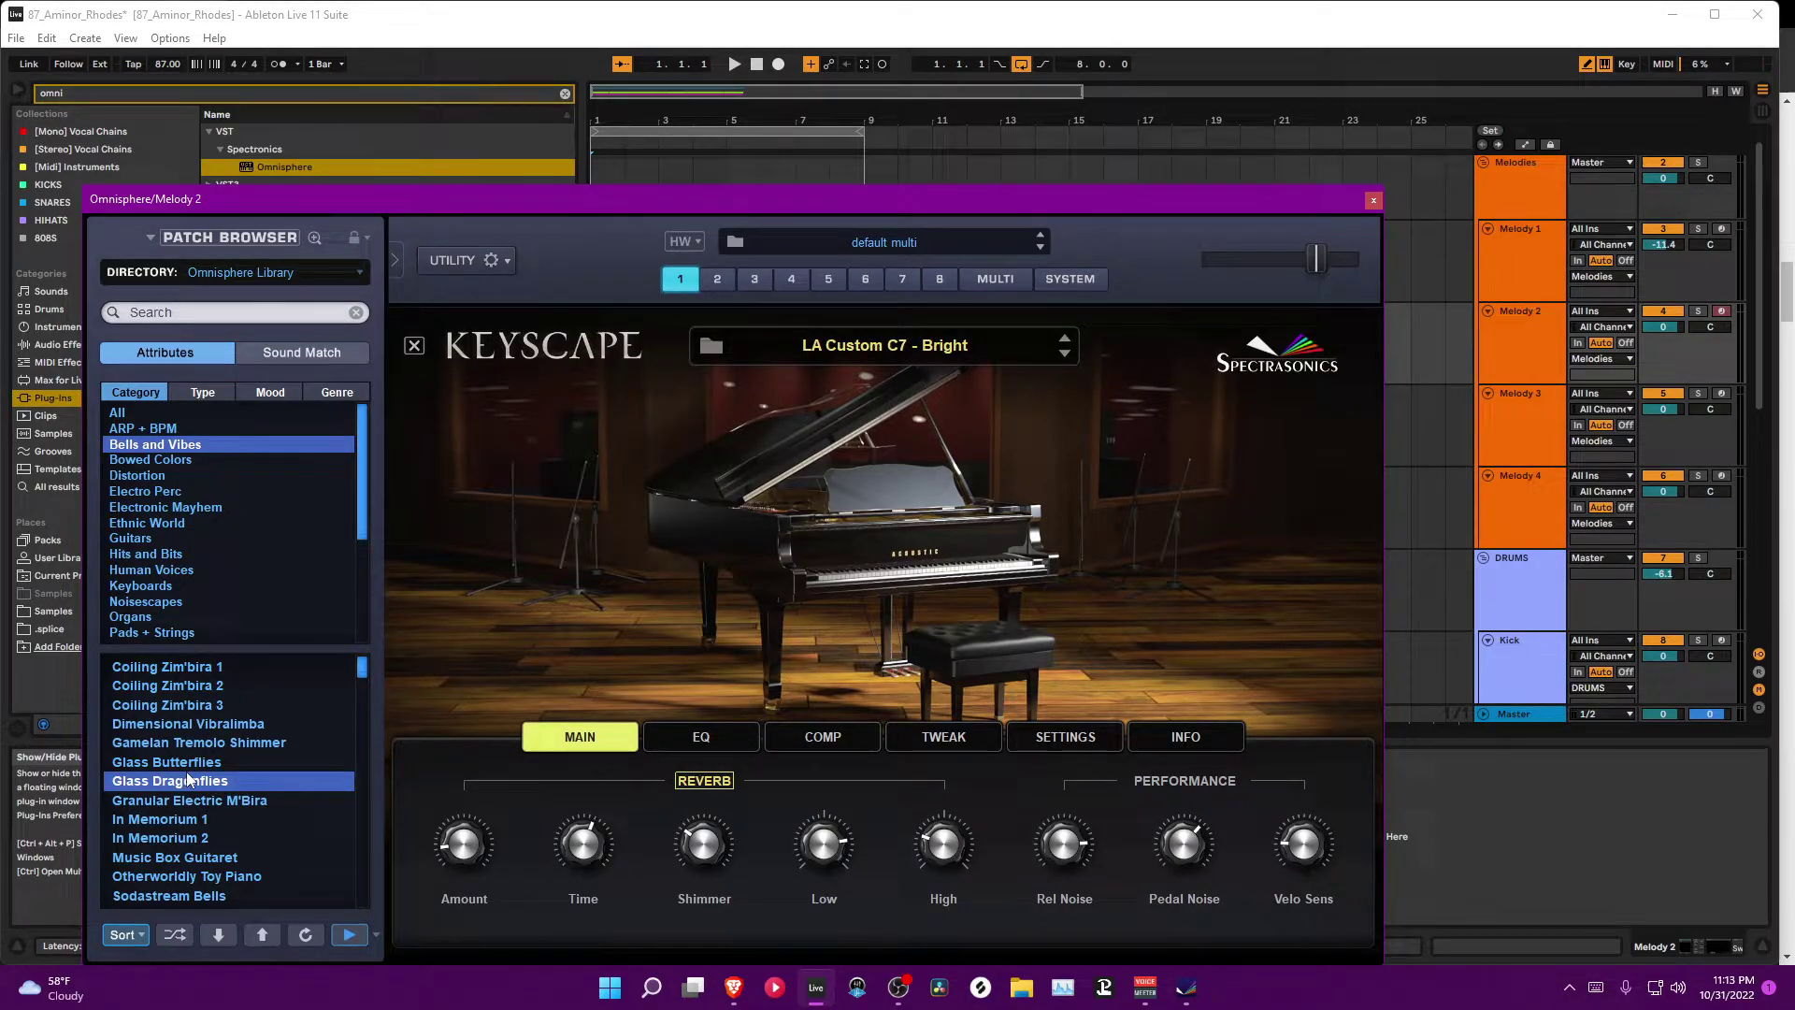
{"action": "left_click", "coordinate": [206, 687]}
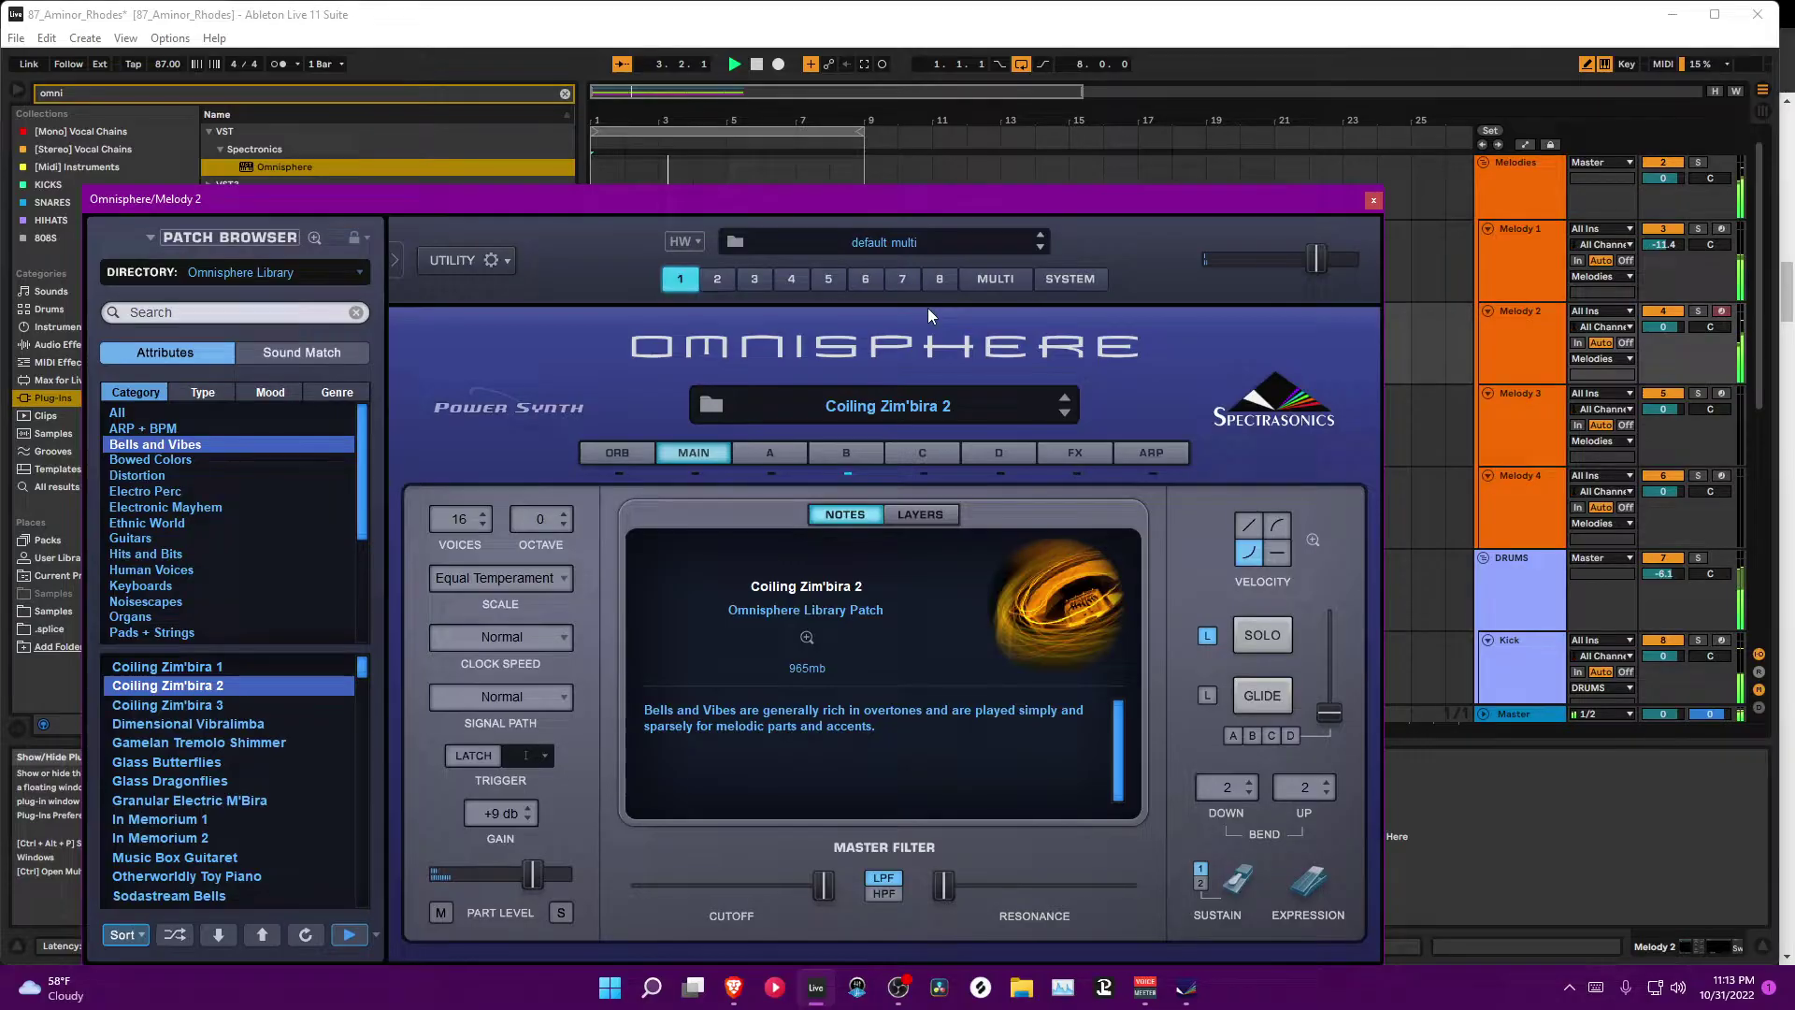
{"action": "left_click", "coordinate": [1374, 201]}
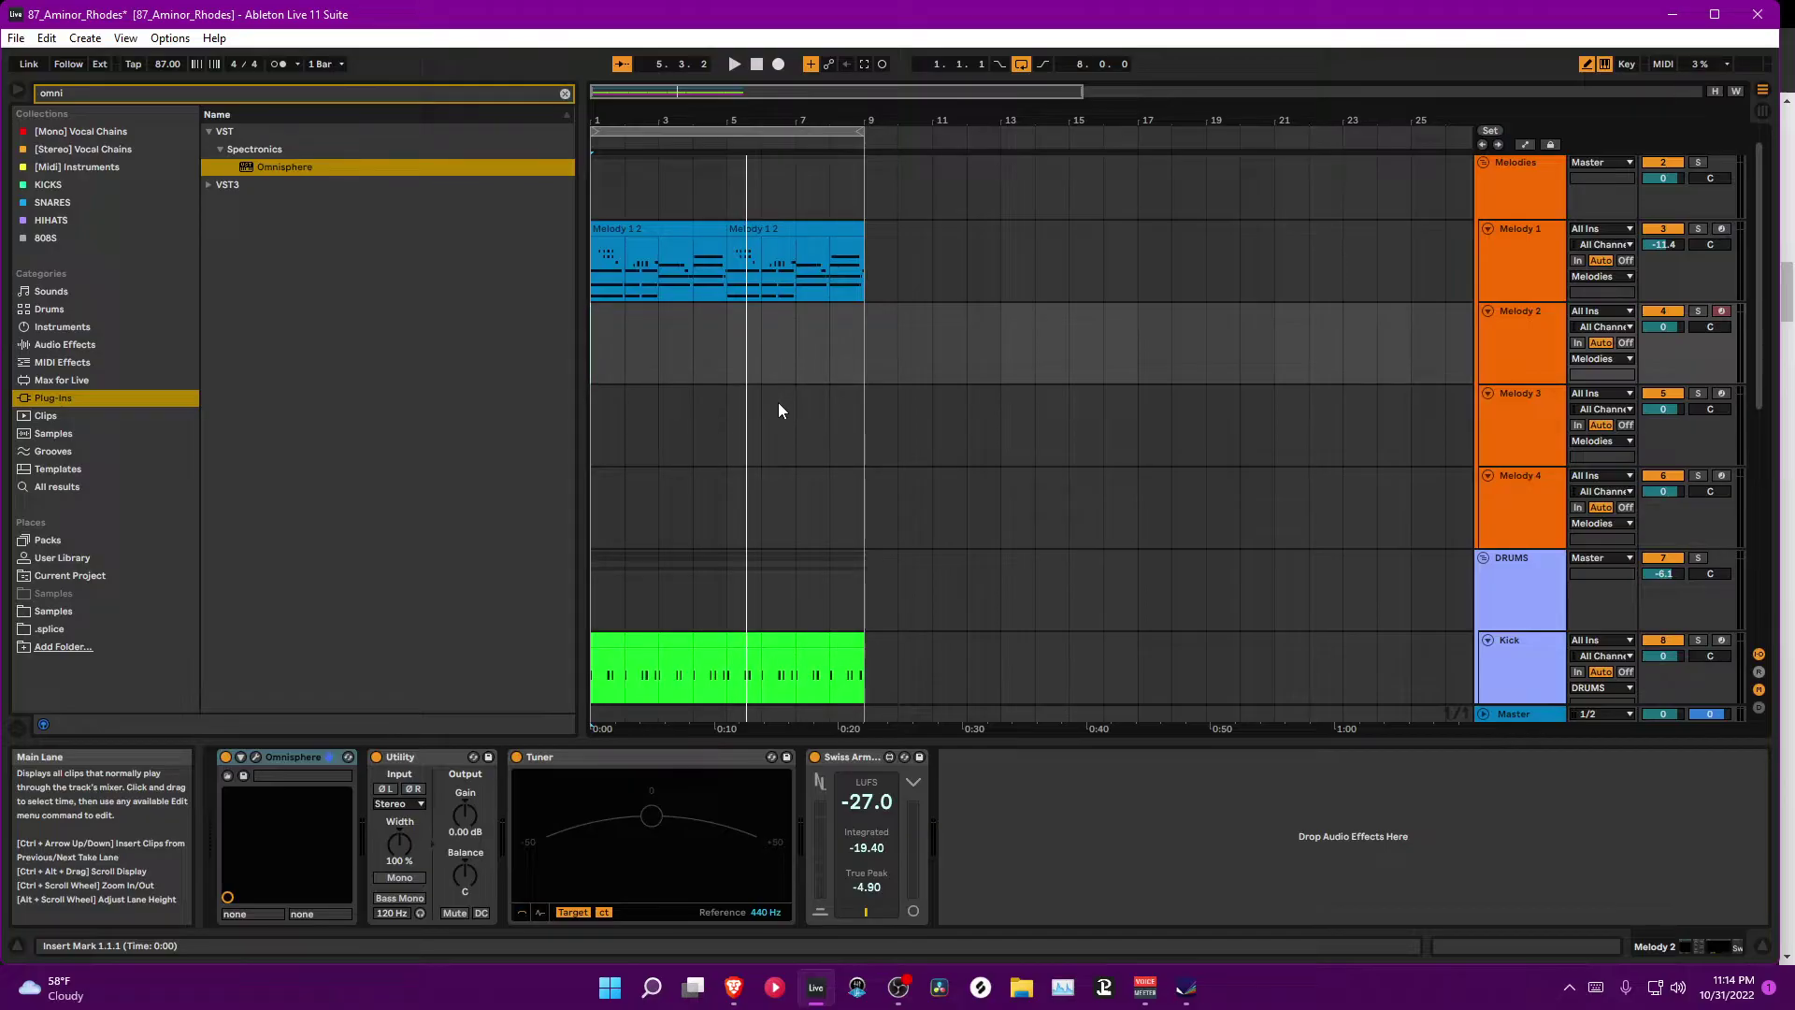
Step: Quit Live, saving the changes to the 87_Aminor_Rhodes set
{"action": "left_click", "coordinate": [1775, 15]}
{"action": "left_click", "coordinate": [817, 527]}
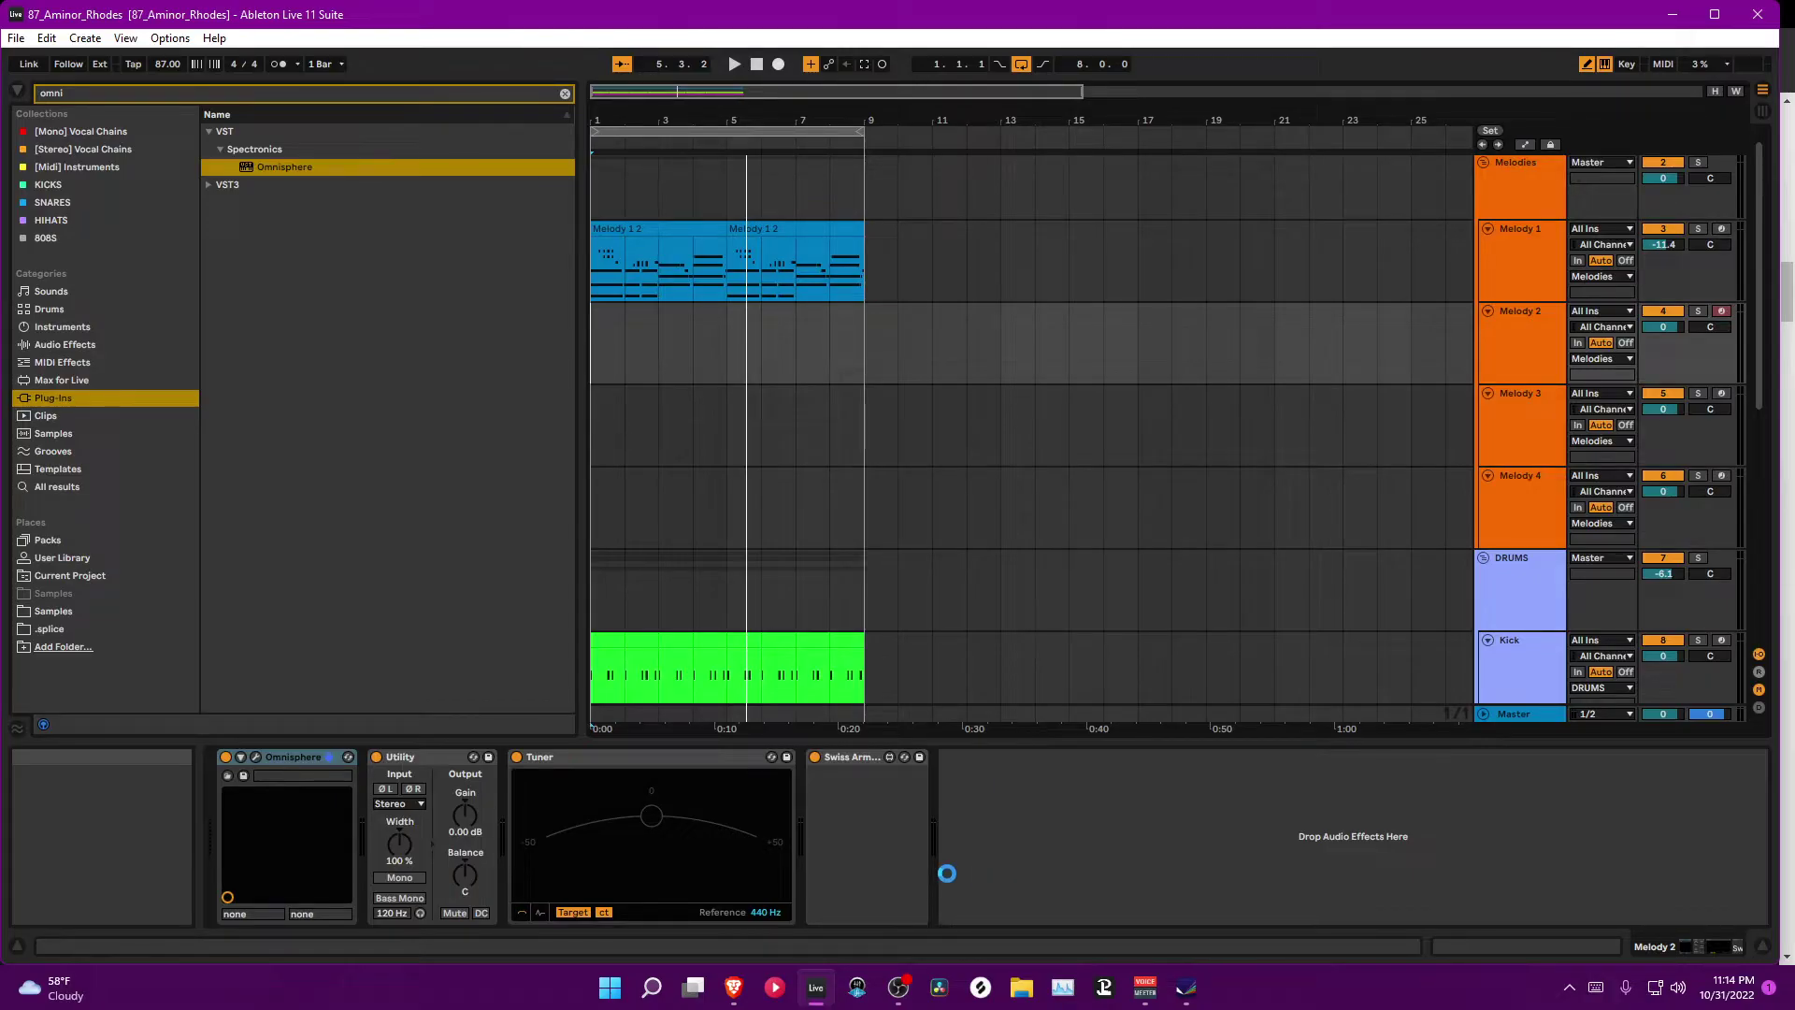
{"action": "mouse_move", "coordinate": [748, 979]}
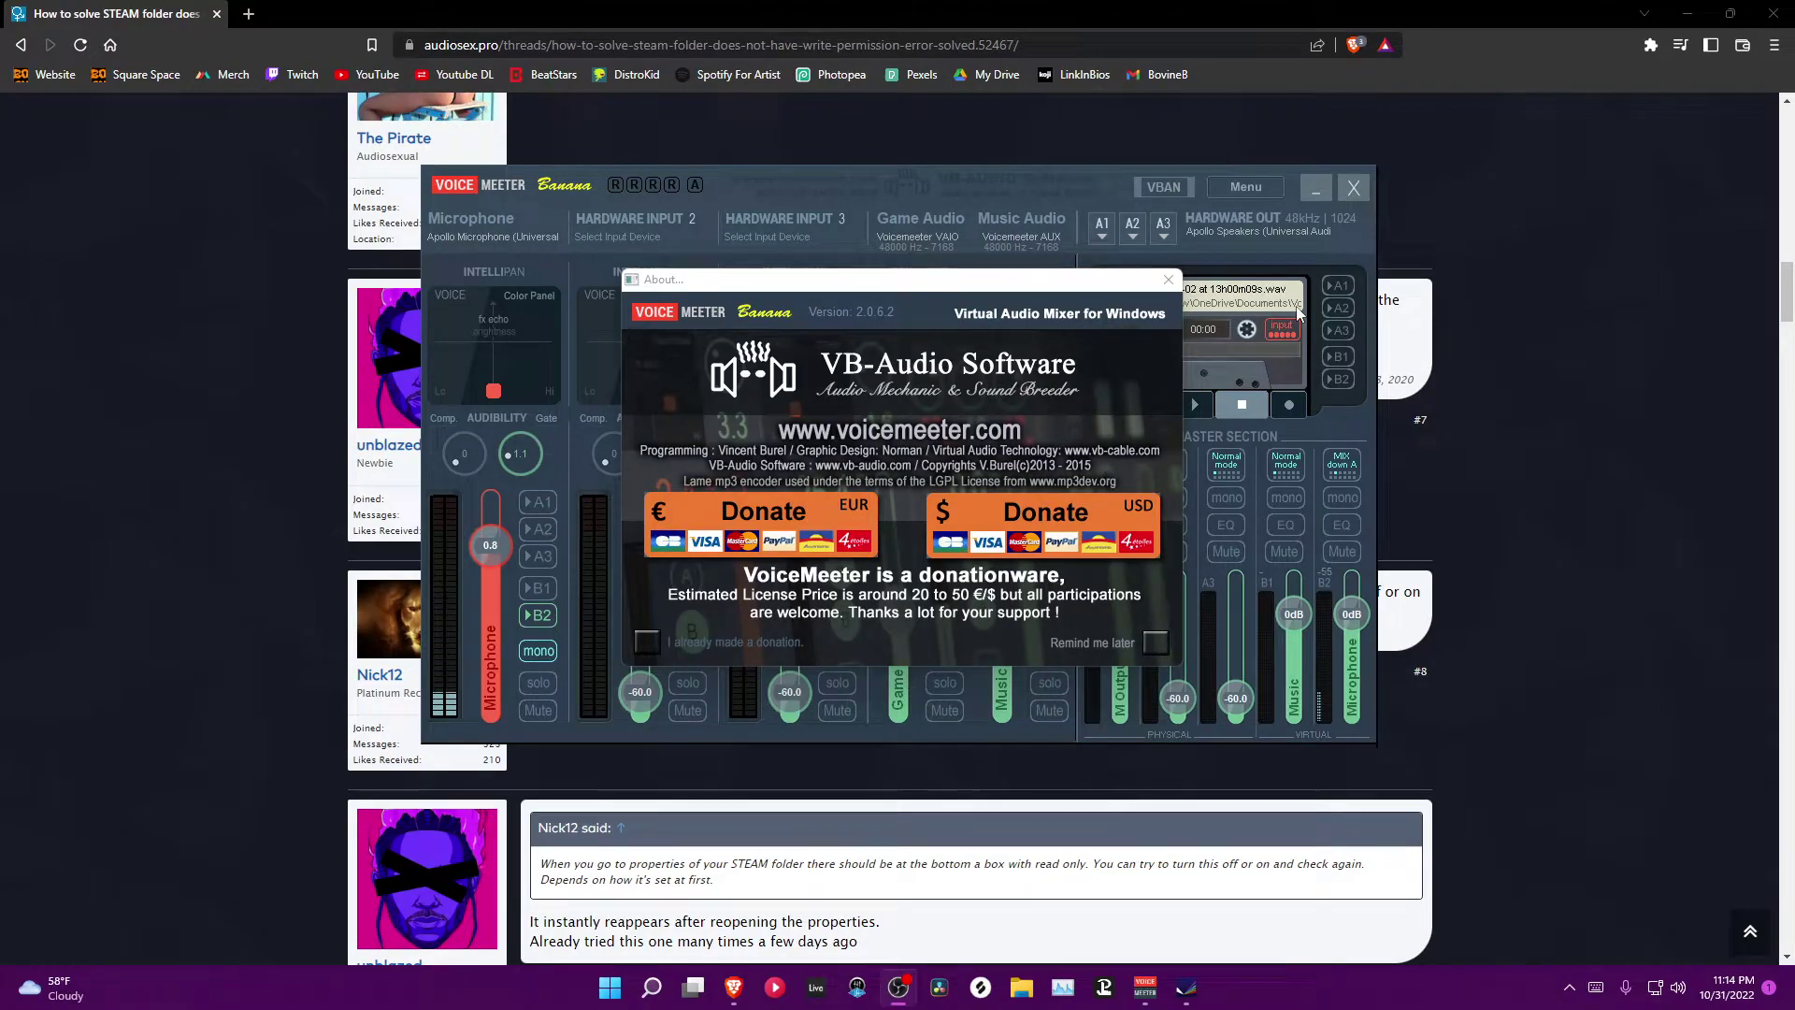
Step: Dismiss VoiceMeeter, highlight post #4's STEAM folder permissions advice, and minimize the browser
{"action": "left_click", "coordinate": [1168, 280]}
{"action": "left_click", "coordinate": [1315, 188]}
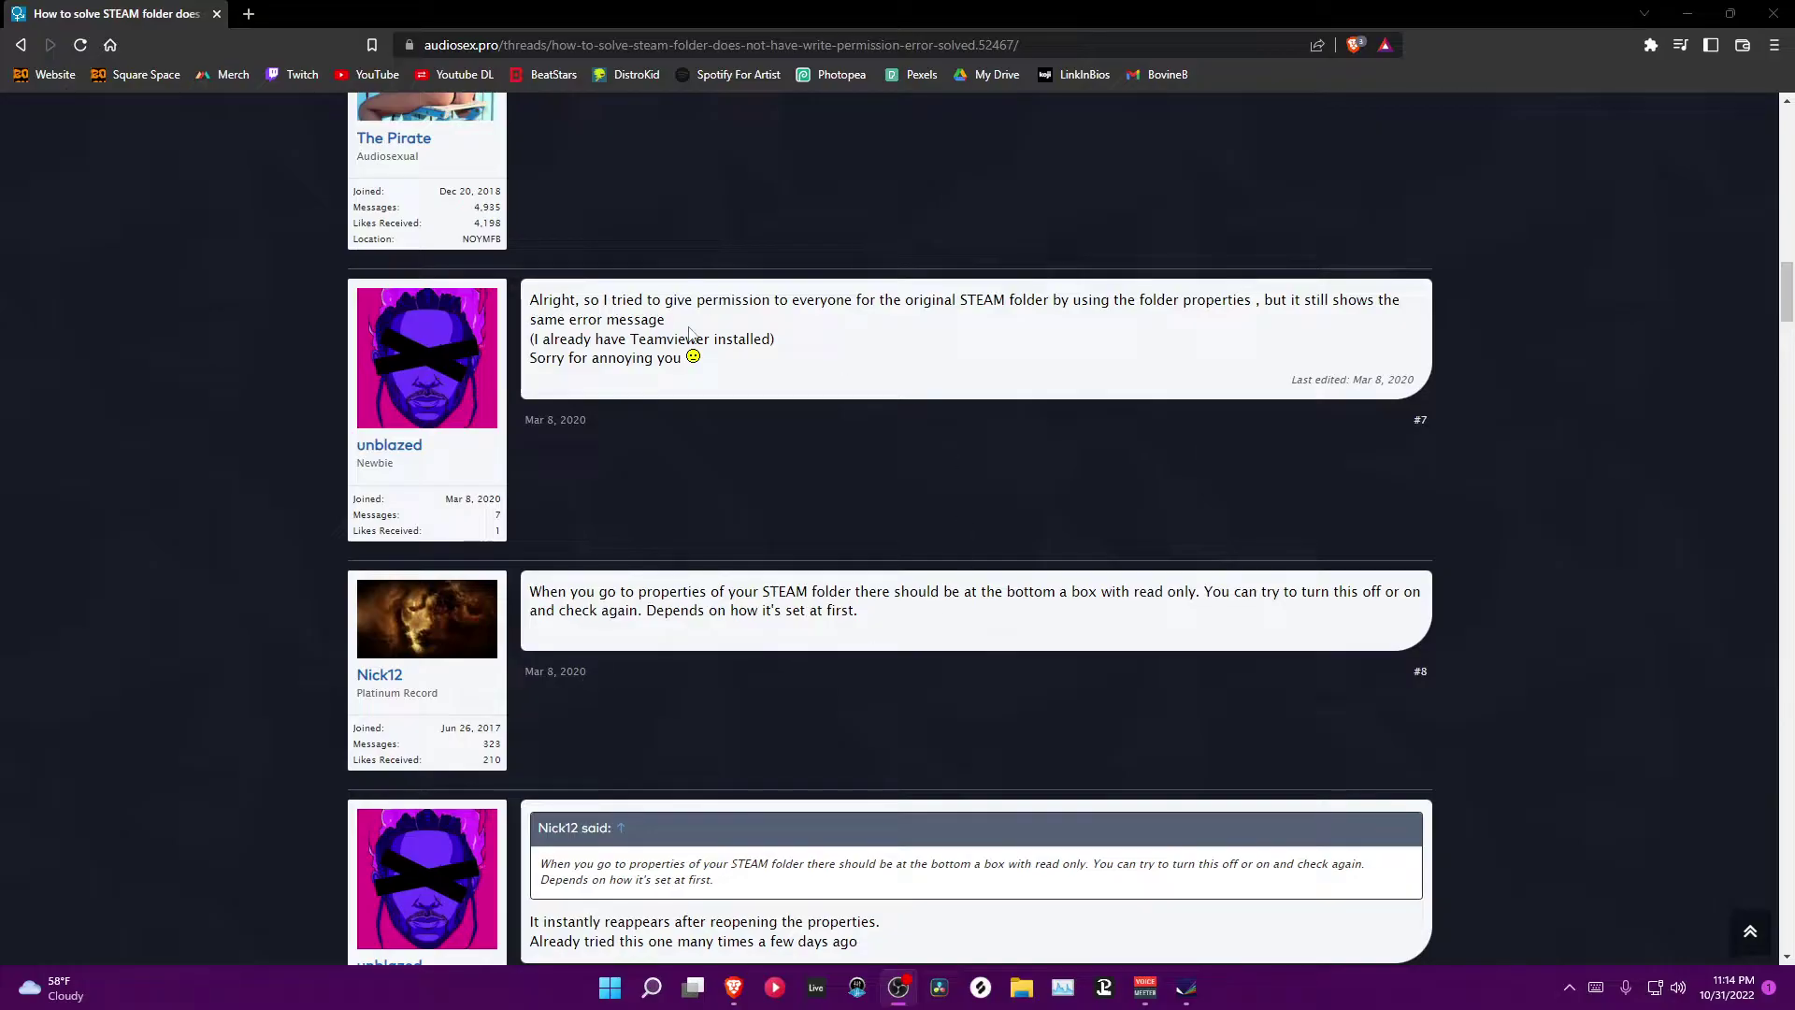
{"action": "scroll", "coordinate": [561, 467], "scroll_direction": "up", "scroll_amount": 5}
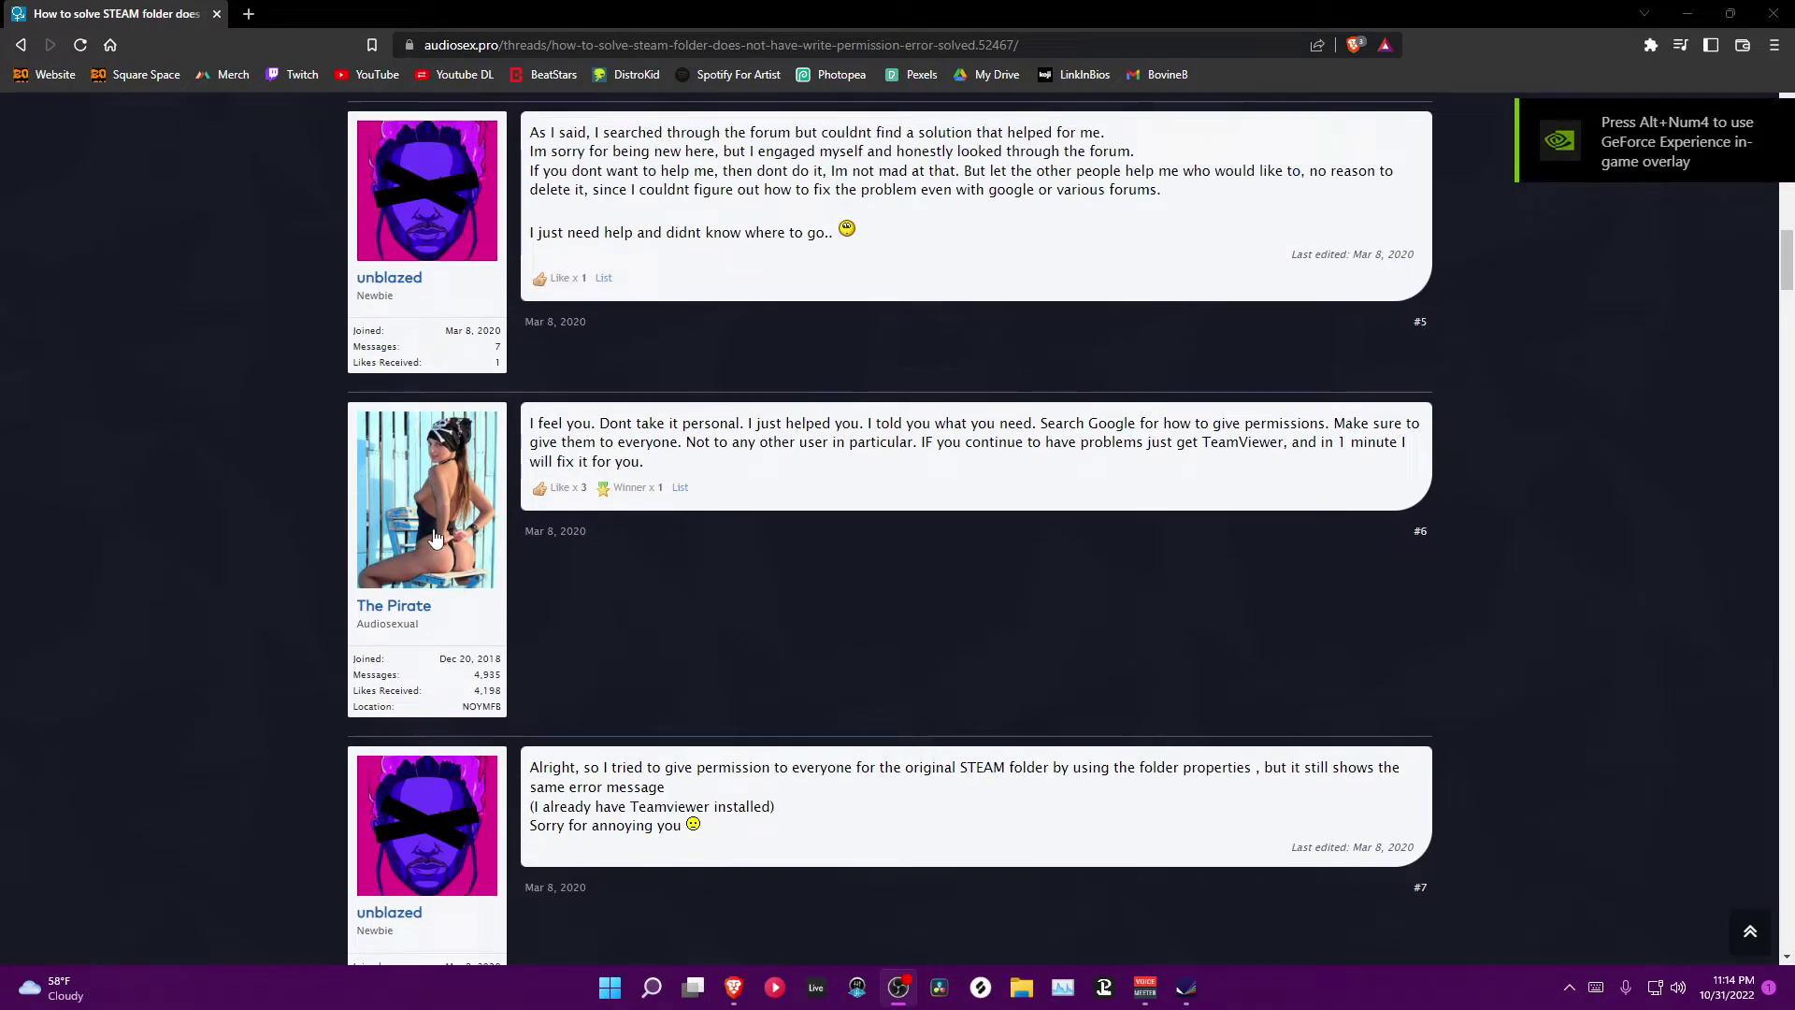
{"action": "scroll", "coordinate": [486, 522], "scroll_direction": "up", "scroll_amount": 4}
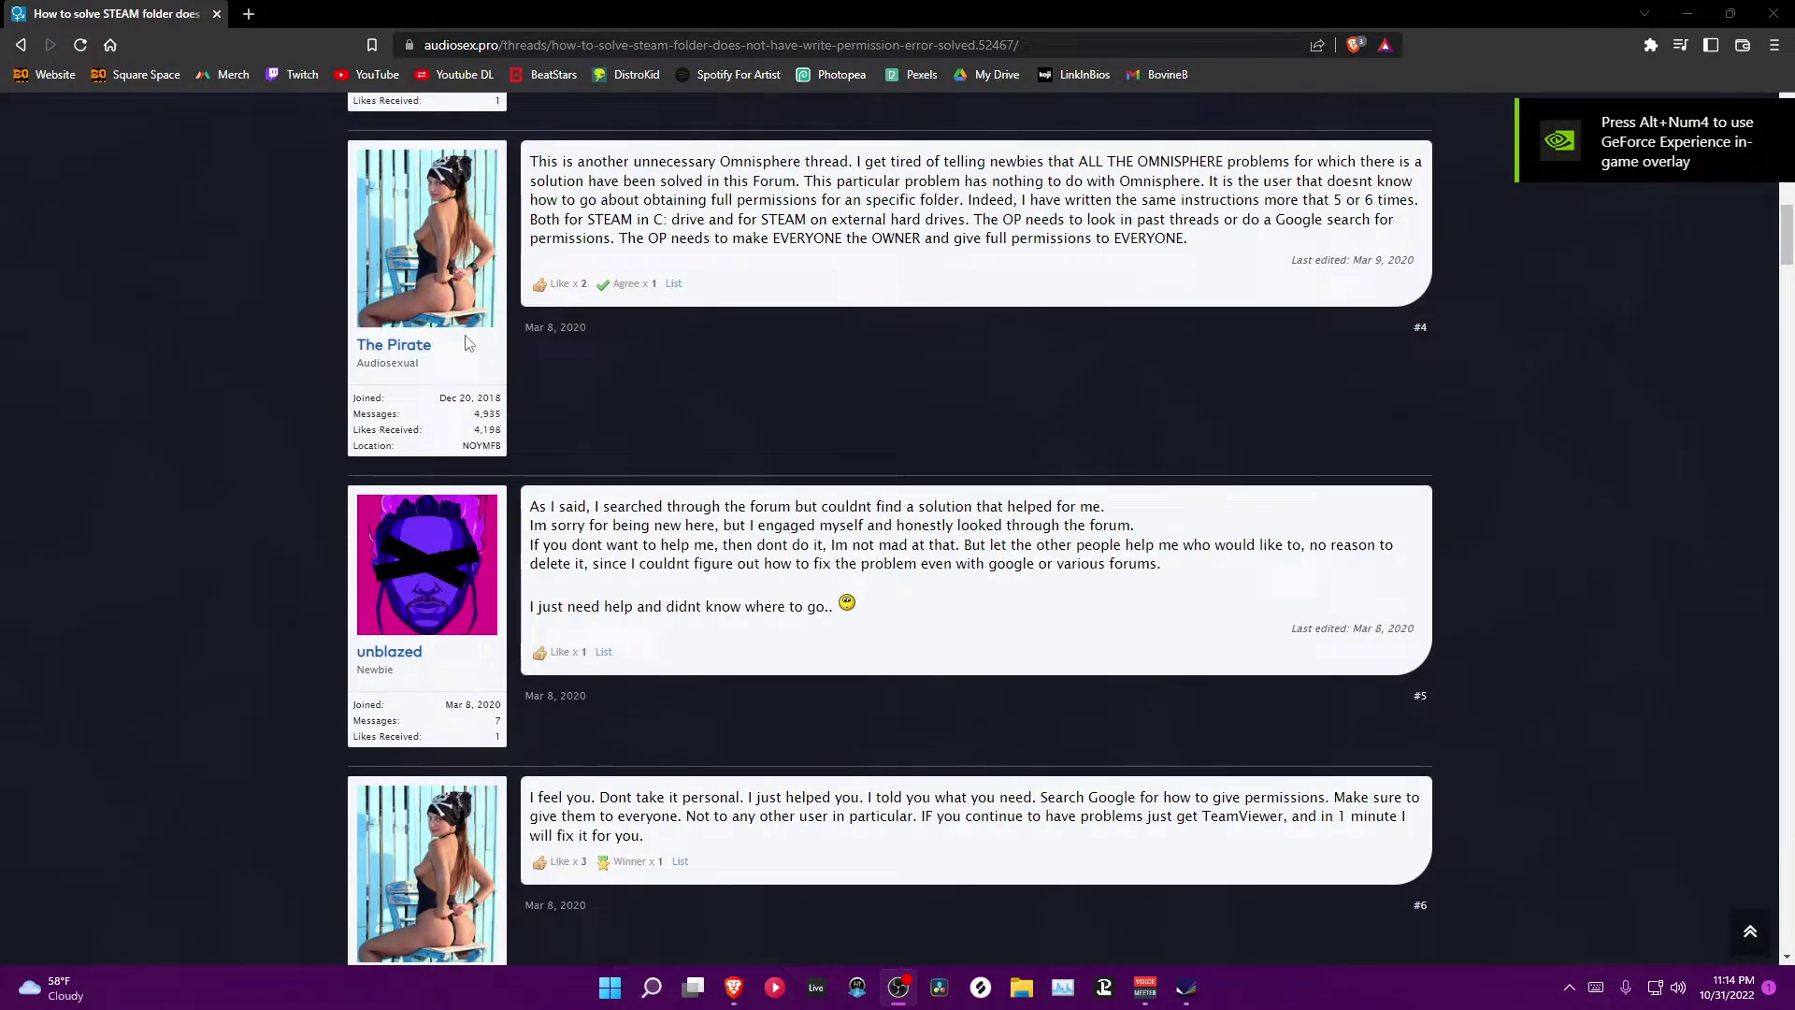
{"action": "scroll", "coordinate": [569, 229], "scroll_direction": "up", "scroll_amount": 2}
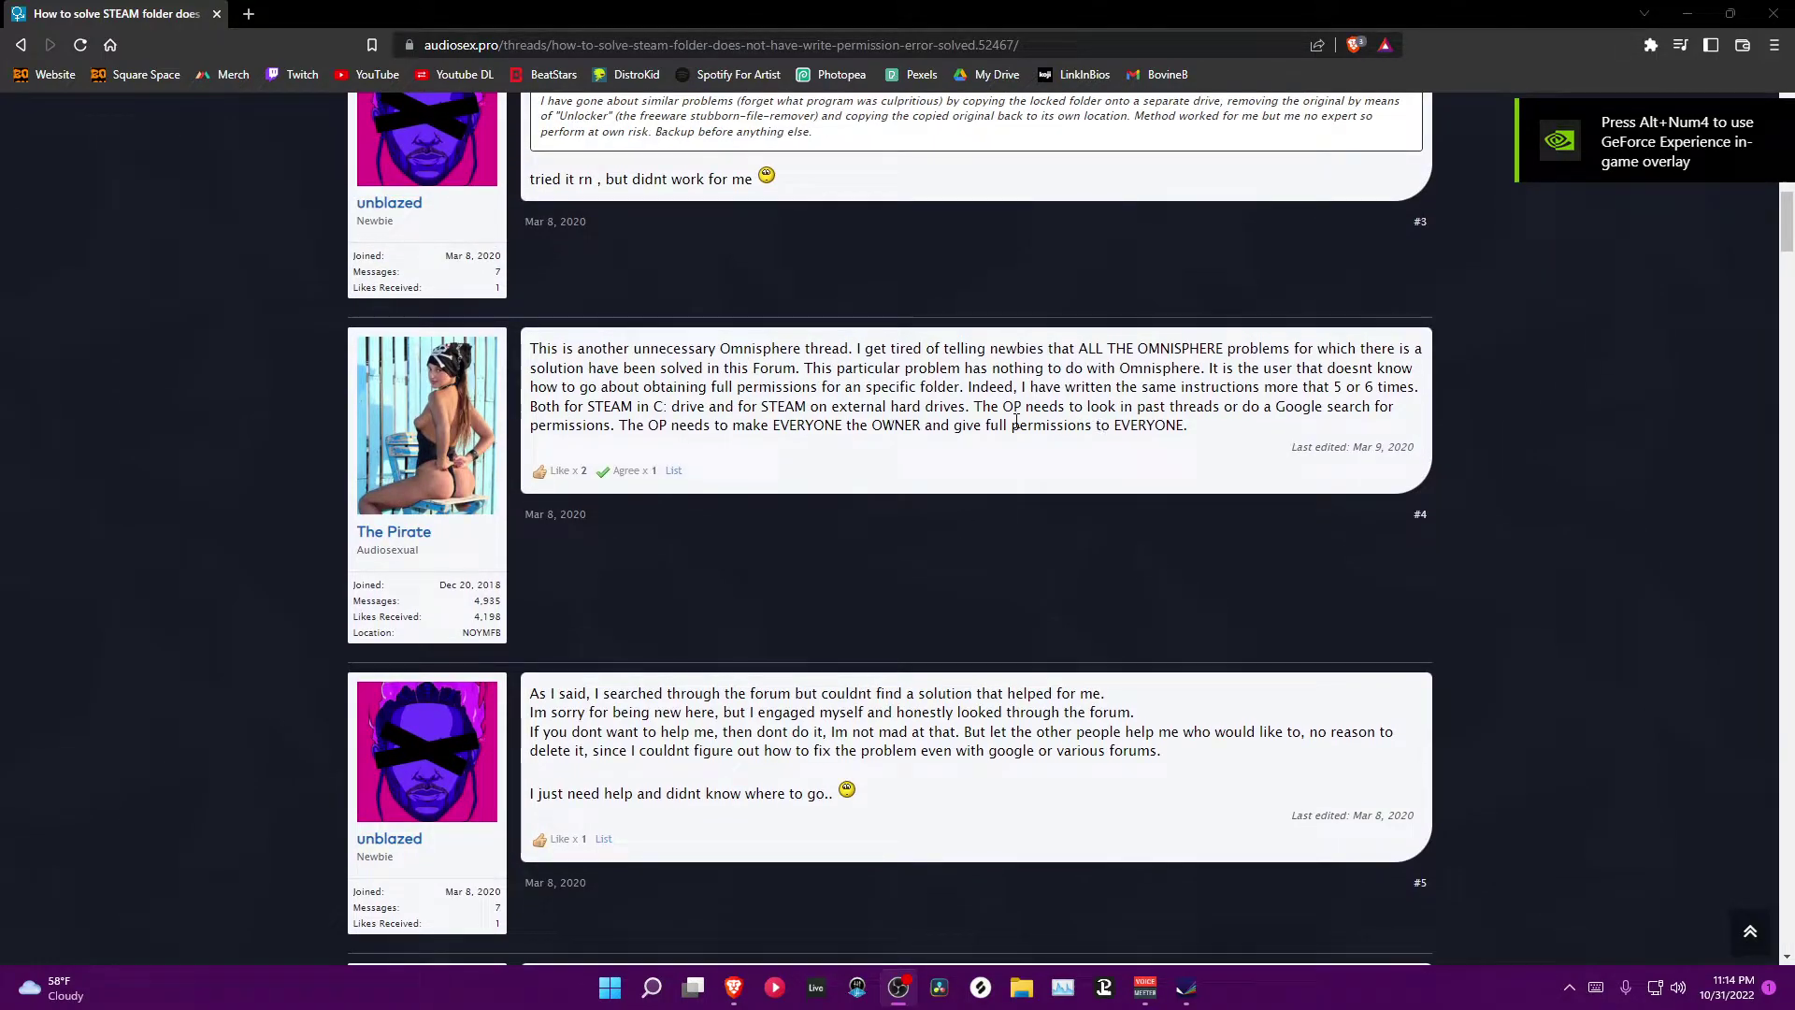
{"action": "left_click_drag", "start_coordinate": [1037, 386], "coordinate": [969, 407]}
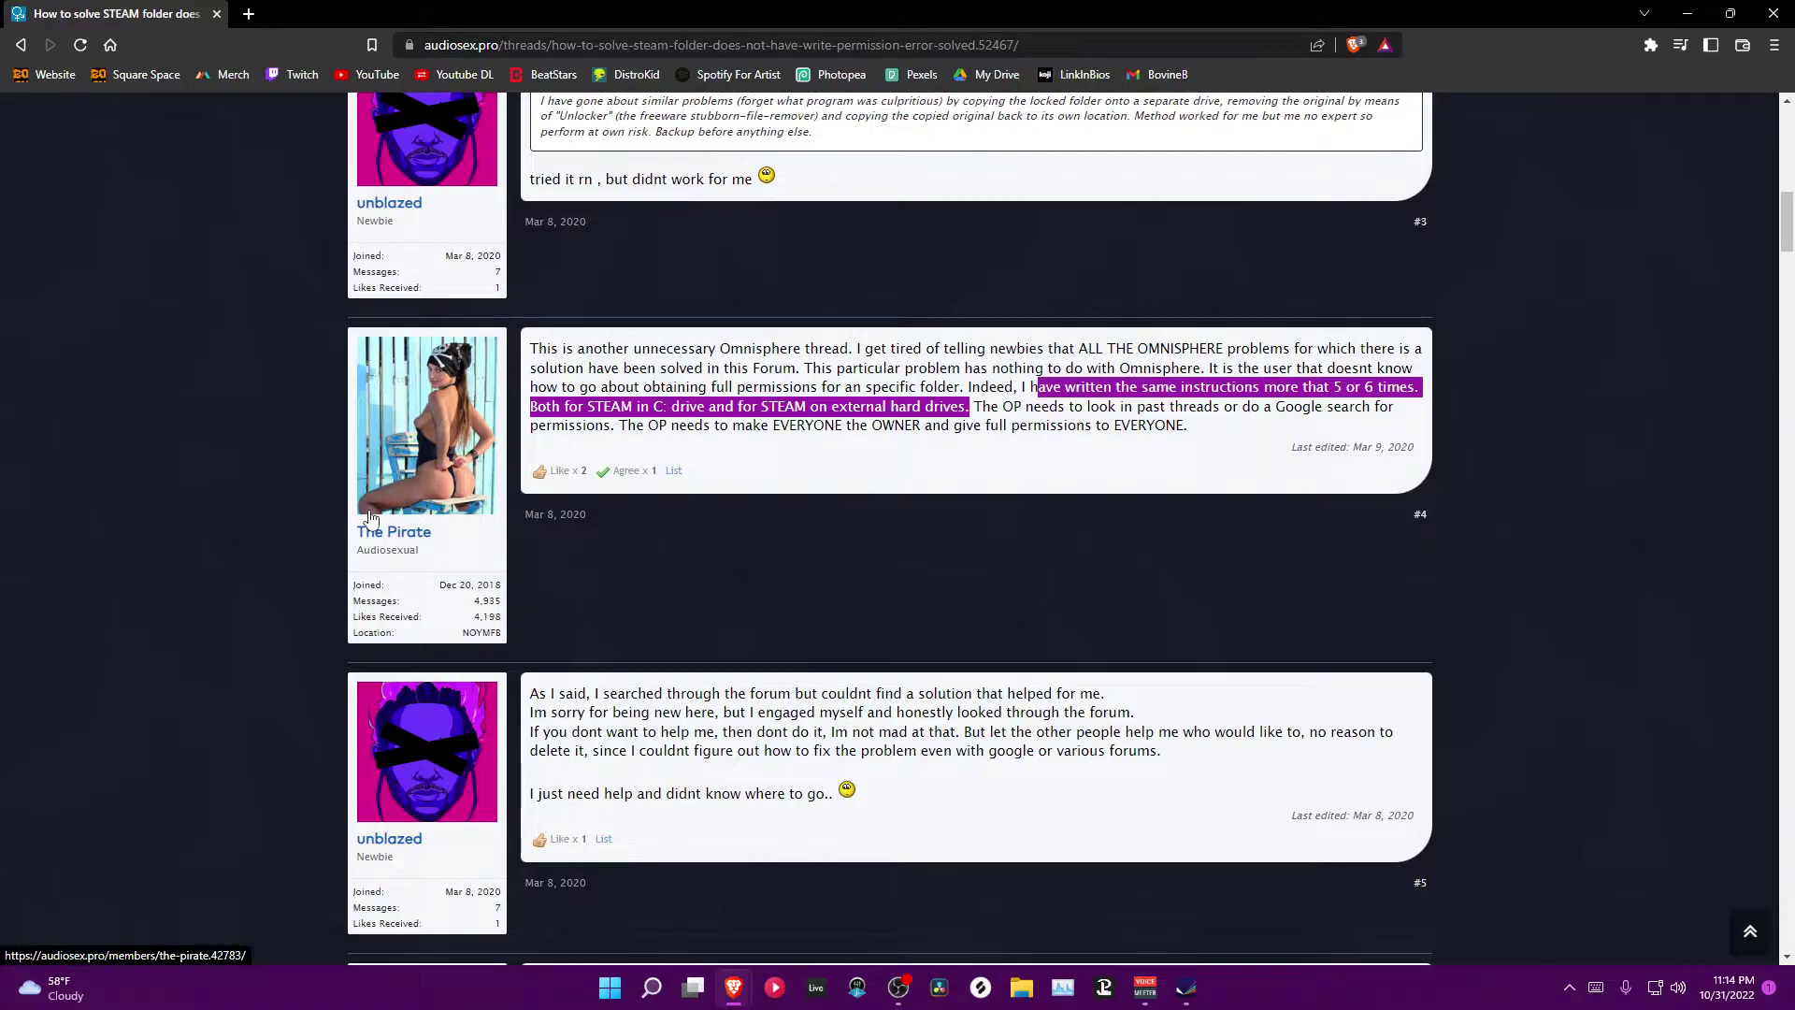
{"action": "left_click", "coordinate": [1688, 14]}
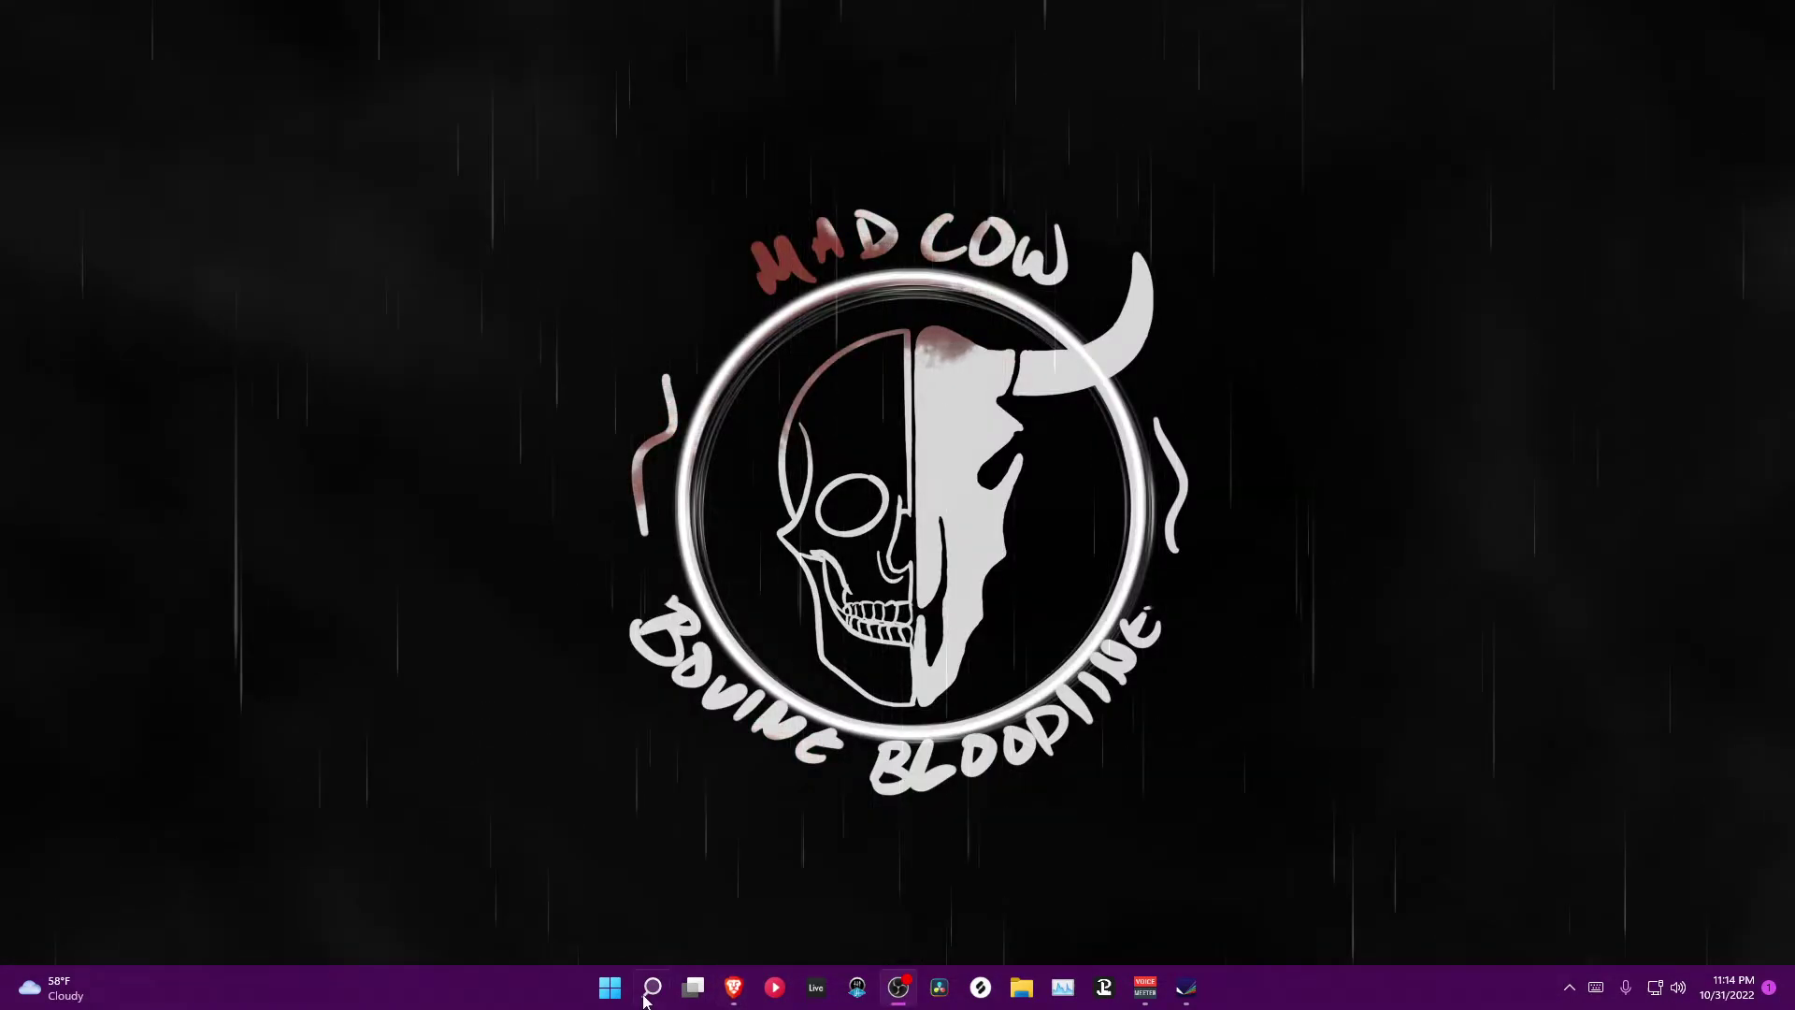
Step: Launch Live and open 87_Aminor_Rhodes.als from the recent sets list
{"action": "left_click_drag", "start_coordinate": [857, 987], "coordinate": [827, 989]}
{"action": "left_click", "coordinate": [827, 989]}
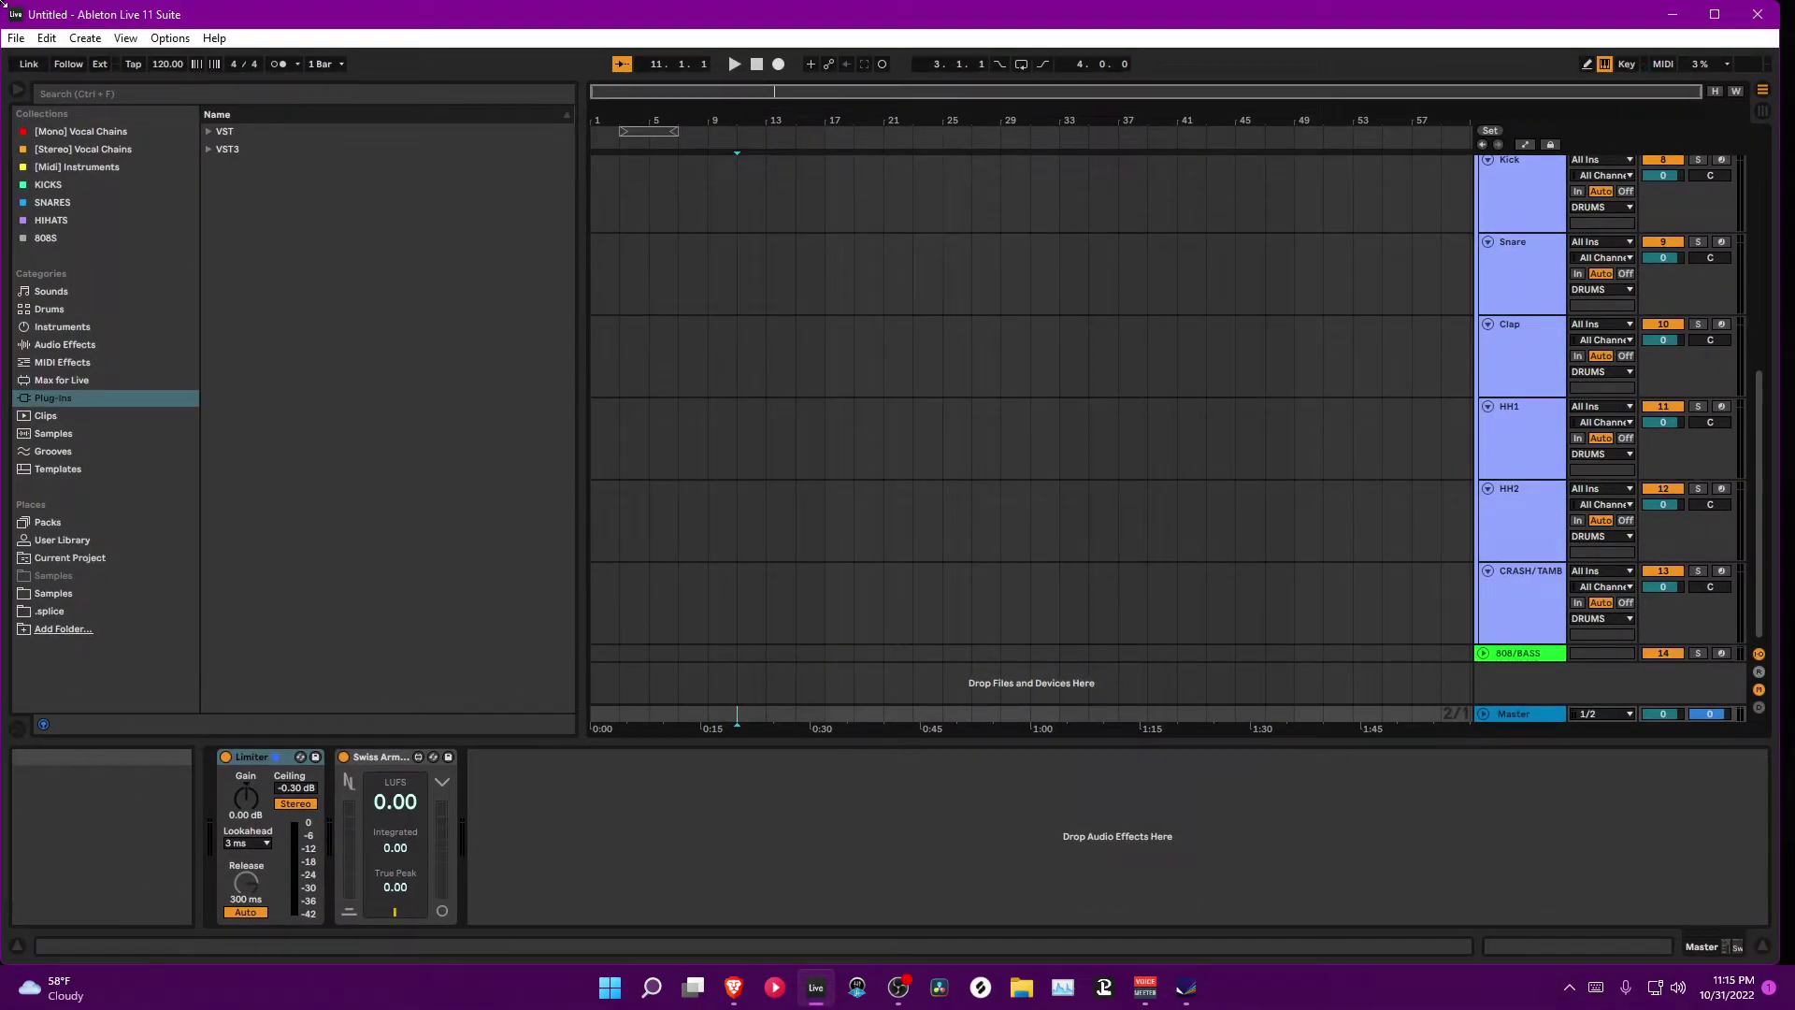
{"action": "left_click", "coordinate": [17, 39]}
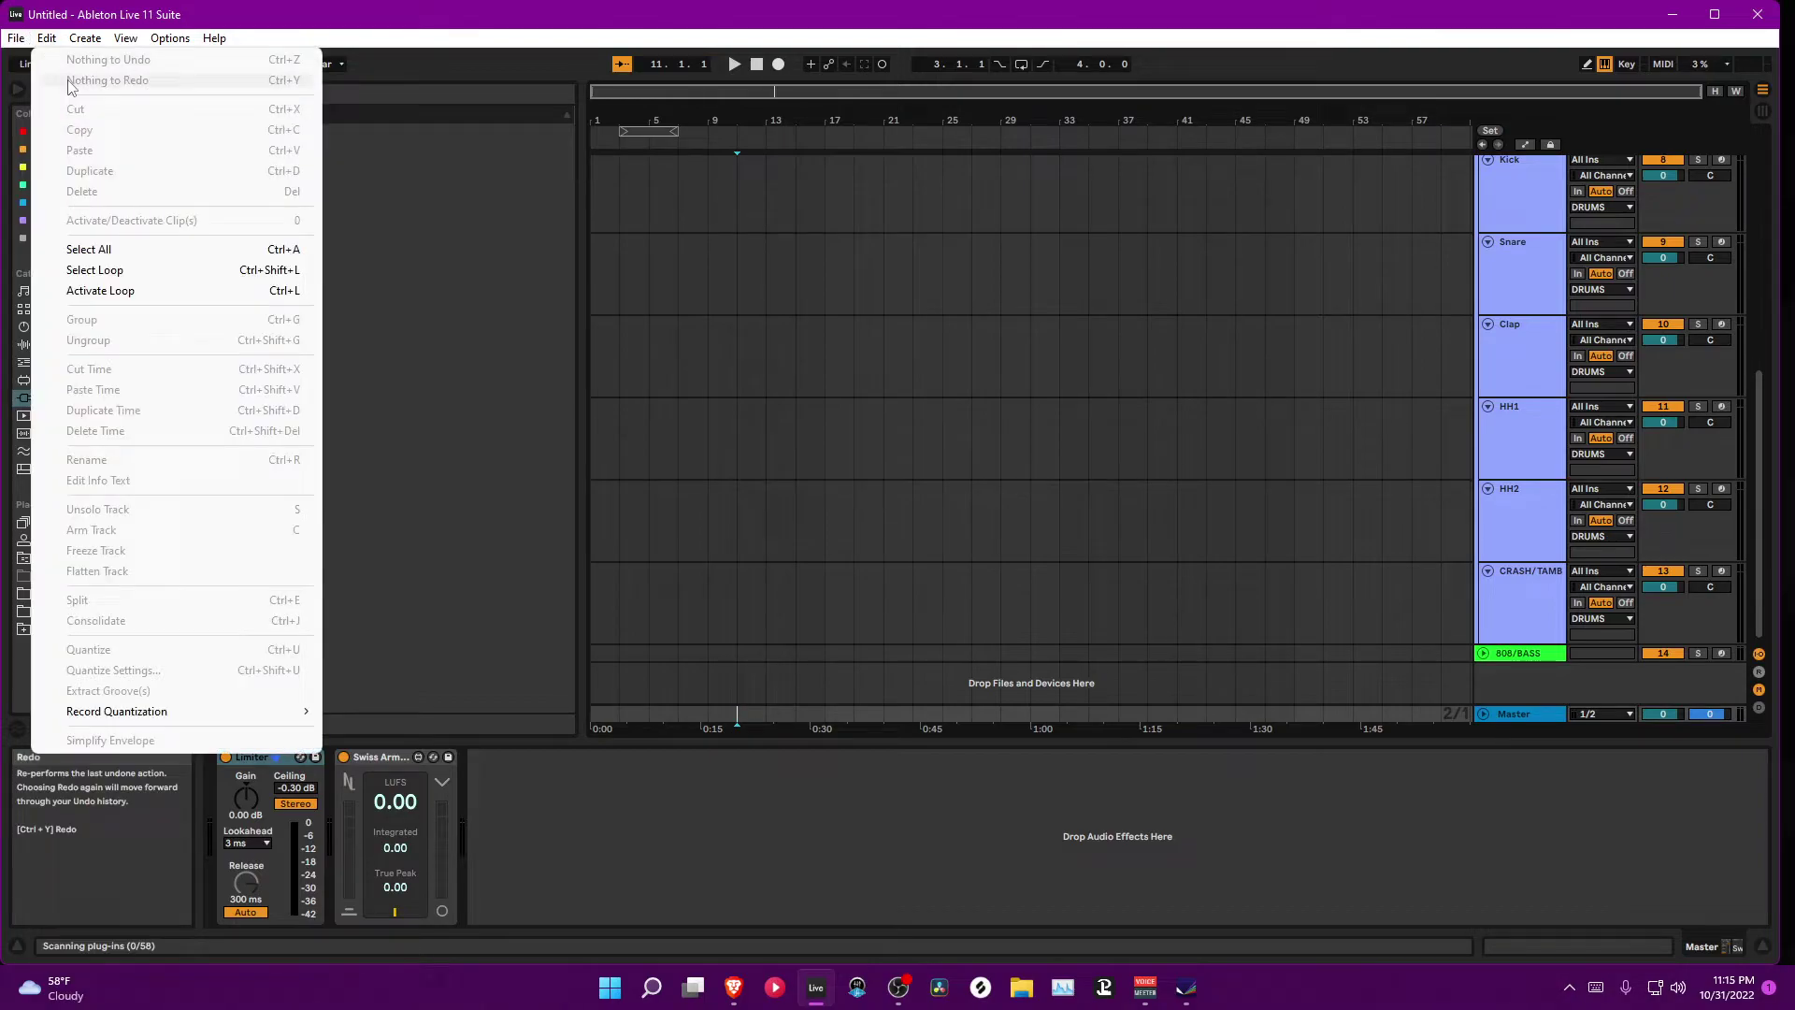
{"action": "mouse_move", "coordinate": [112, 100]}
{"action": "left_click", "coordinate": [425, 100]}
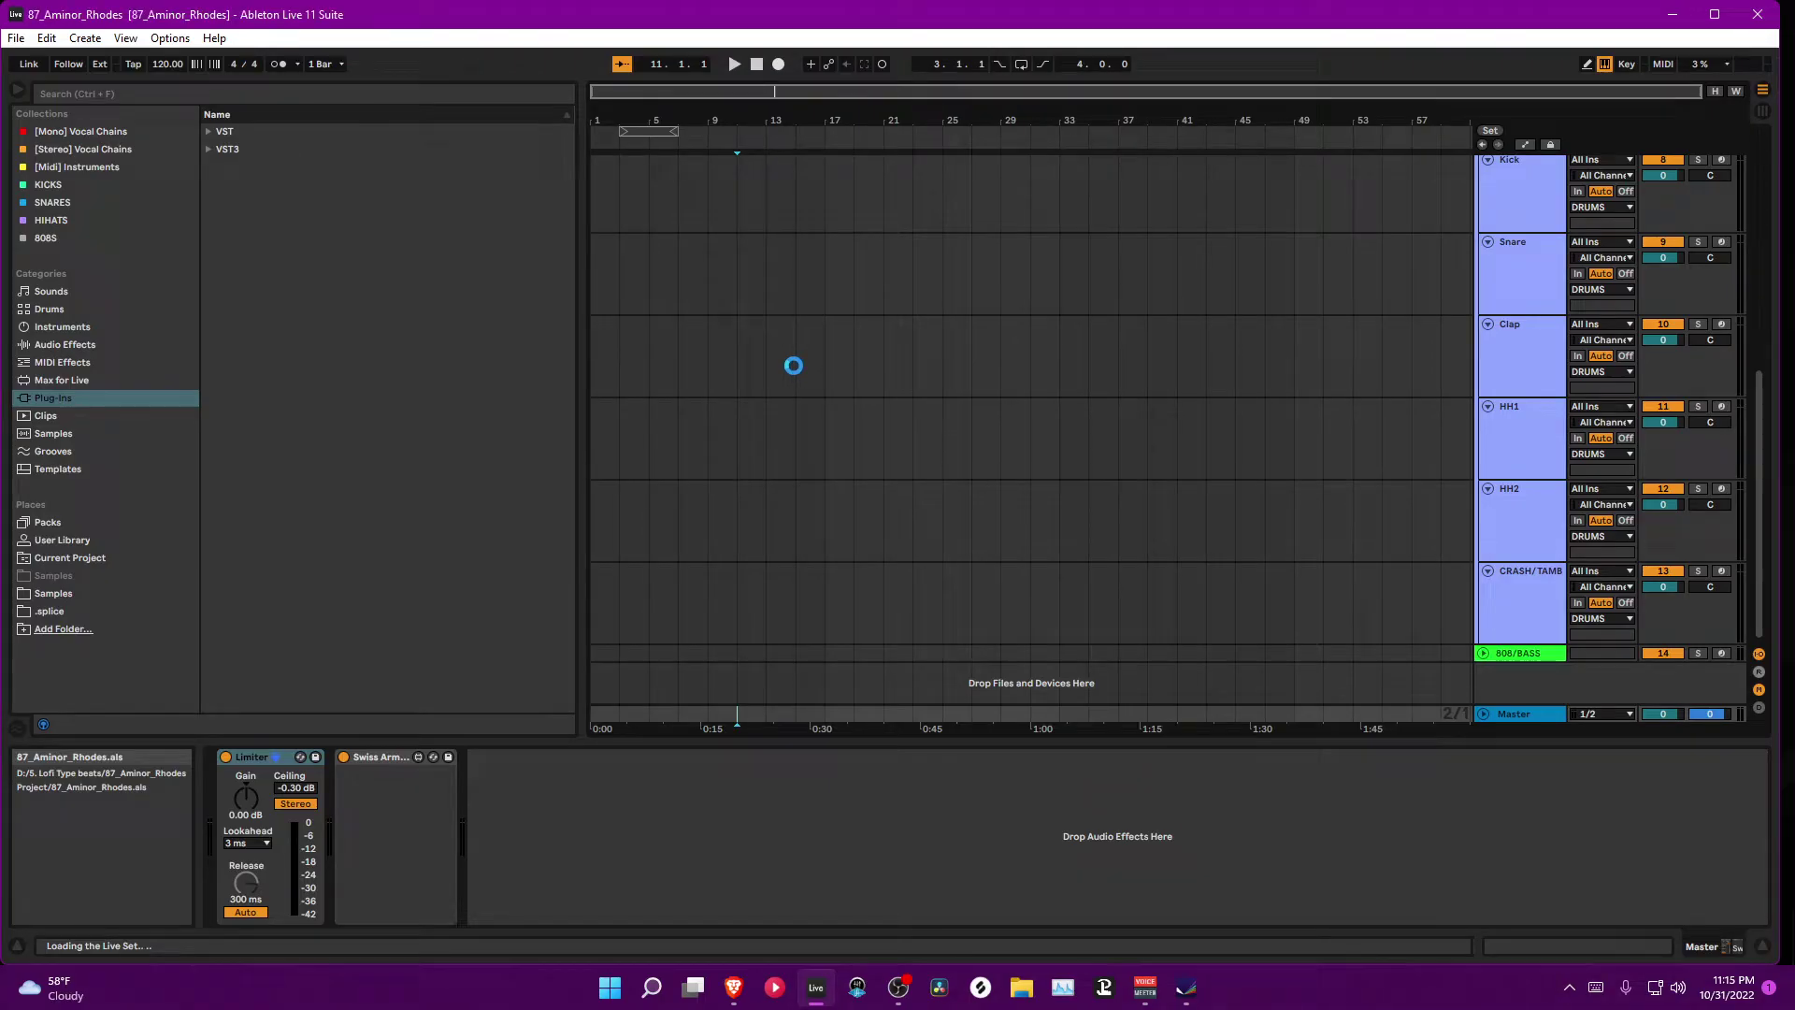
Step: Start playback and load the Rhodes - LA Custom Warm patch into Keyscape on Melody 1
{"action": "left_click", "coordinate": [617, 257]}
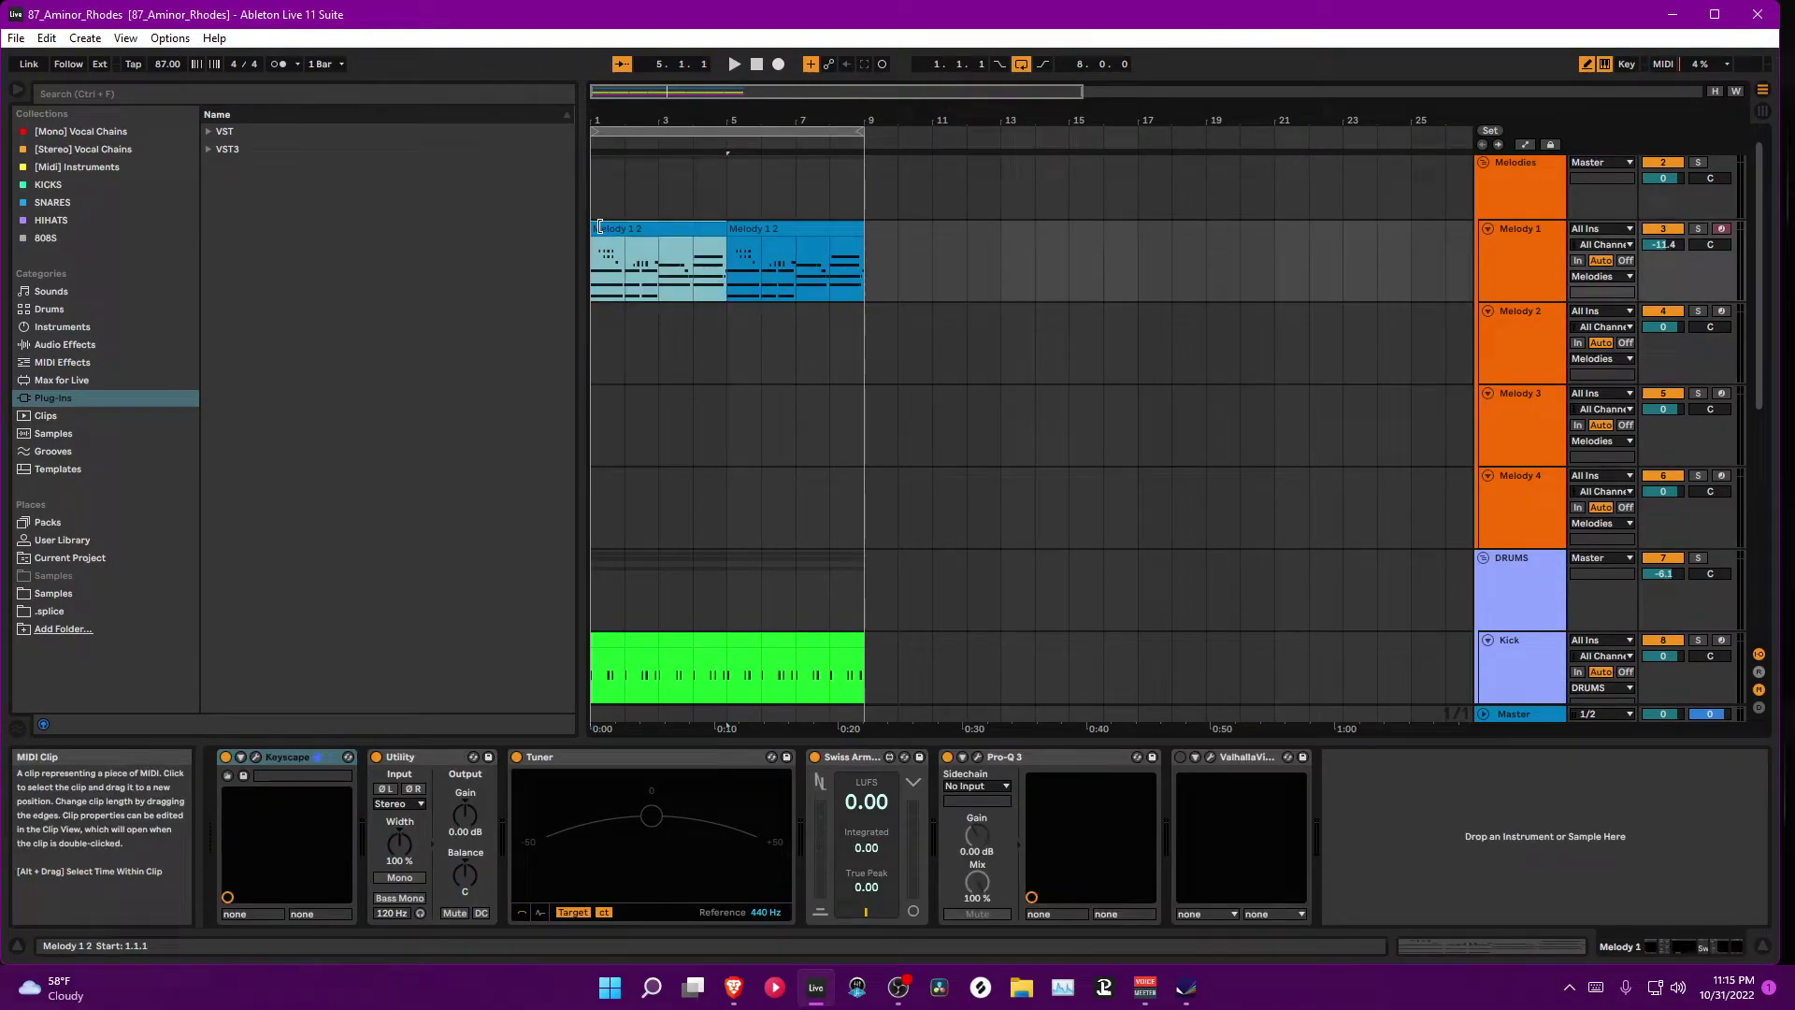
{"action": "left_click", "coordinate": [734, 63]}
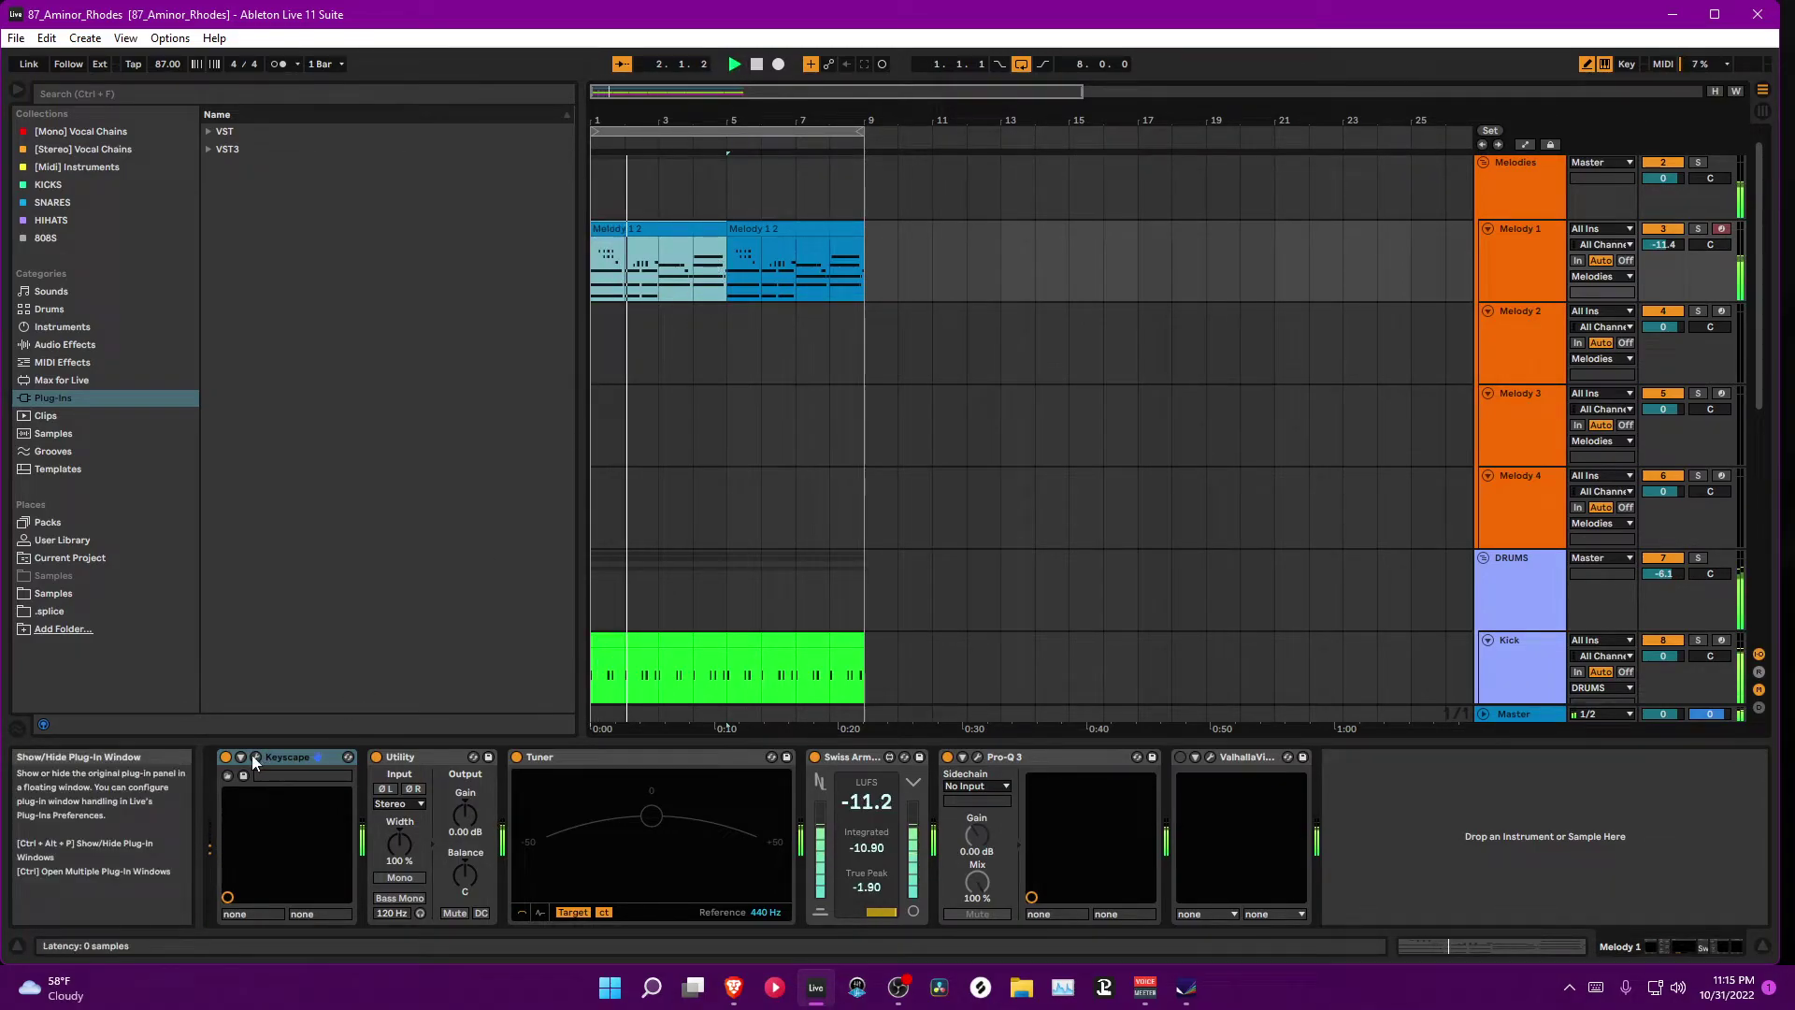
{"action": "key", "text": "ctrl+alt+p"}
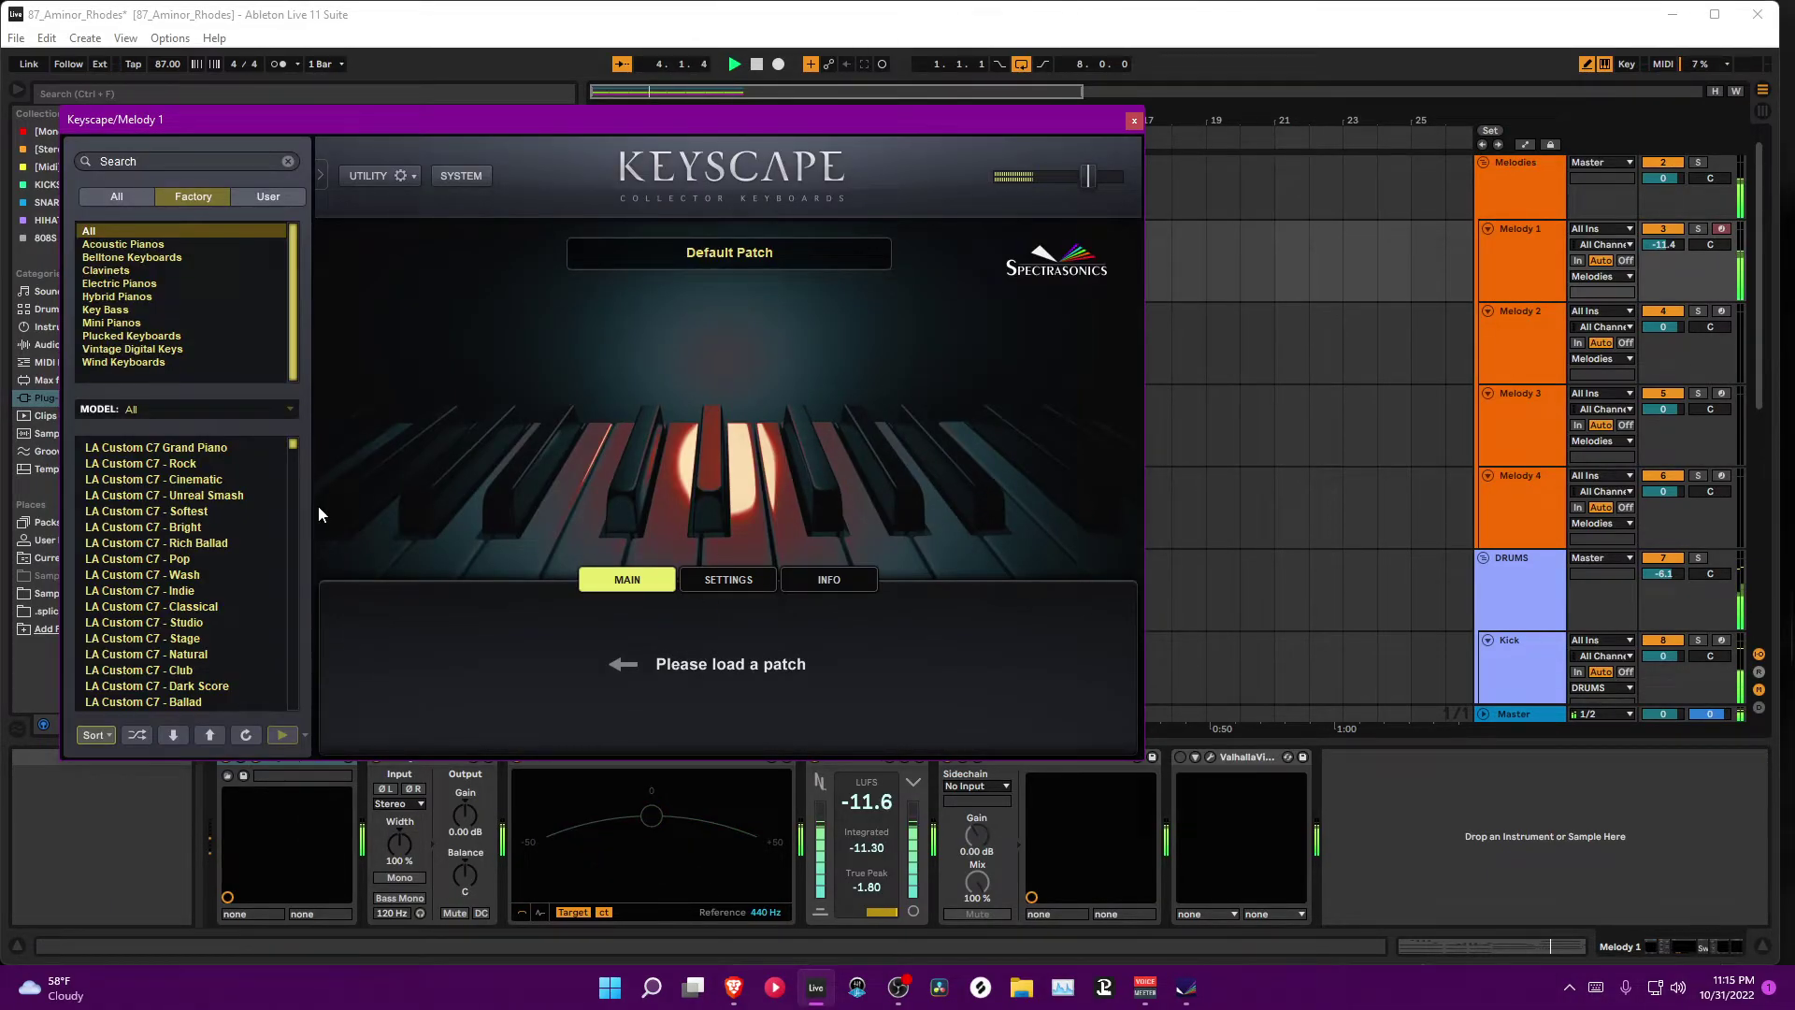
{"action": "scroll", "coordinate": [254, 530], "scroll_direction": "down", "scroll_amount": 4}
{"action": "scroll", "coordinate": [268, 520], "scroll_direction": "down", "scroll_amount": 10}
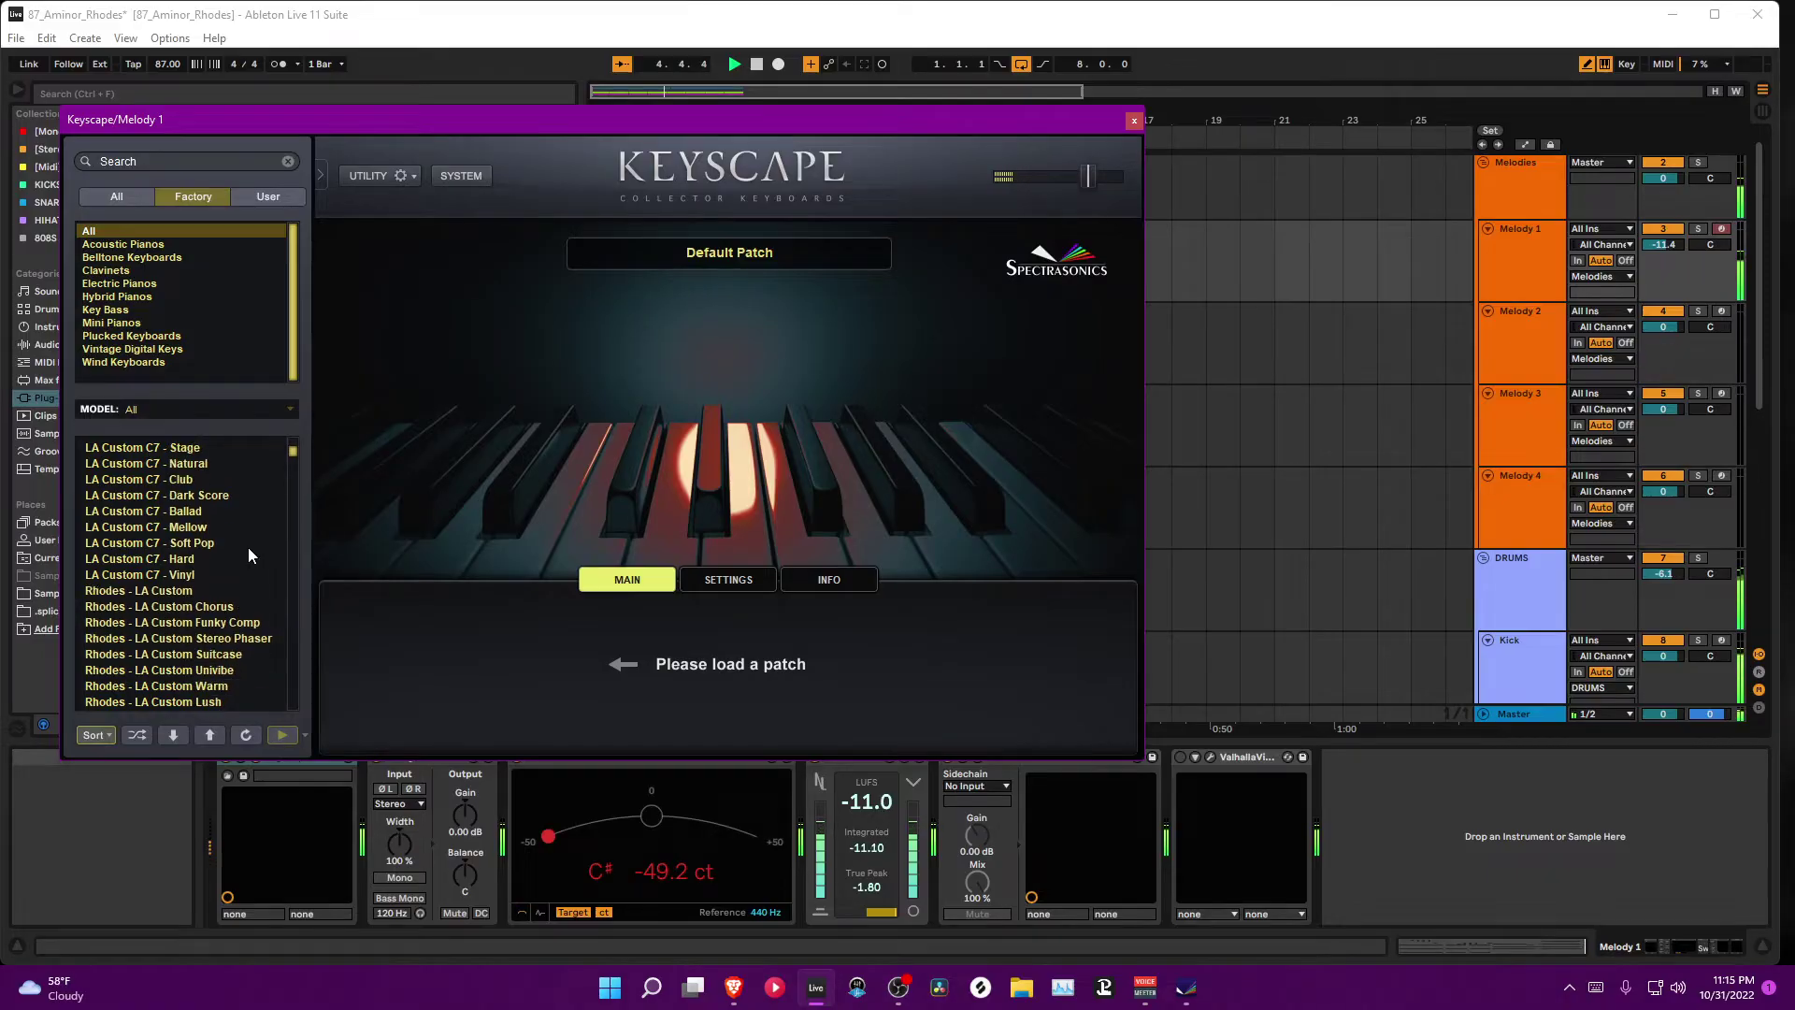
{"action": "scroll", "coordinate": [243, 542], "scroll_direction": "up", "scroll_amount": 2}
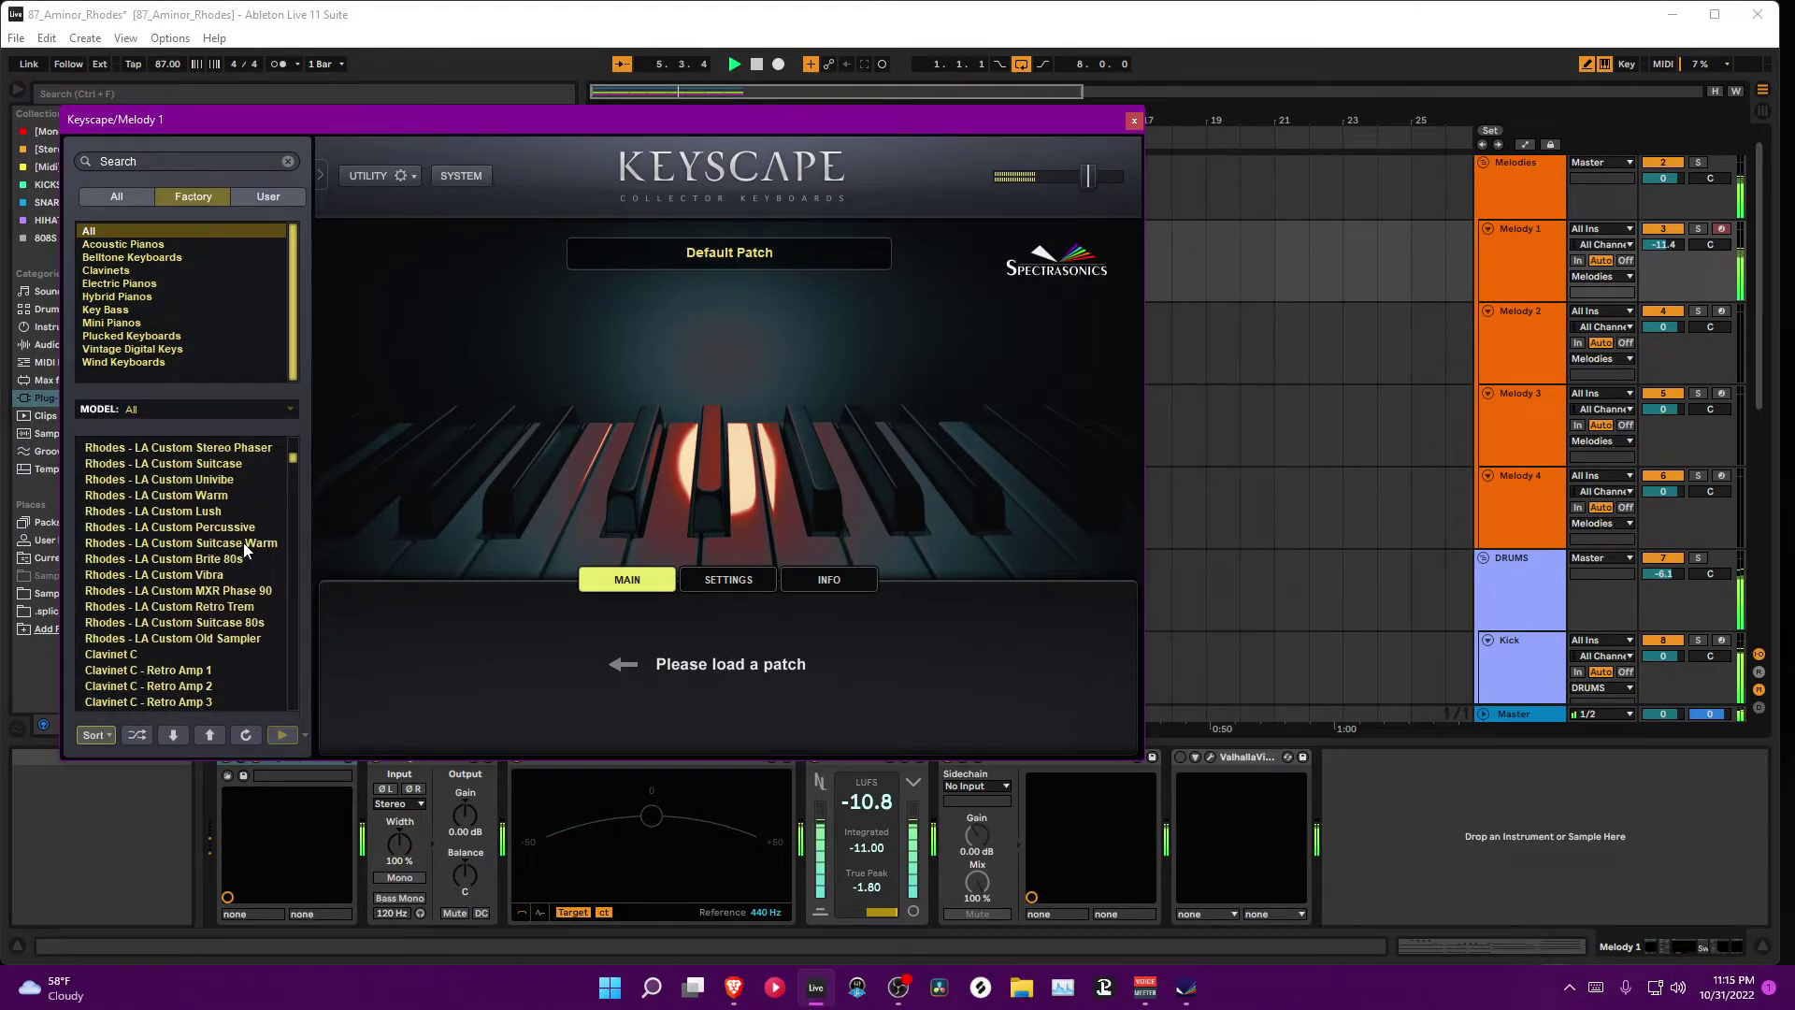
{"action": "left_click", "coordinate": [230, 494]}
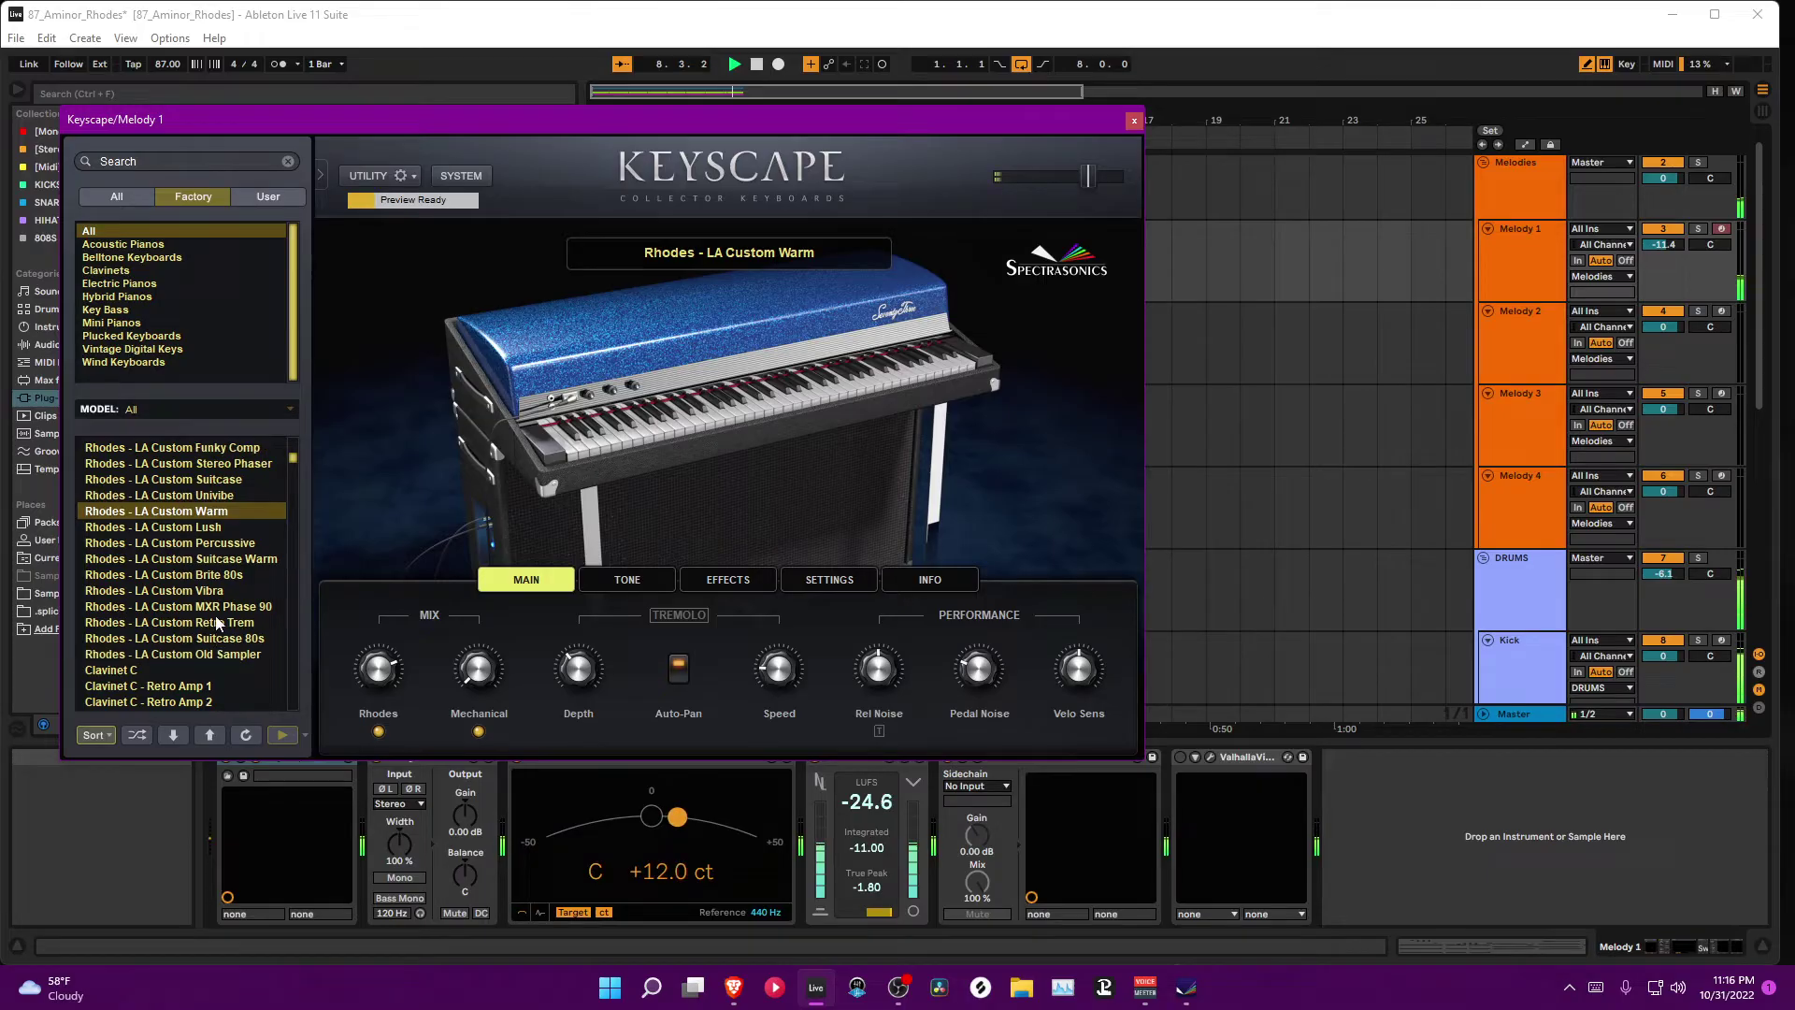
Step: Browse Keyscape's patch list while the set plays with Rhodes - LA Custom Warm
{"action": "scroll", "coordinate": [218, 621], "scroll_direction": "down", "scroll_amount": 4}
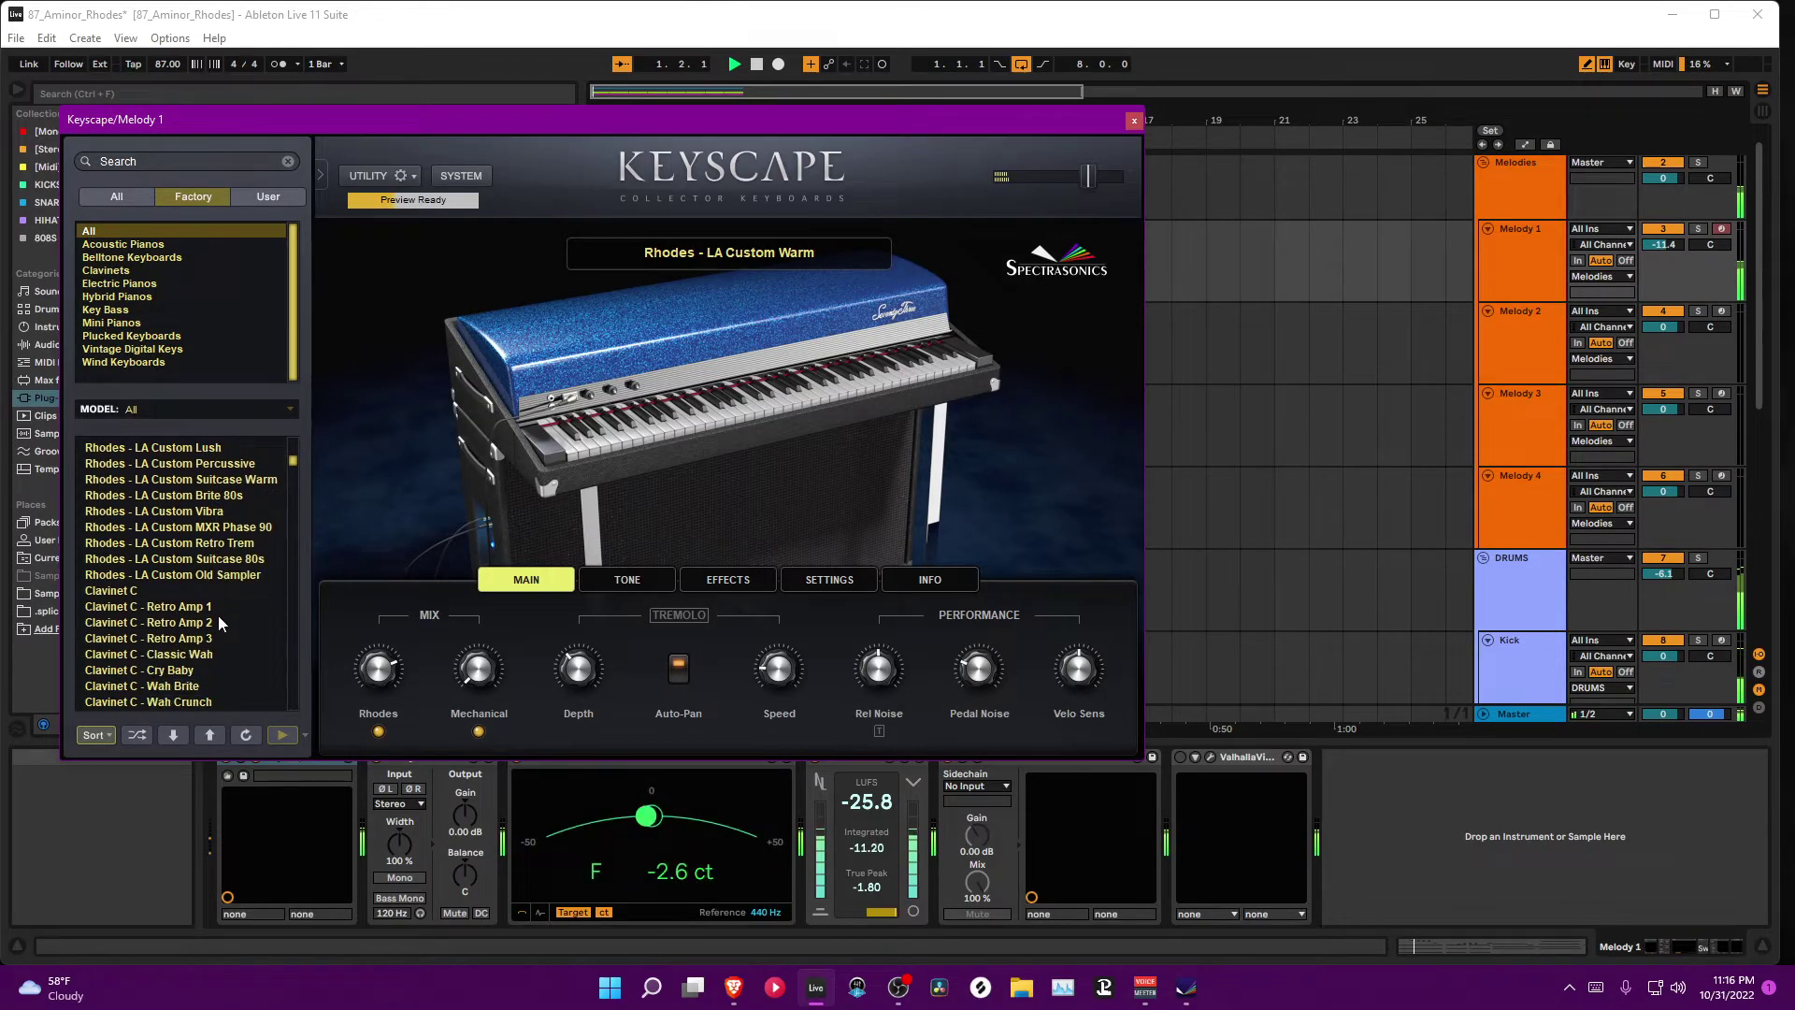
{"action": "scroll", "coordinate": [217, 615], "scroll_direction": "down", "scroll_amount": 2}
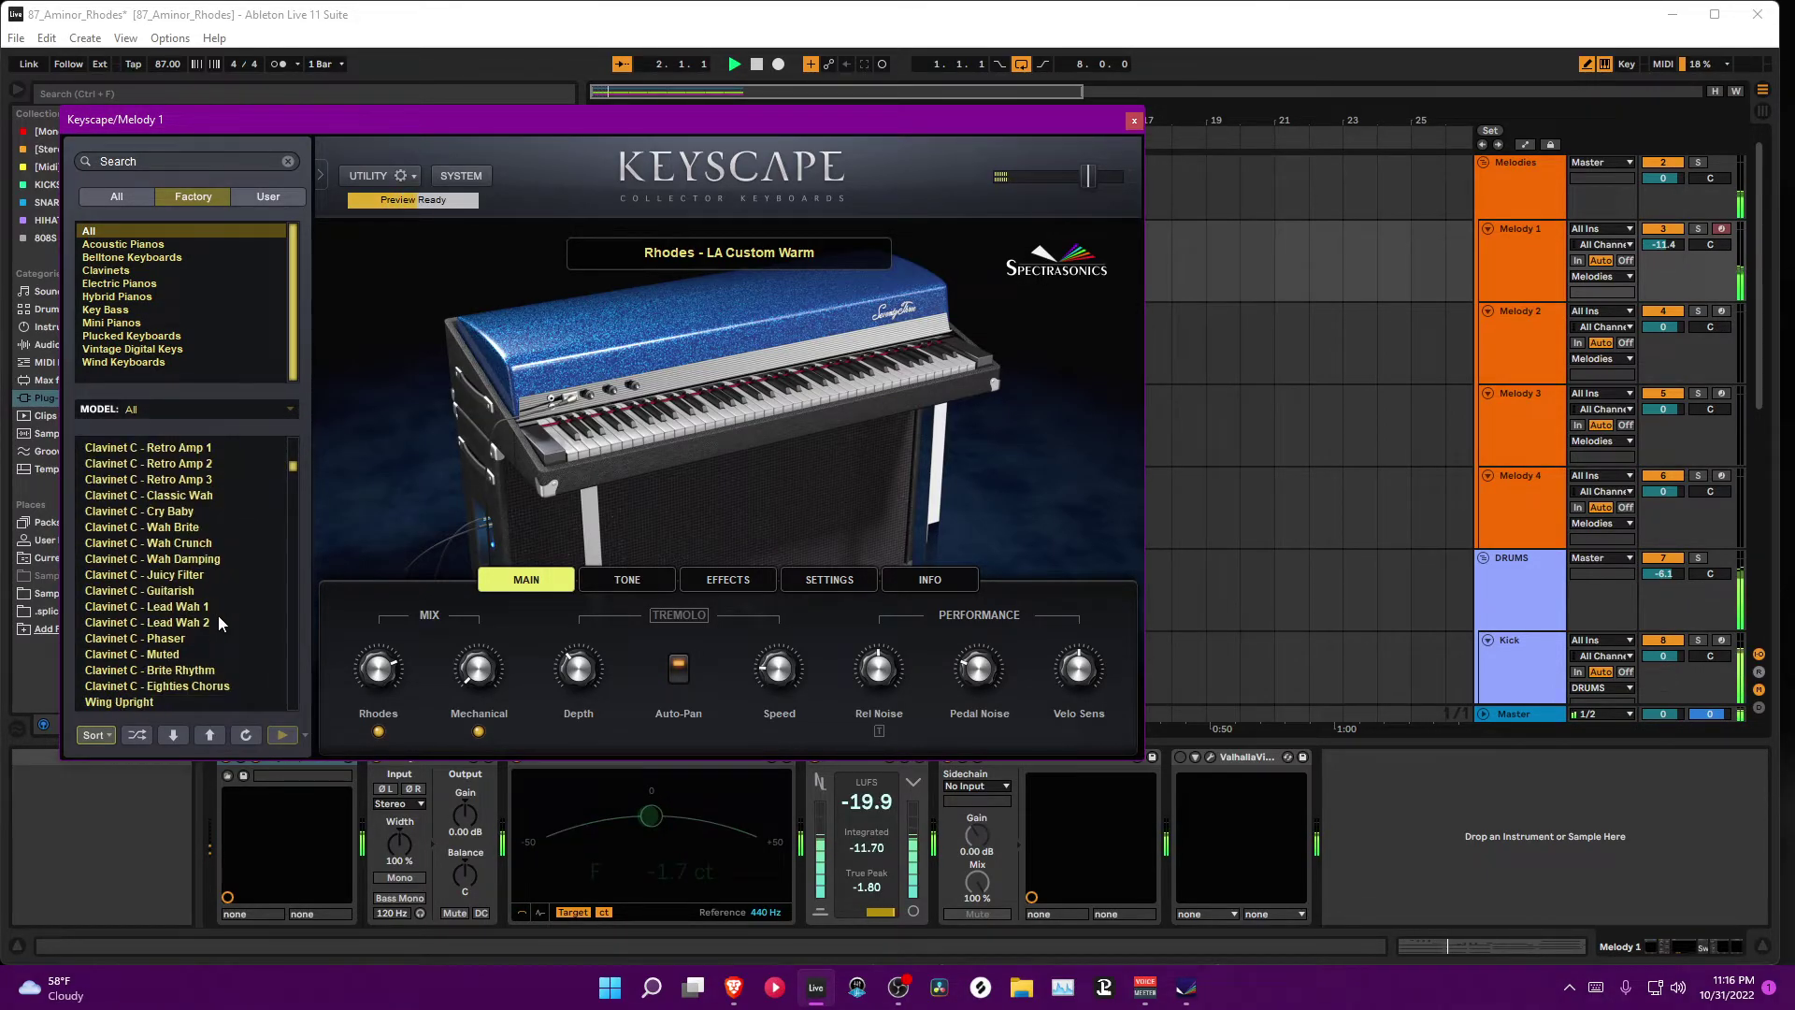
{"action": "scroll", "coordinate": [217, 615], "scroll_direction": "up", "scroll_amount": 2}
{"action": "scroll", "coordinate": [217, 615], "scroll_direction": "up", "scroll_amount": 6}
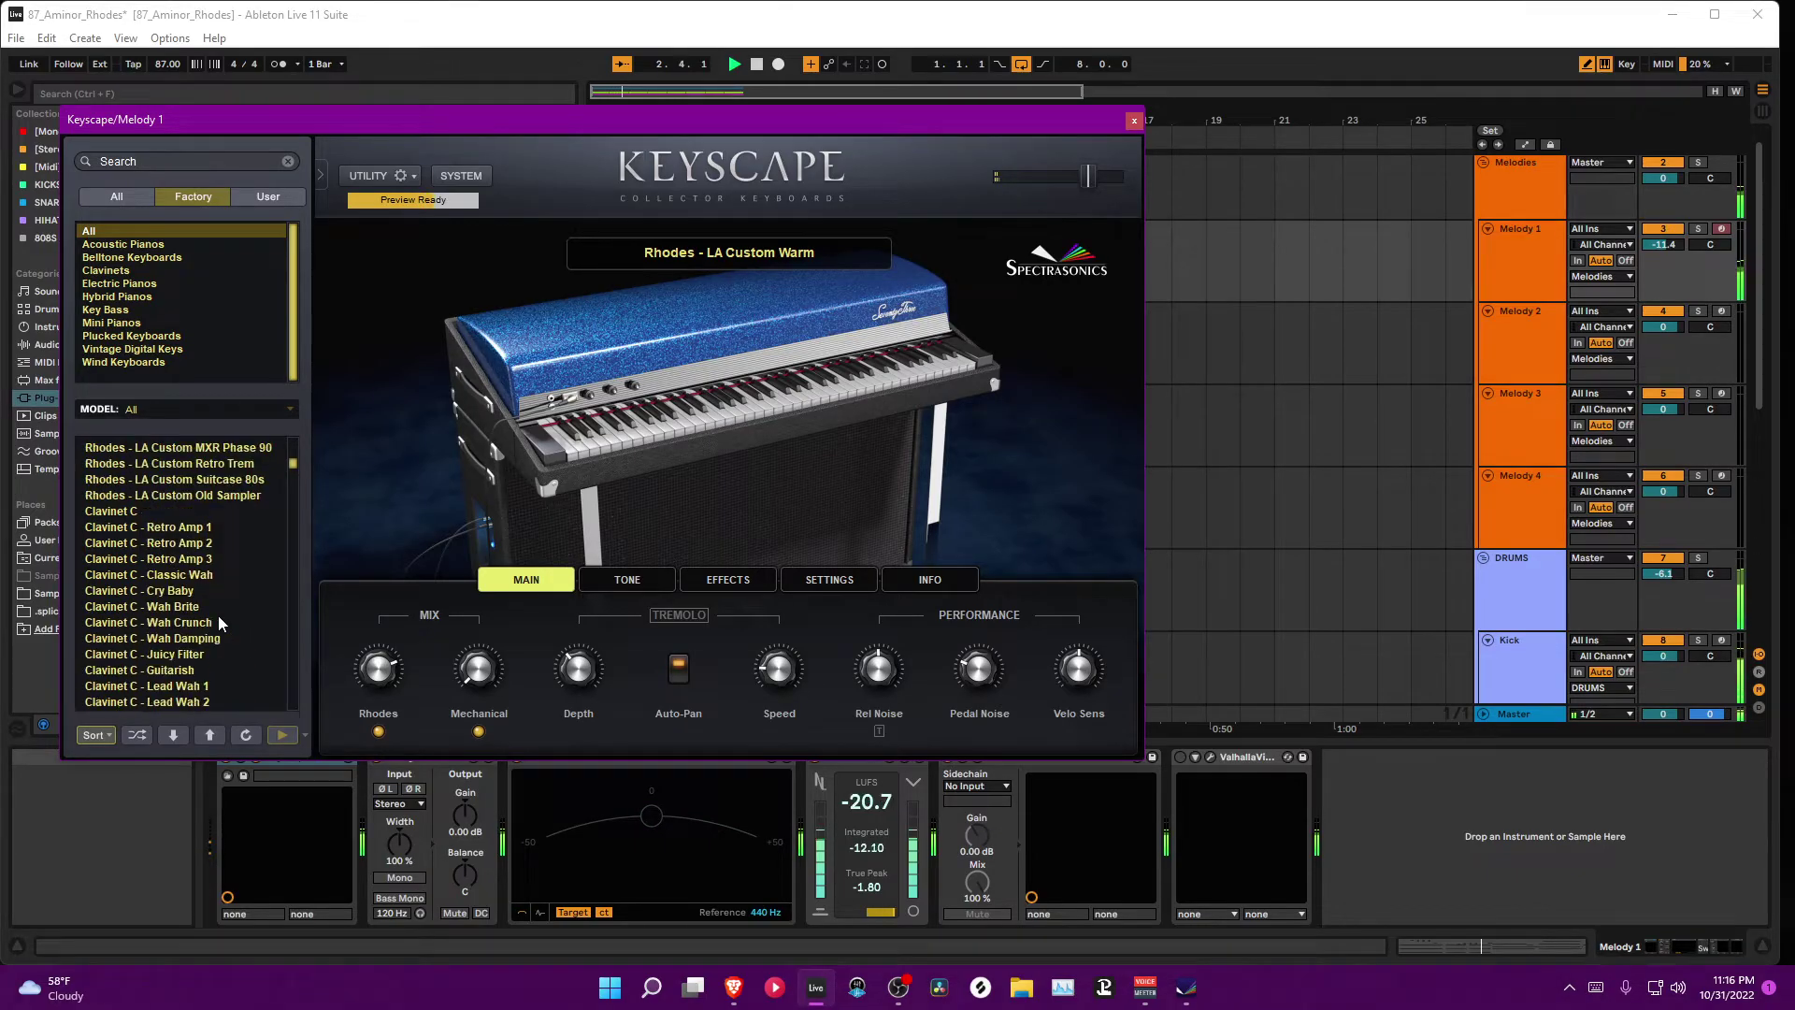
{"action": "scroll", "coordinate": [218, 622], "scroll_direction": "up", "scroll_amount": 1}
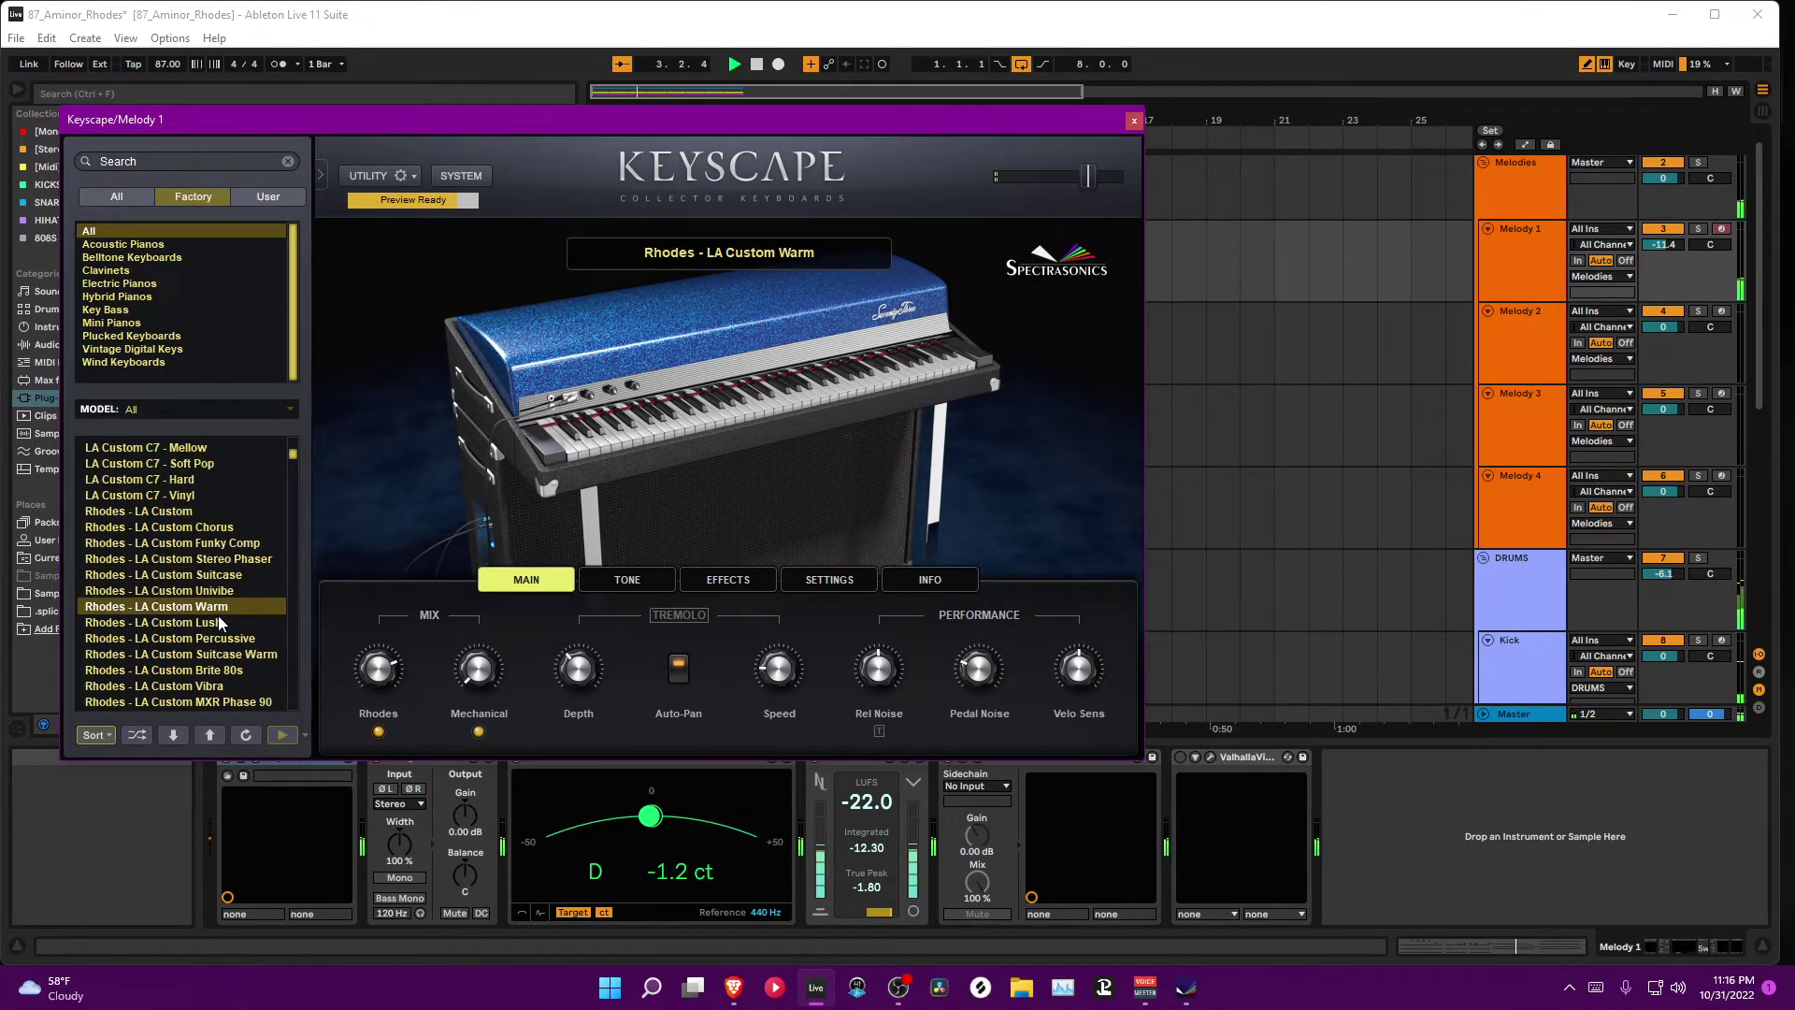
{"action": "scroll", "coordinate": [219, 619], "scroll_direction": "up", "scroll_amount": 5}
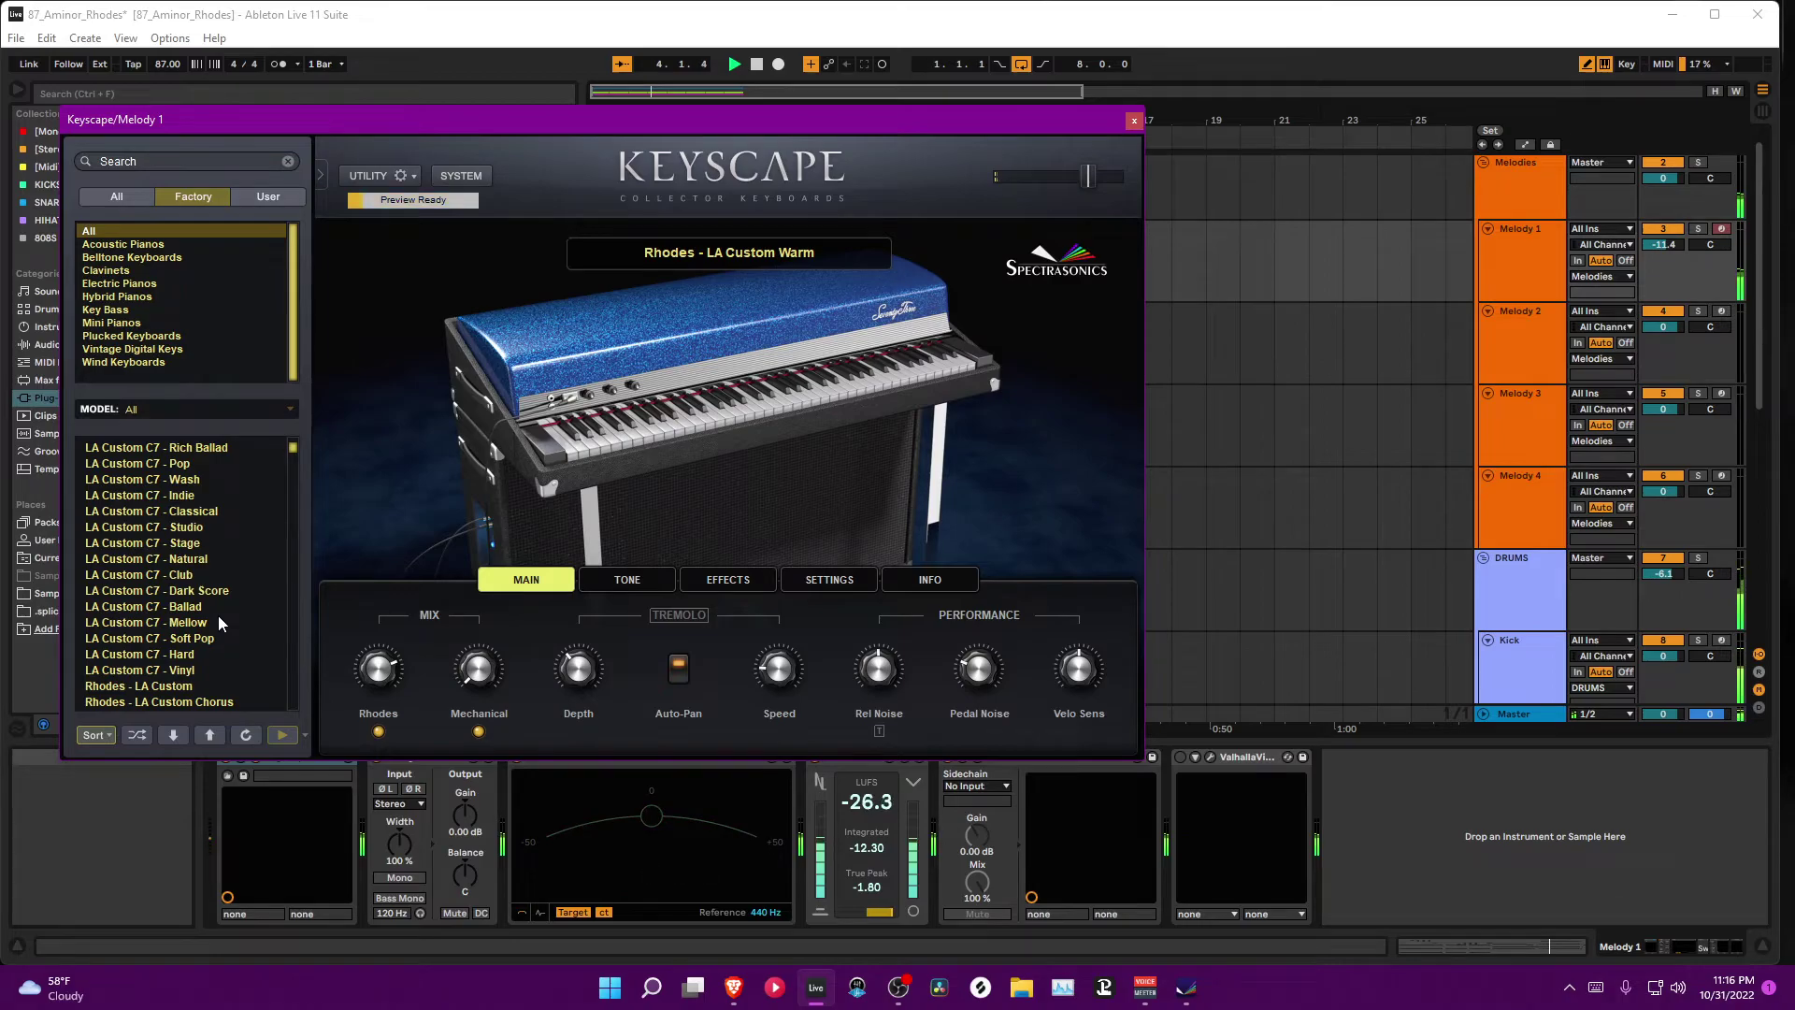
{"action": "scroll", "coordinate": [221, 621], "scroll_direction": "down", "scroll_amount": 5}
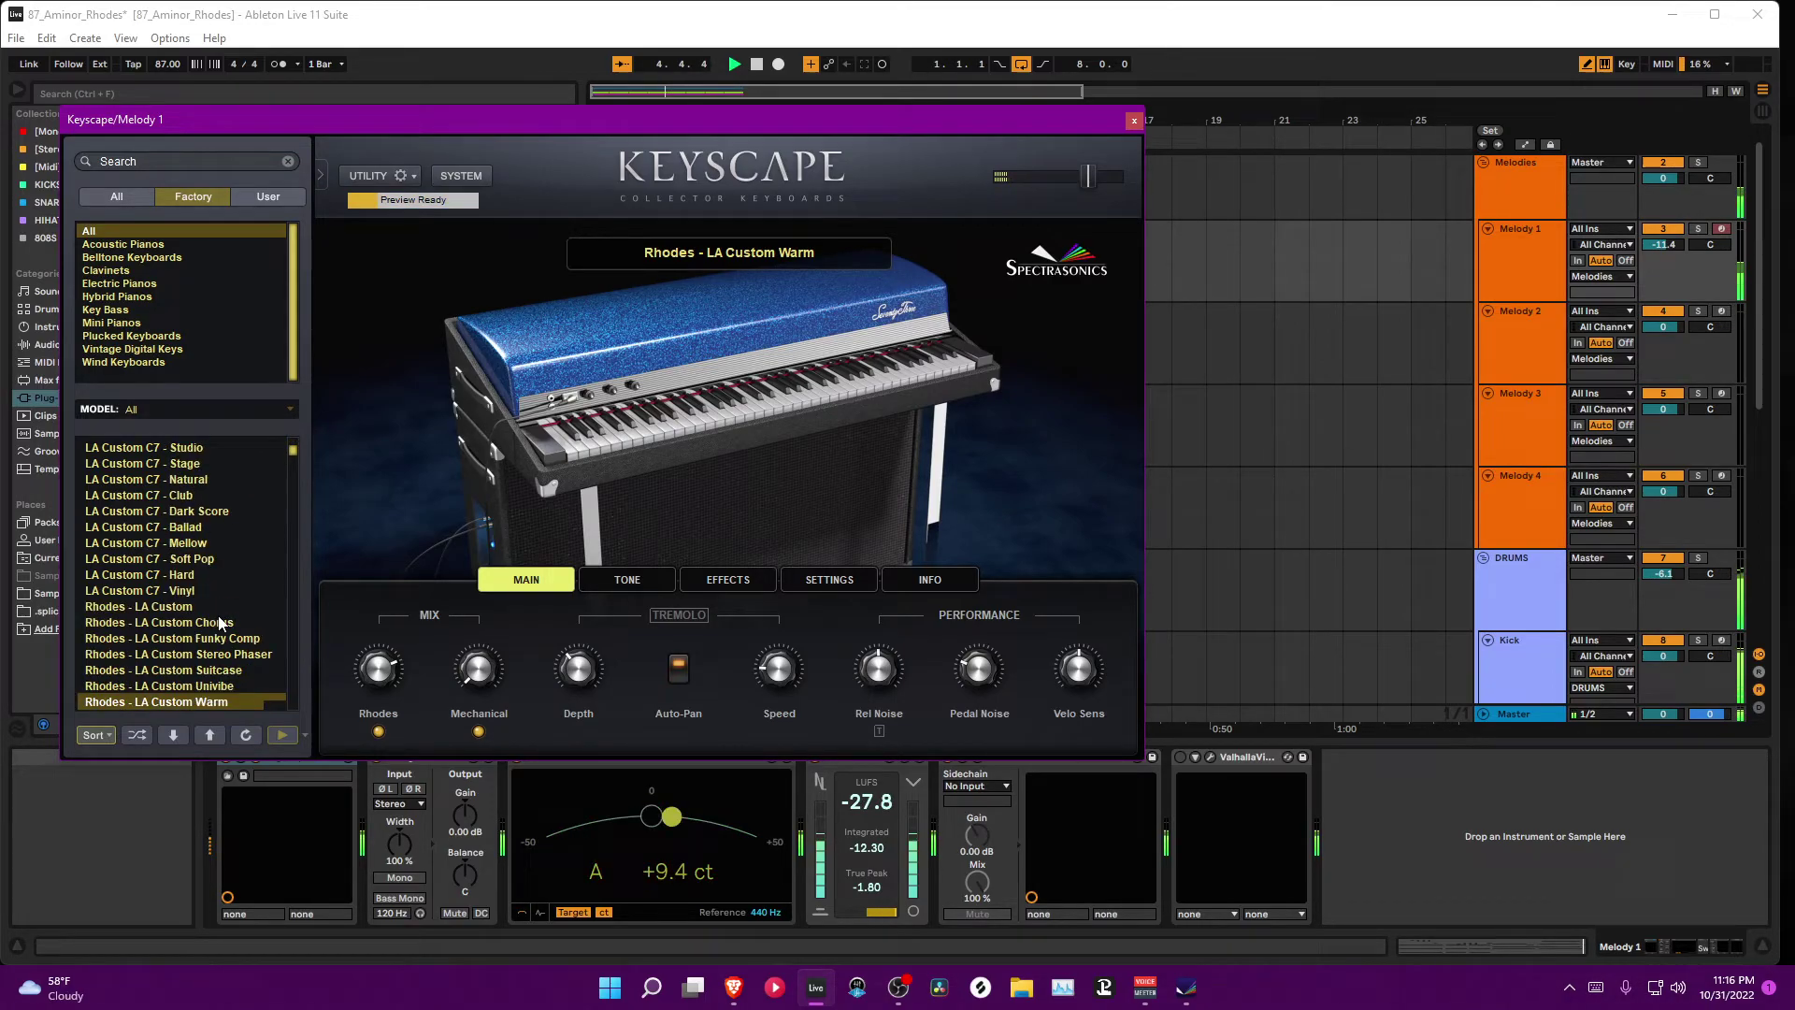
{"action": "scroll", "coordinate": [220, 624], "scroll_direction": "down", "scroll_amount": 1}
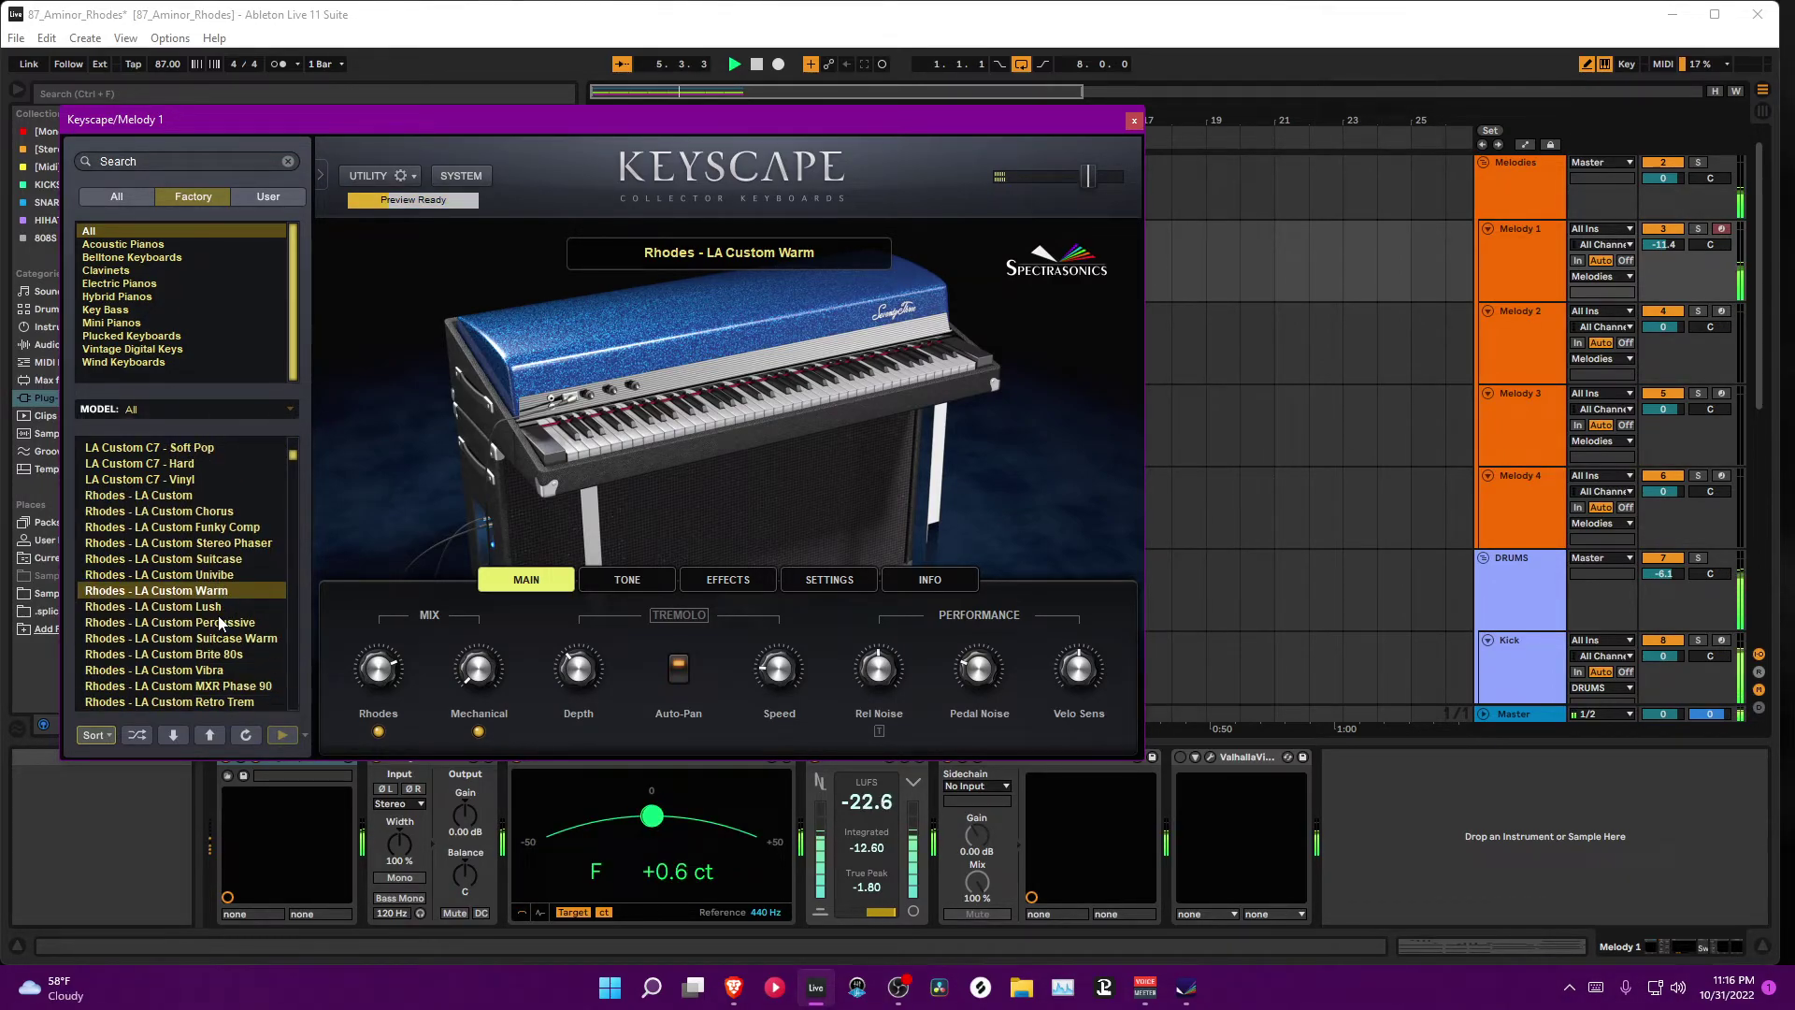
{"action": "scroll", "coordinate": [220, 625], "scroll_direction": "down", "scroll_amount": 1}
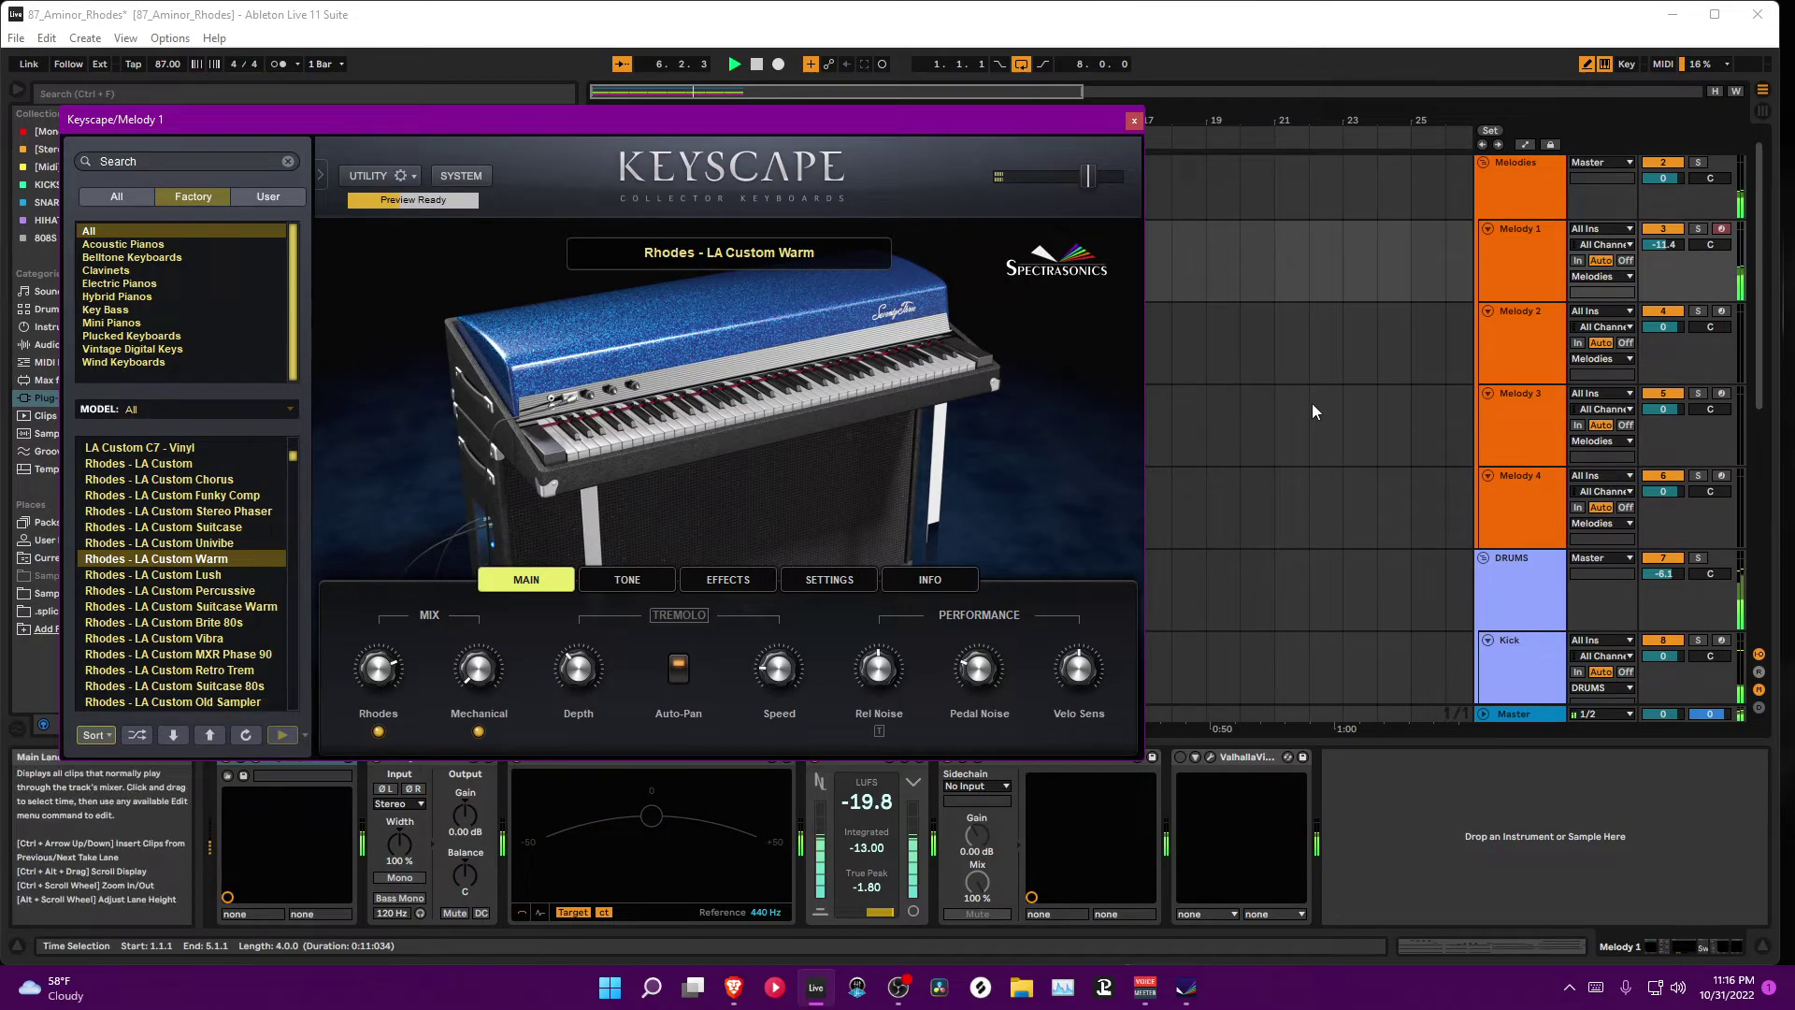
{"action": "scroll", "coordinate": [241, 556], "scroll_direction": "down", "scroll_amount": 5}
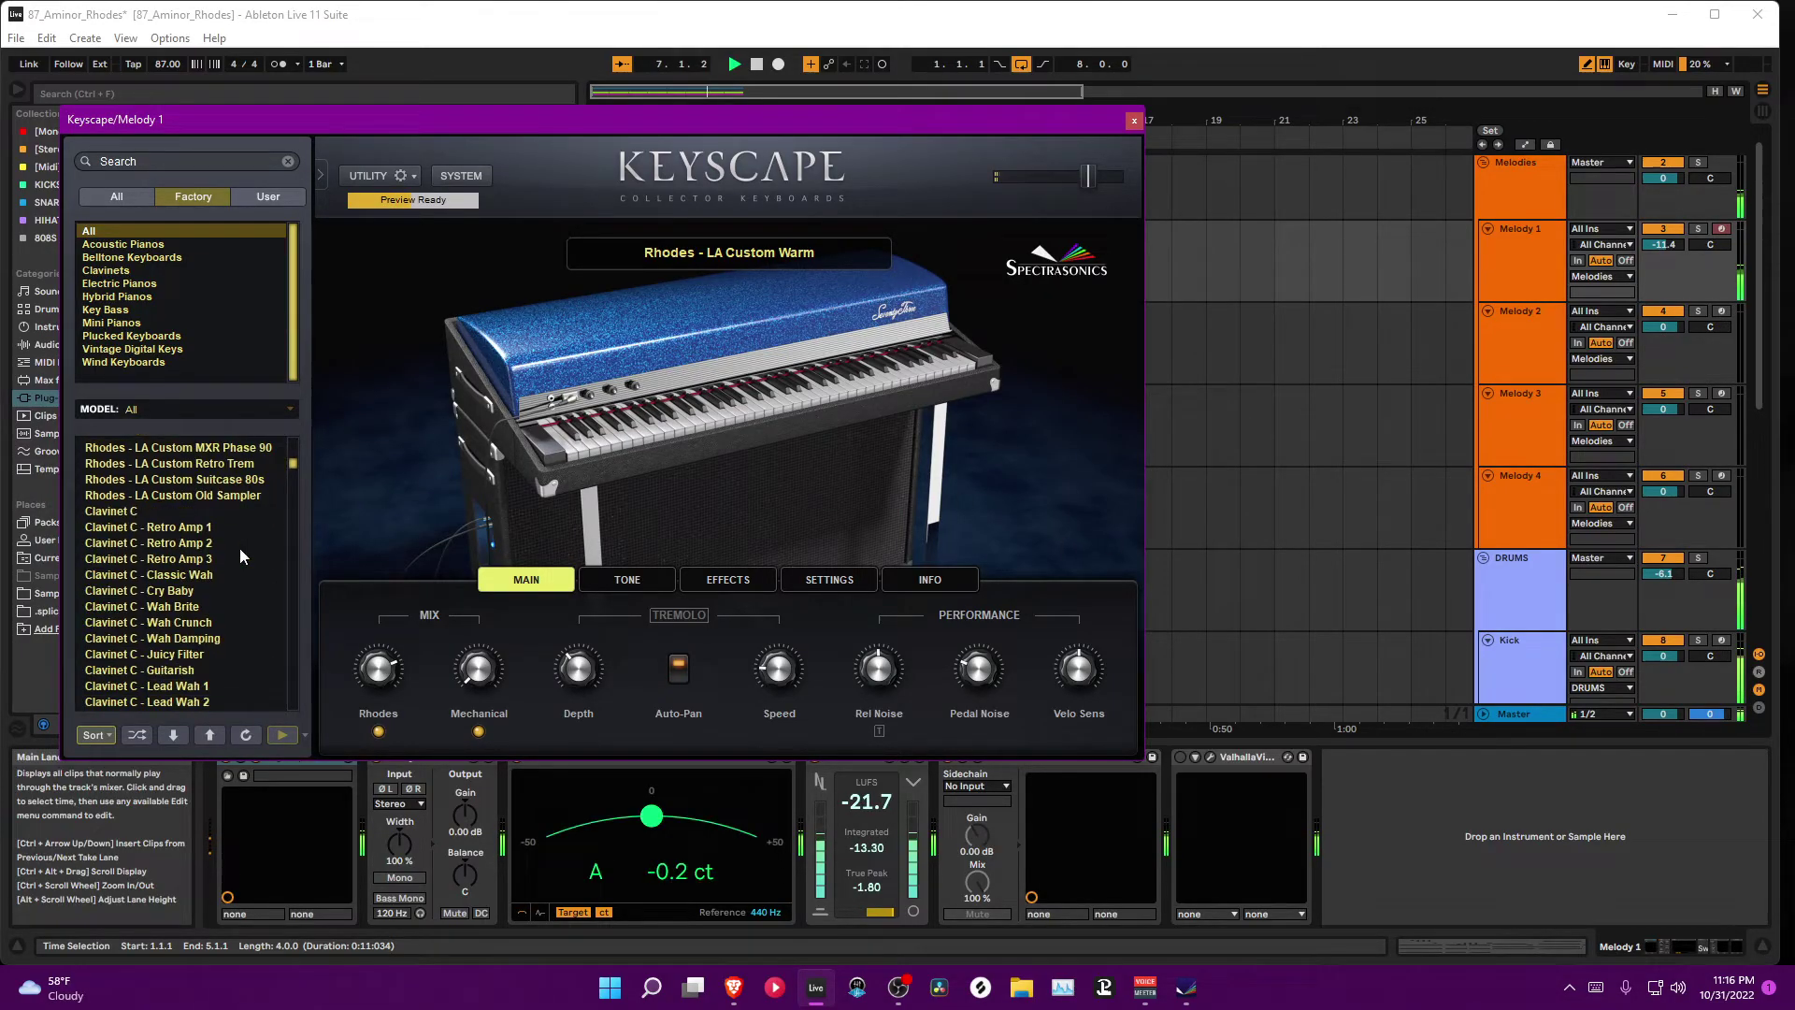
Step: Load Jazz Guitar Fingers b from Omnisphere's Guitars category on Melody 2, then reopen Keyscape on Melody 1
{"action": "left_click", "coordinate": [1221, 368]}
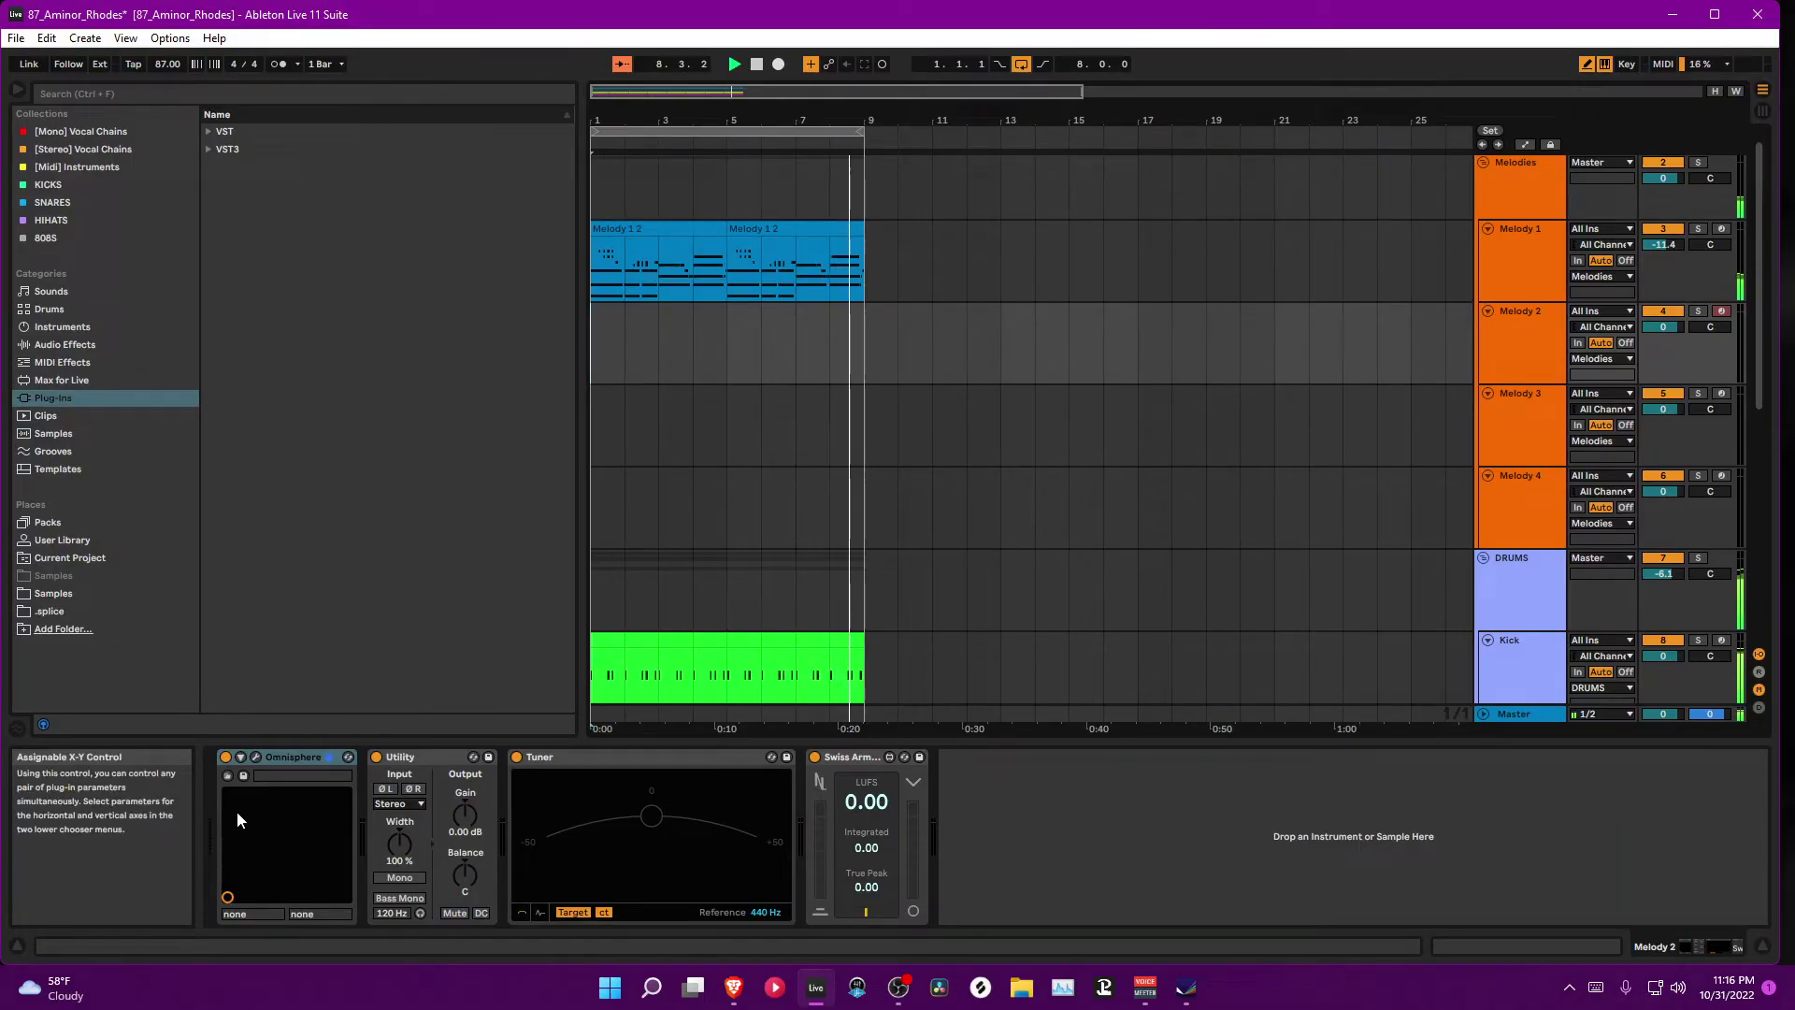
{"action": "left_click", "coordinate": [256, 756]}
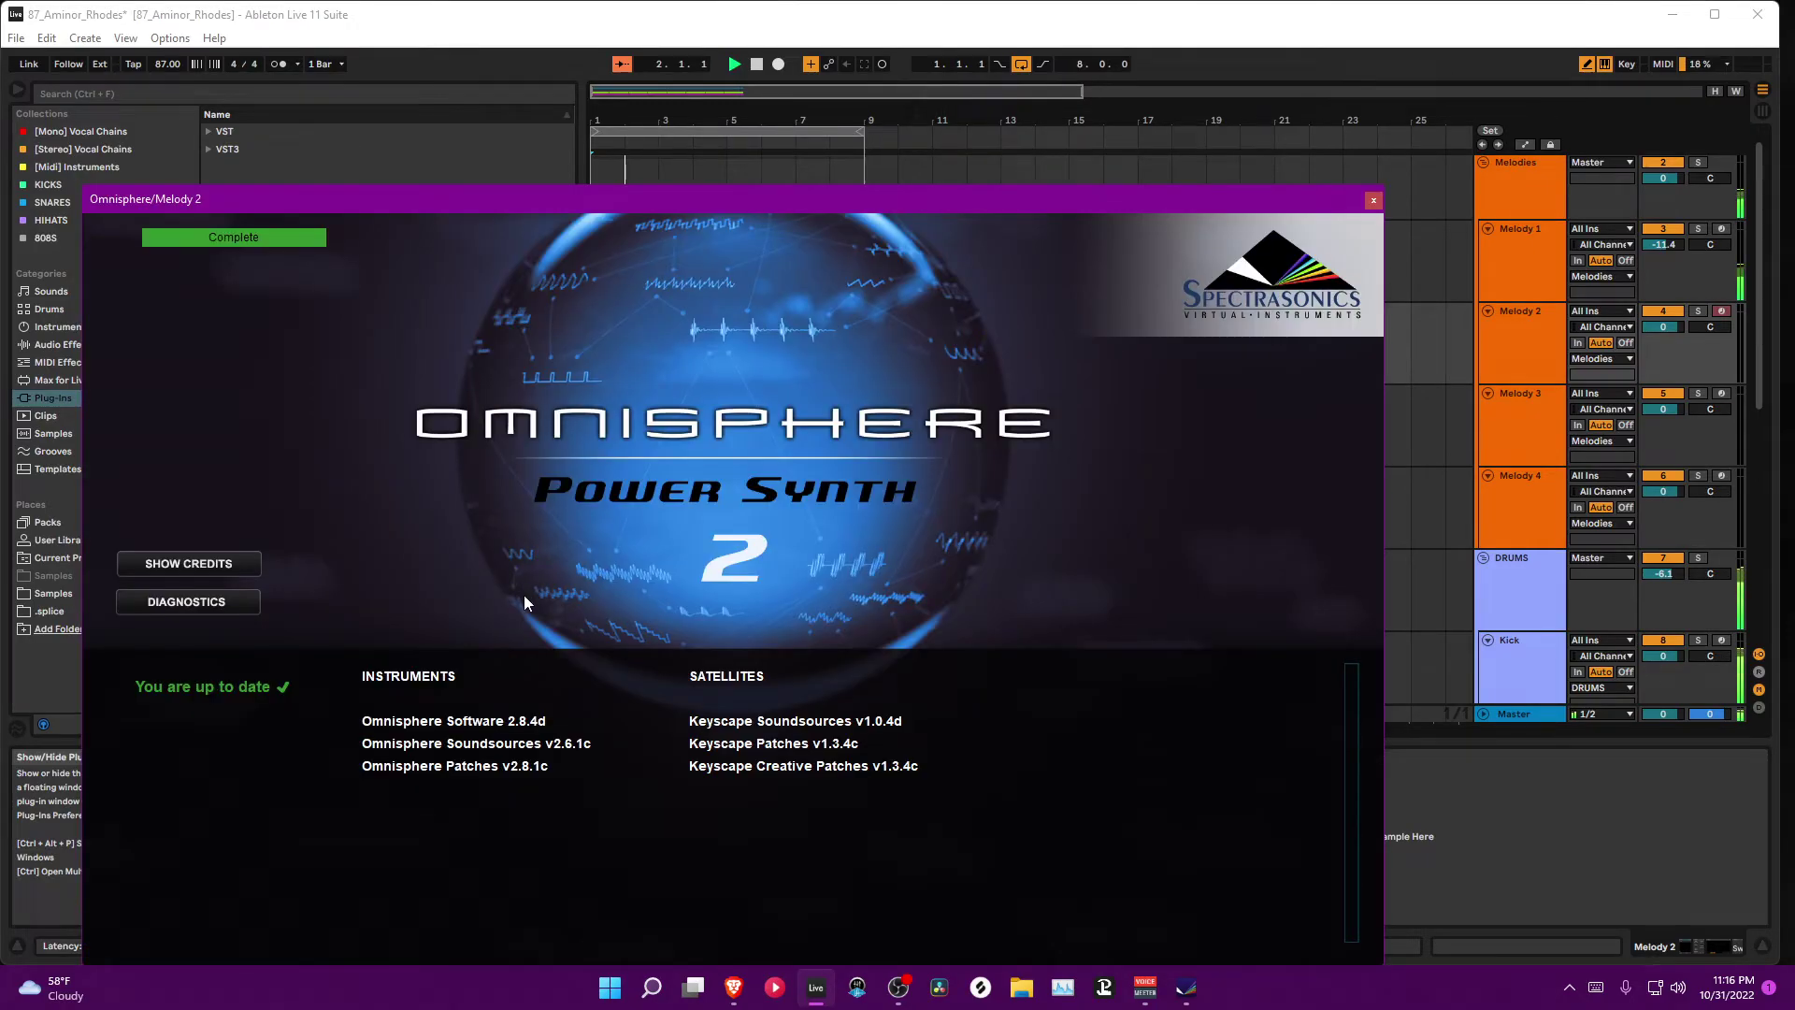
{"action": "left_click", "coordinate": [880, 612]}
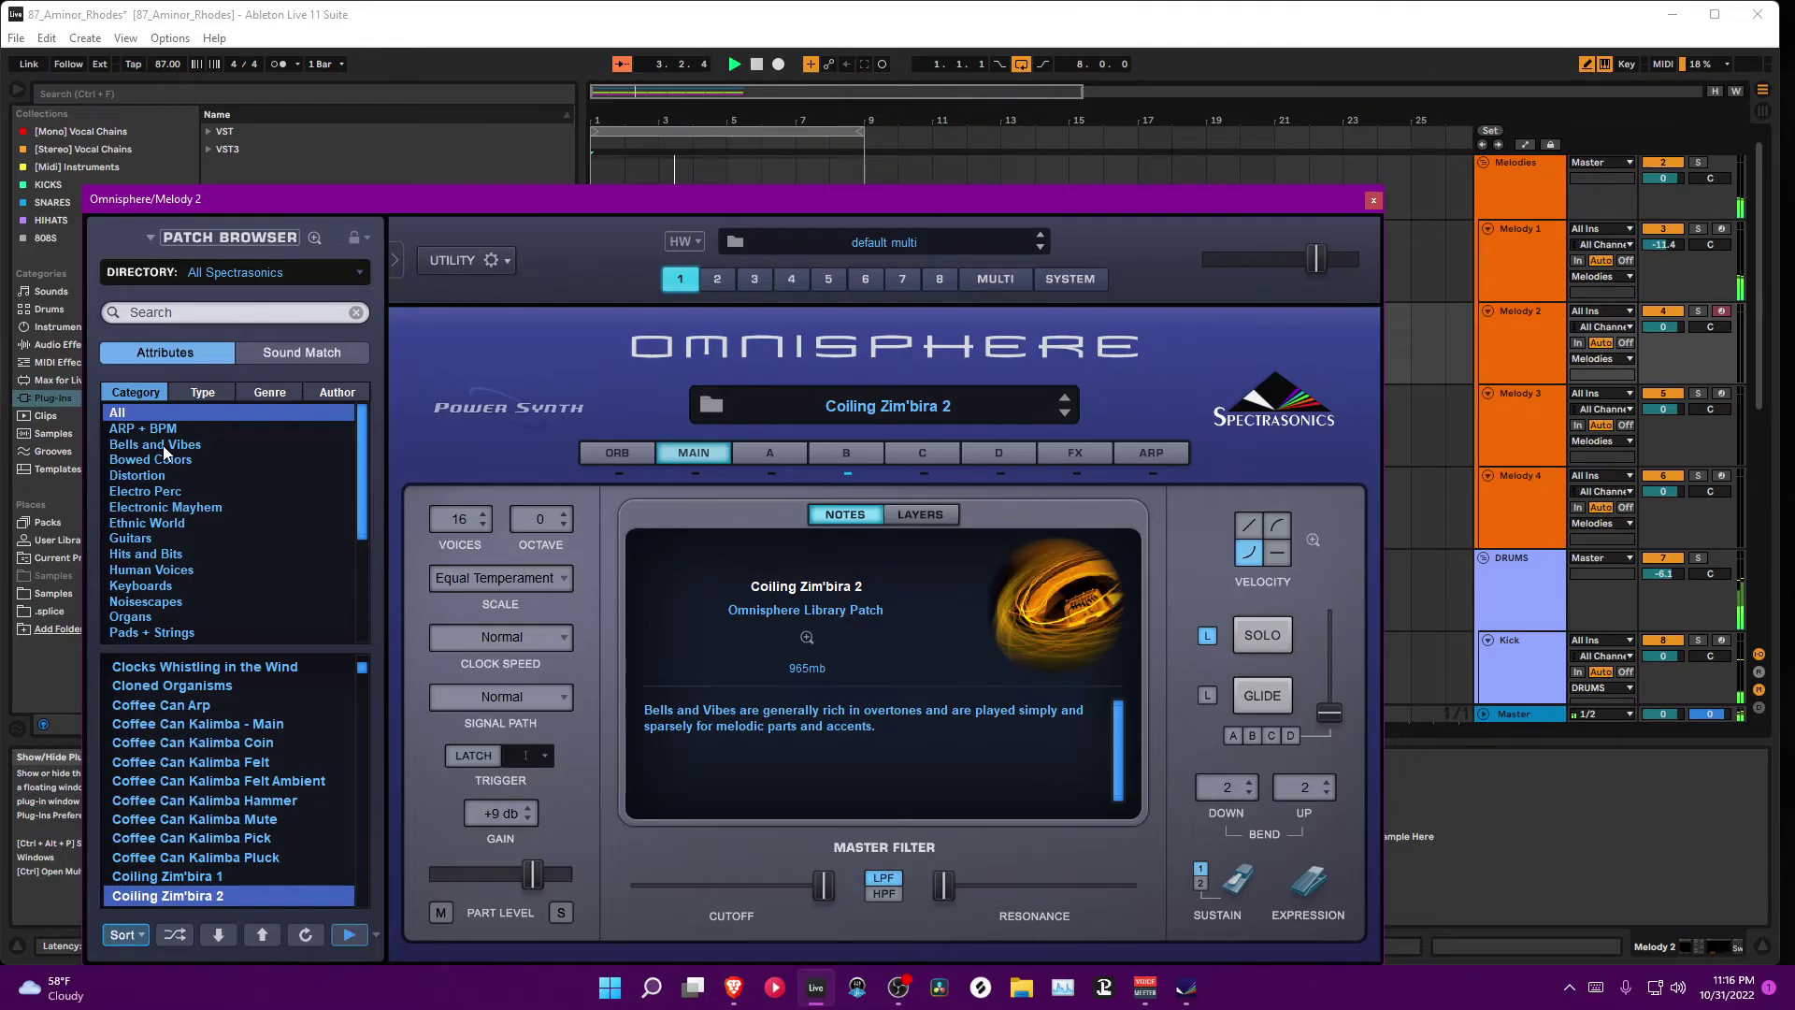
{"action": "left_click", "coordinate": [186, 539]}
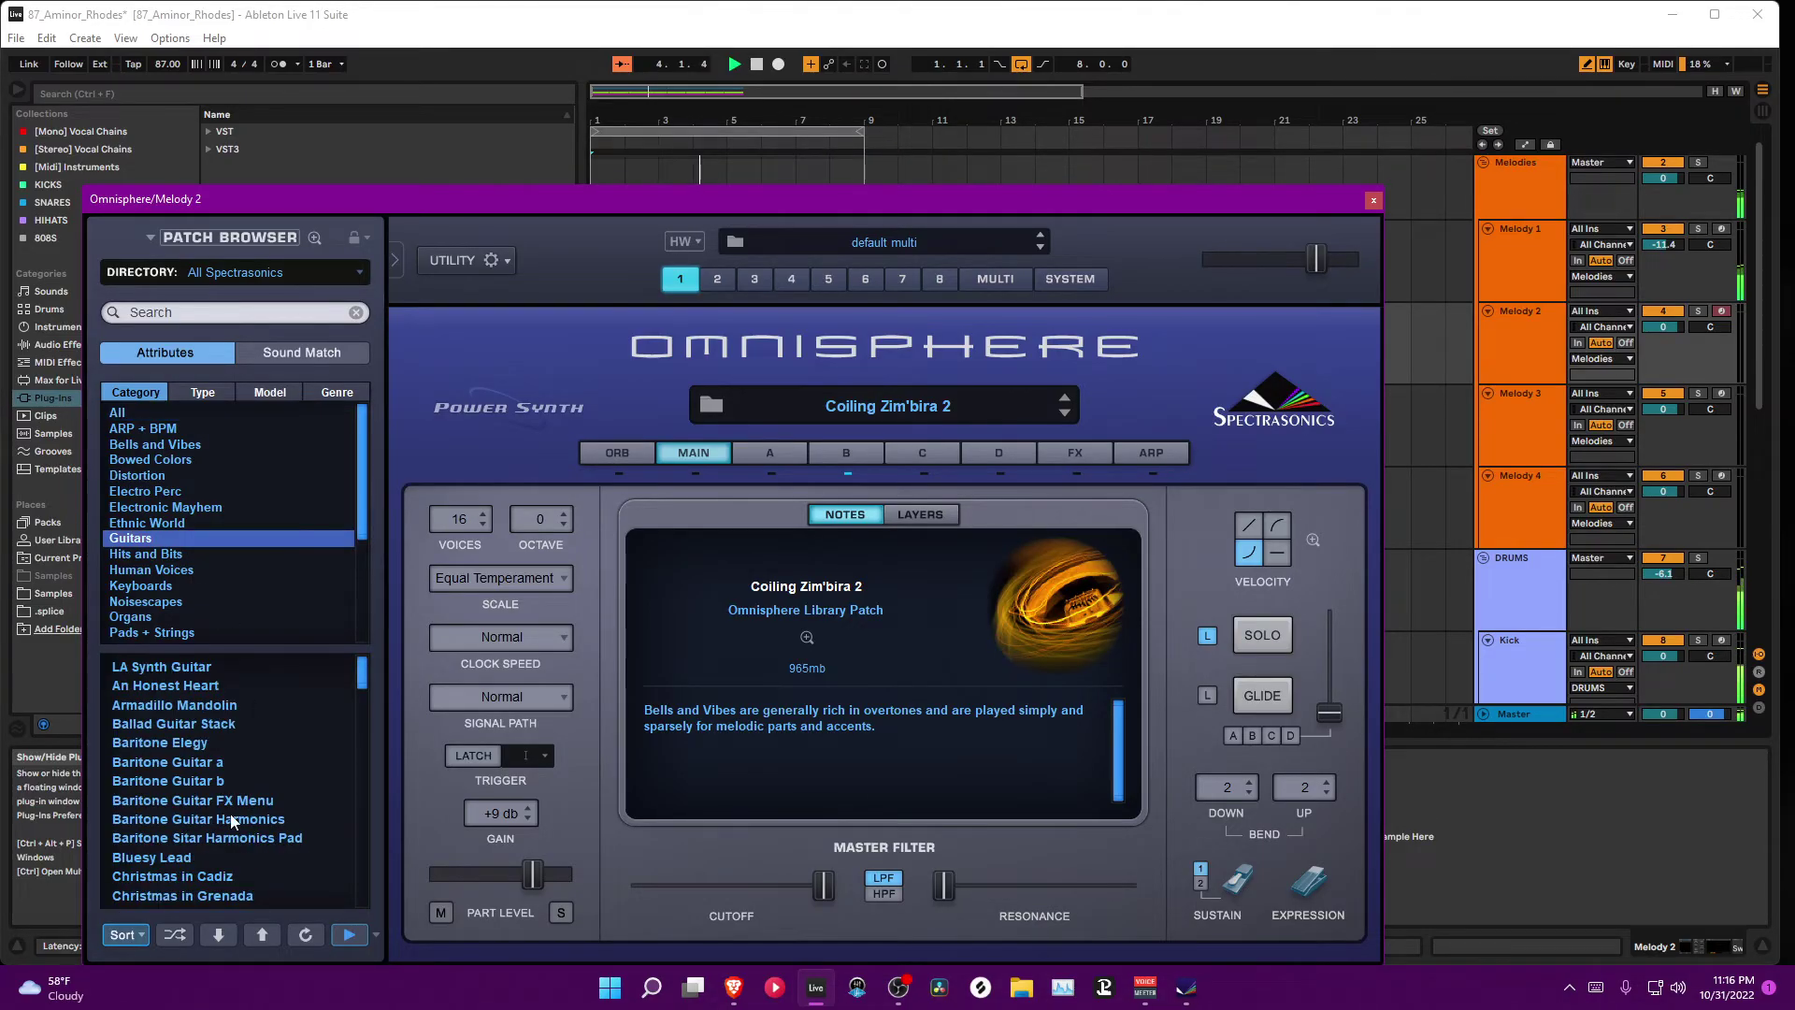
{"action": "scroll", "coordinate": [205, 840], "scroll_direction": "down", "scroll_amount": 3}
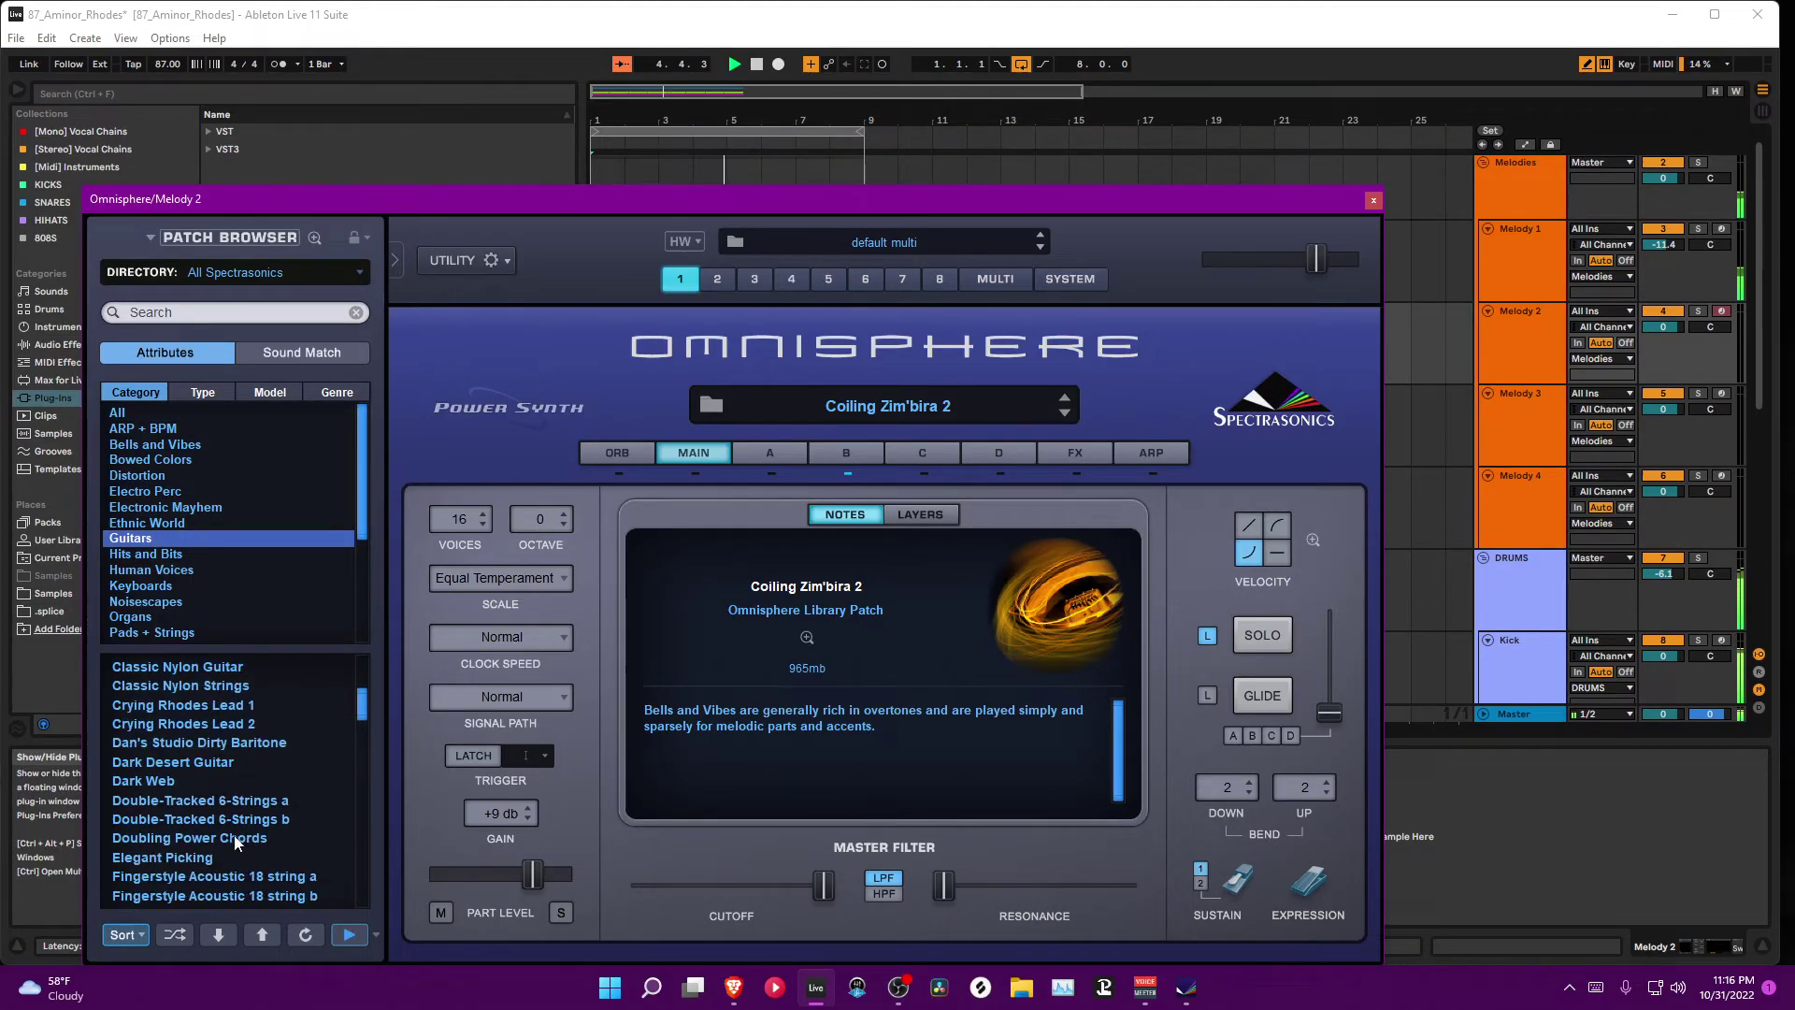
{"action": "scroll", "coordinate": [272, 841], "scroll_direction": "down", "scroll_amount": 10}
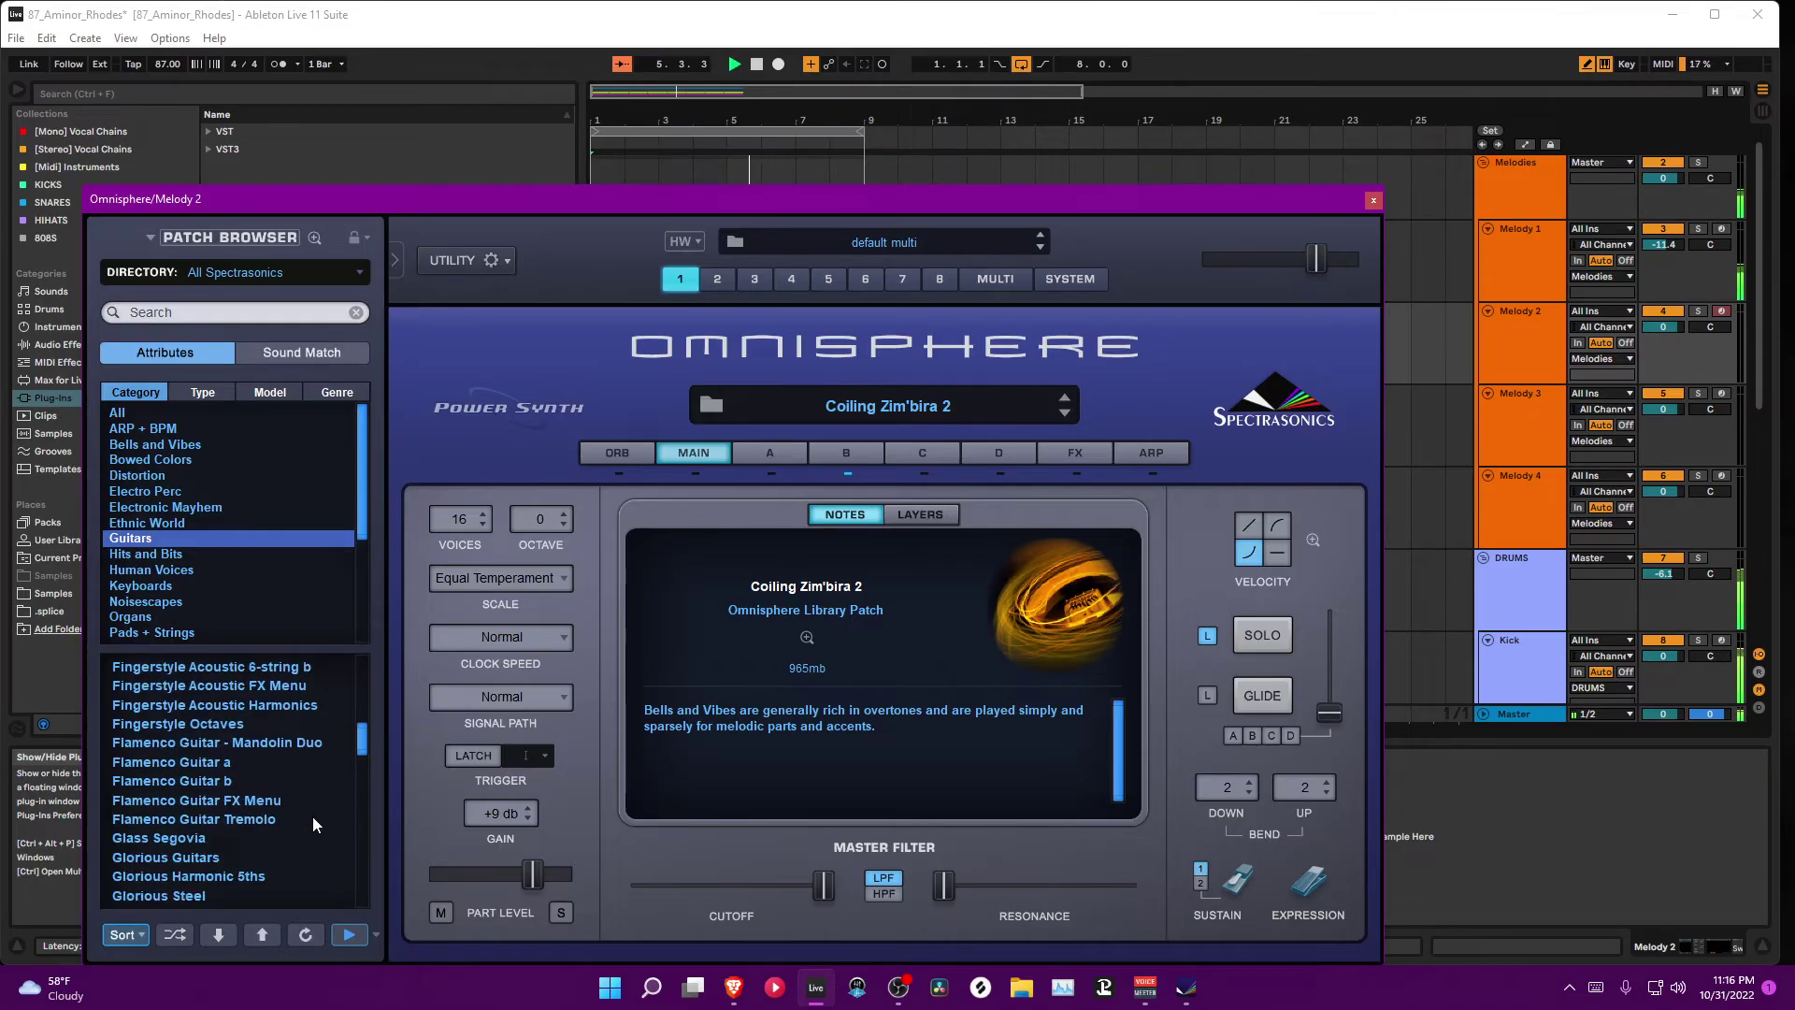
{"action": "scroll", "coordinate": [312, 816], "scroll_direction": "down", "scroll_amount": 2}
{"action": "left_click", "coordinate": [233, 800]}
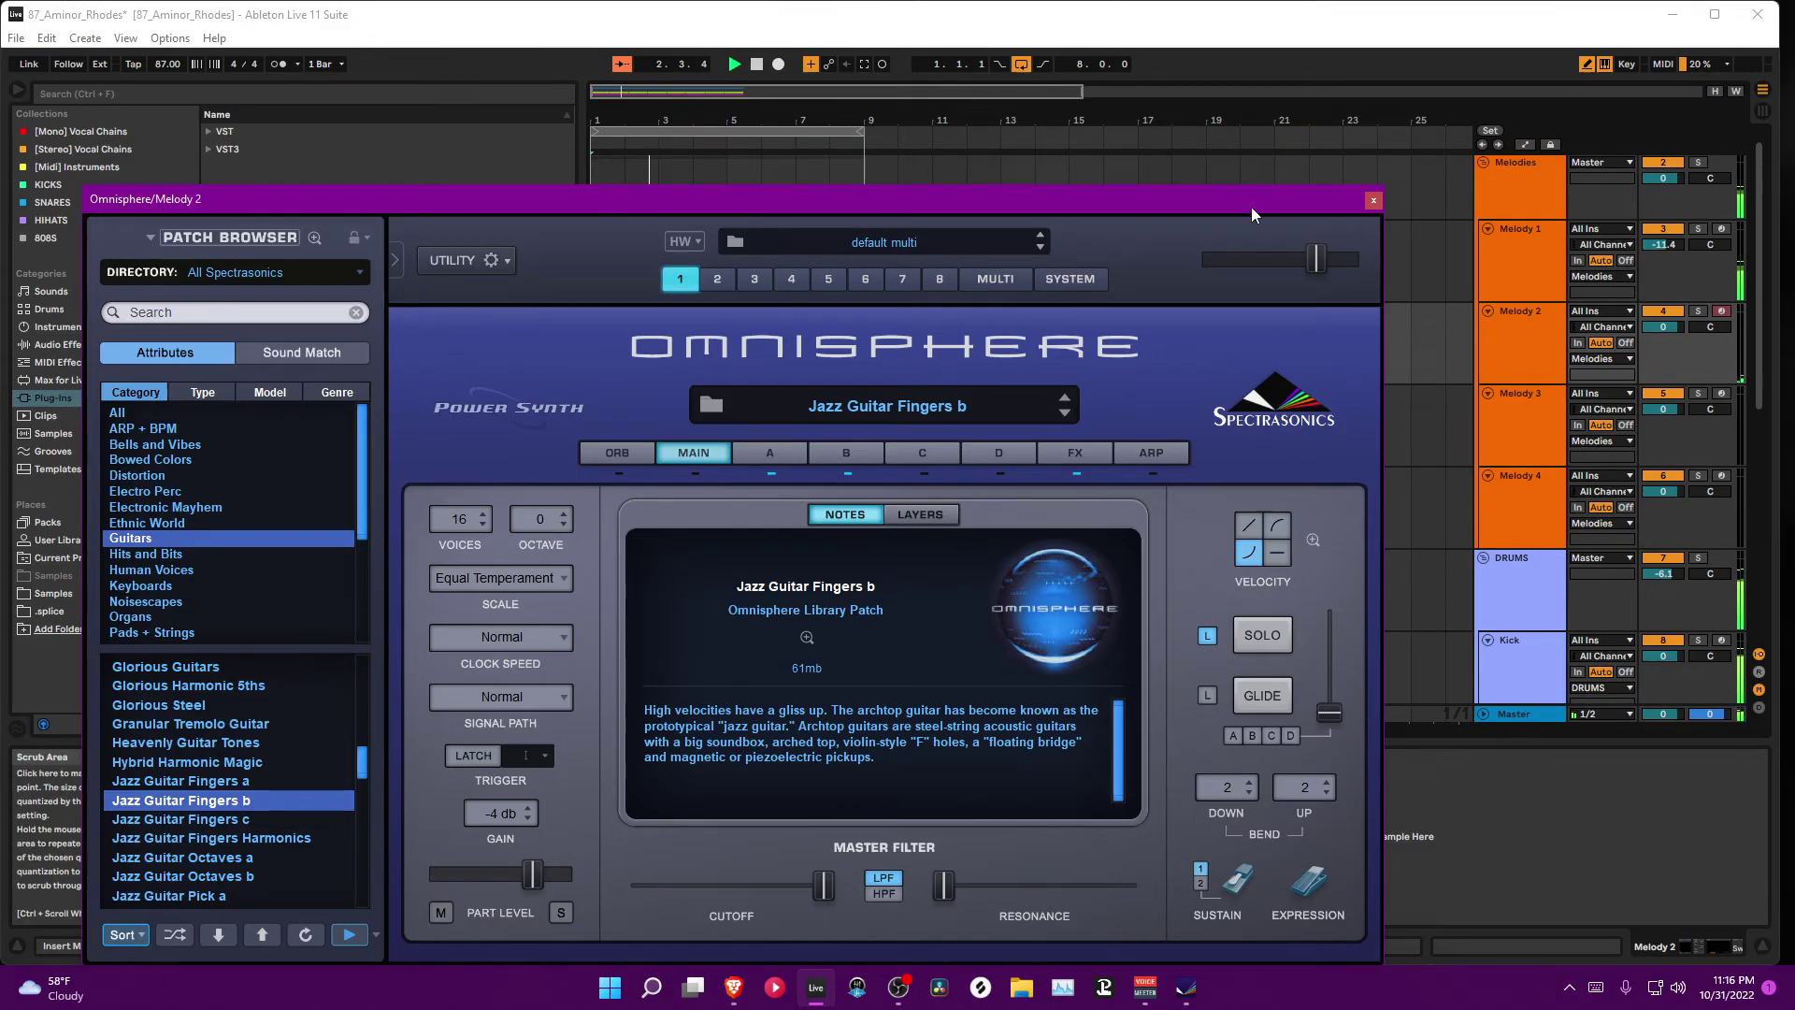
{"action": "left_click", "coordinate": [1373, 201]}
{"action": "left_click", "coordinate": [659, 228]}
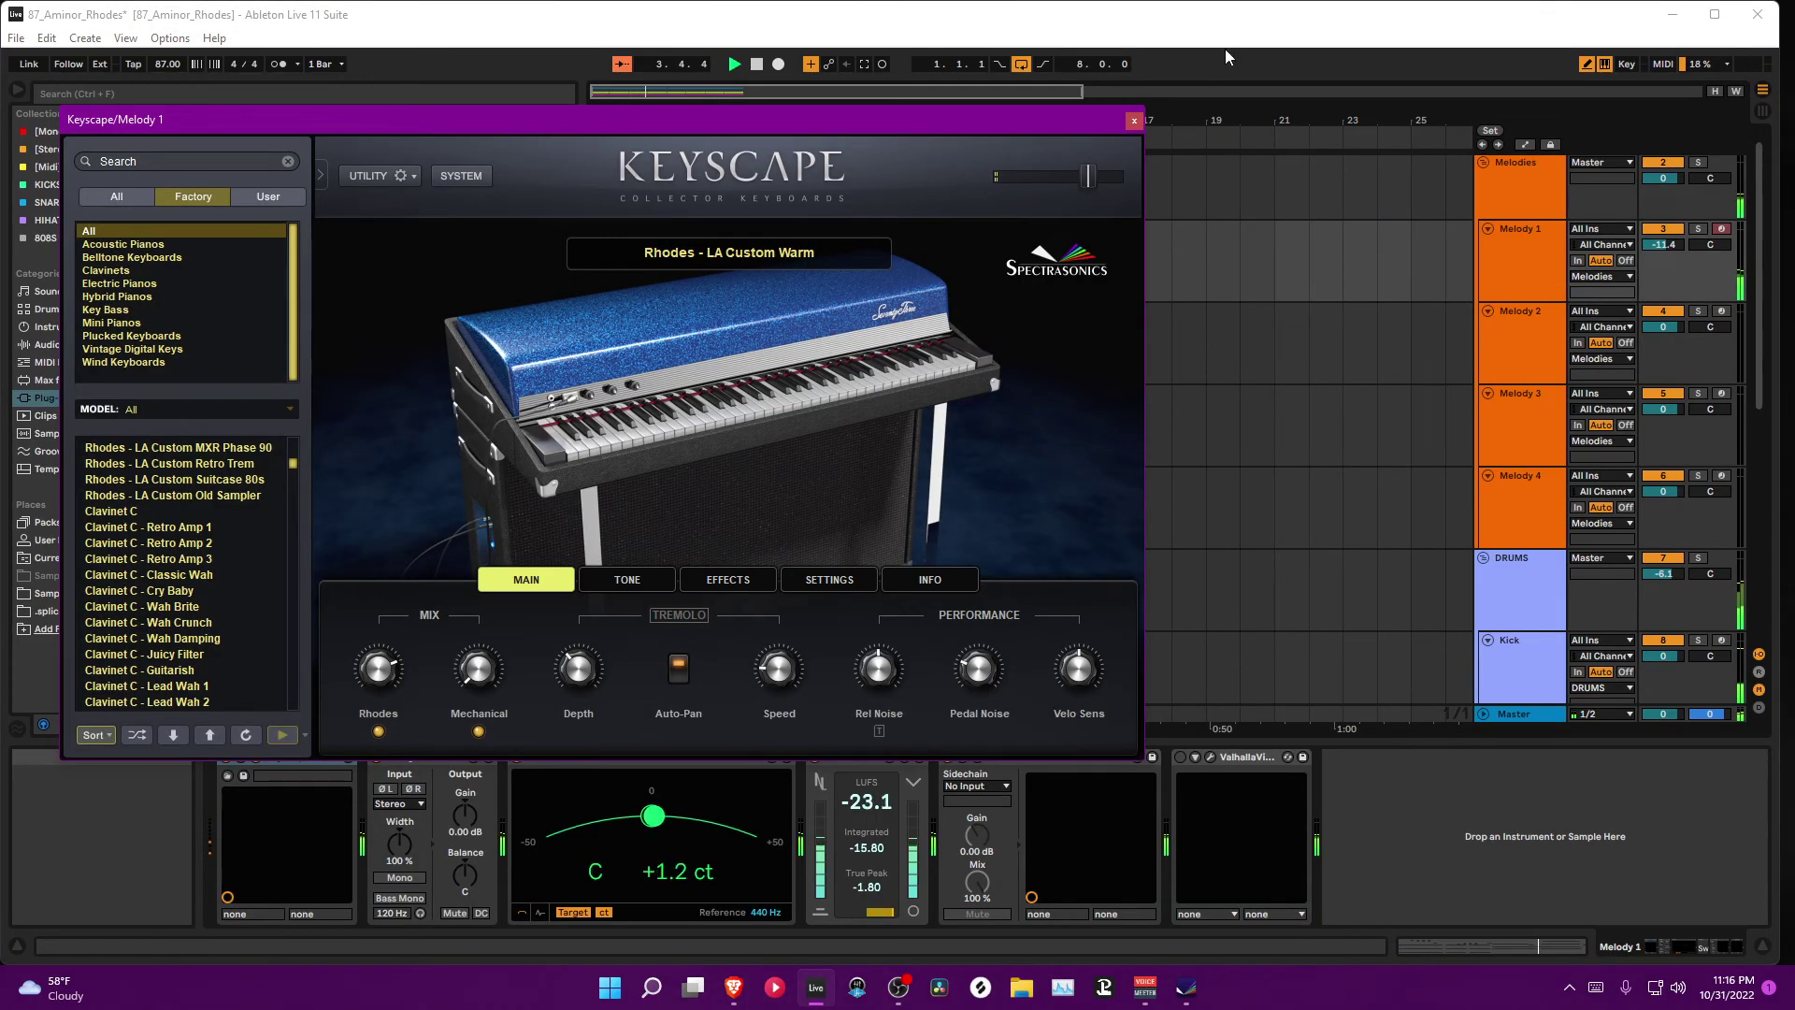
Step: Close the Keyscape/Melody 1 plug-in window
{"action": "left_click", "coordinate": [1133, 119]}
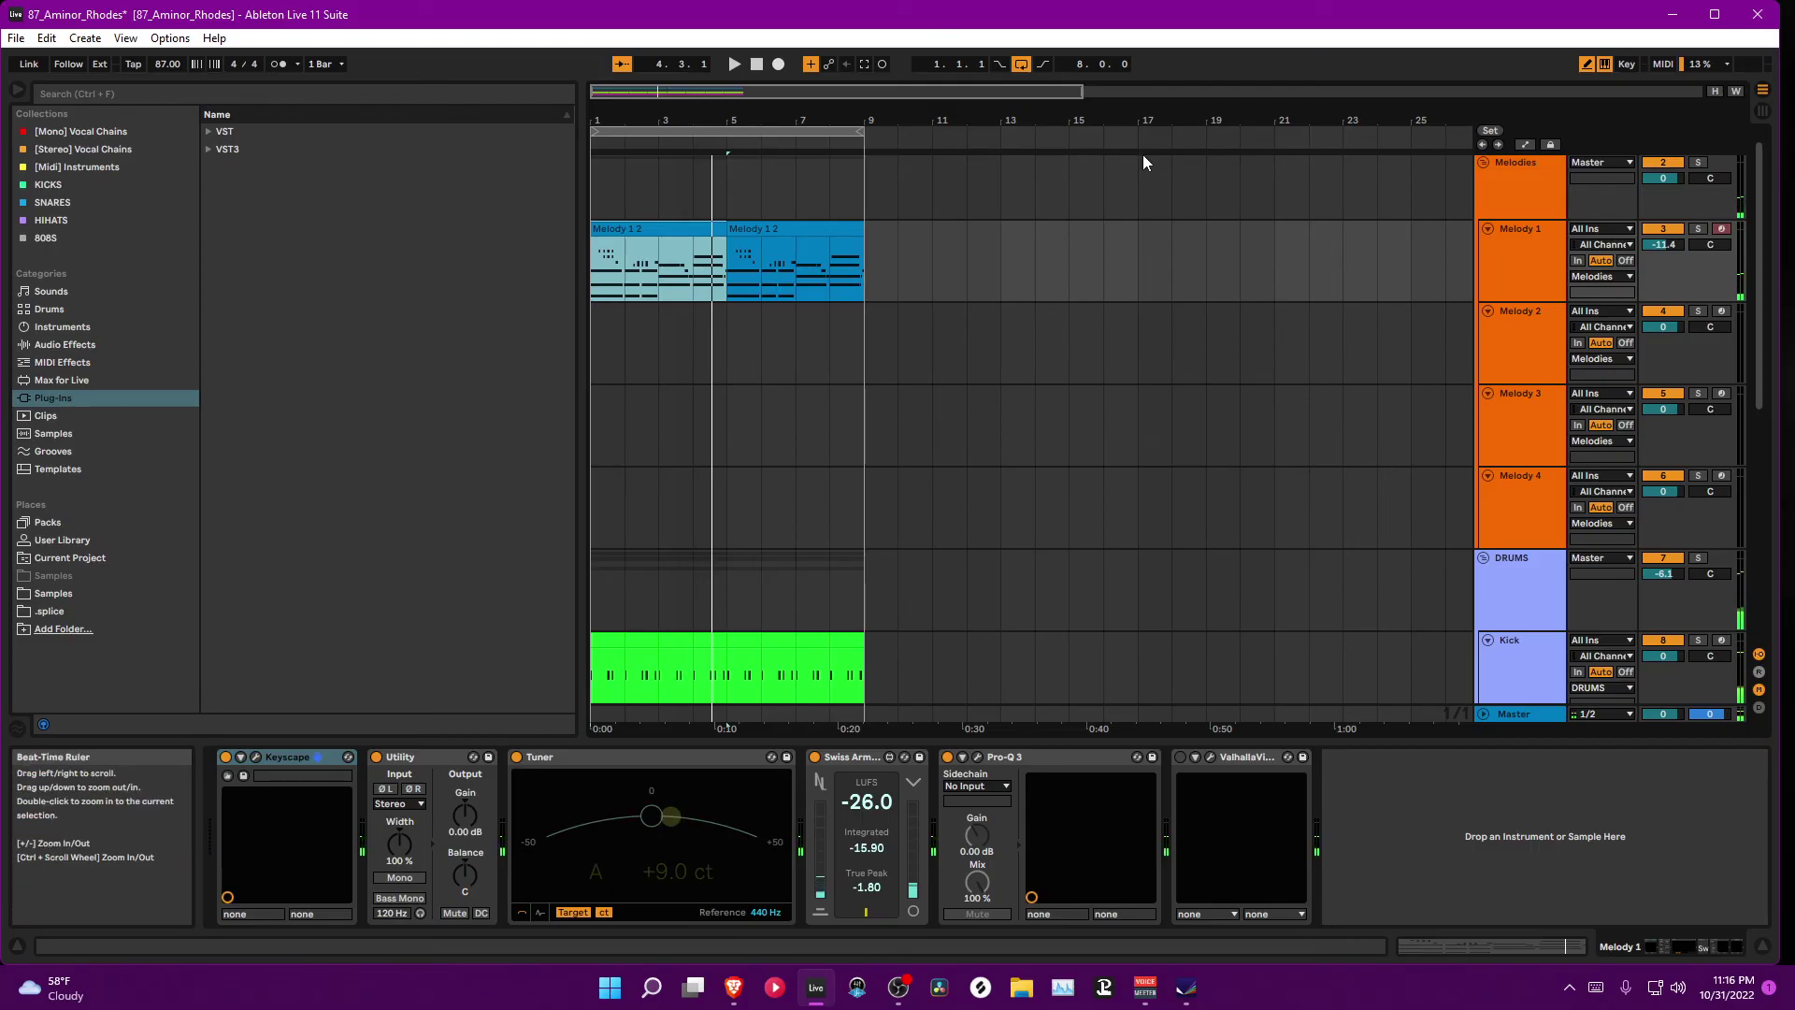